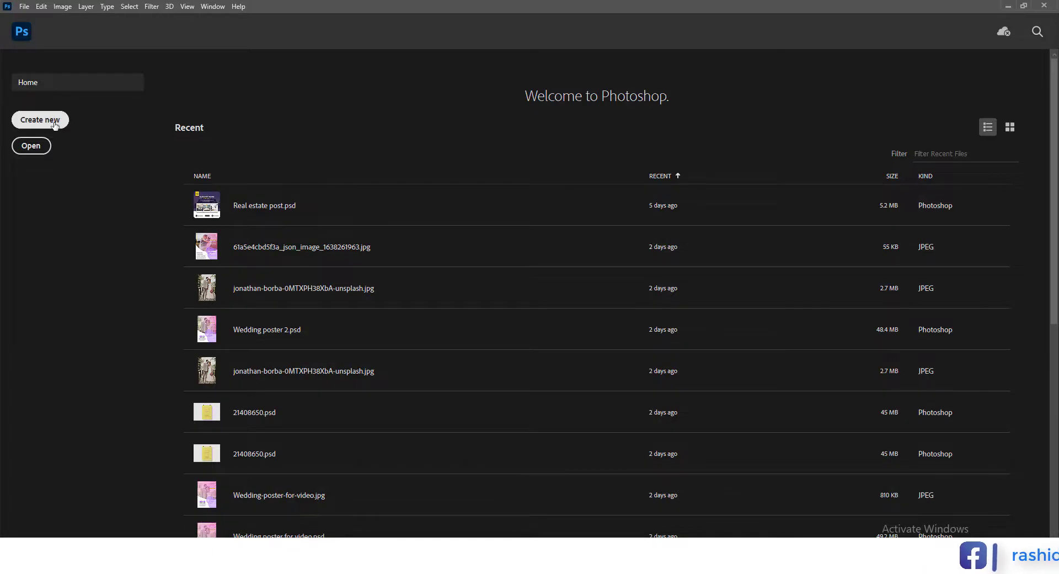
Start a new document with the A4 print preset (210 × 297 mm, 300 ppi).
left_click(55, 126)
left_click(363, 113)
Create the A4 document named 'Travel Poster' and unlock its background as Layer 0.
left_click(590, 229)
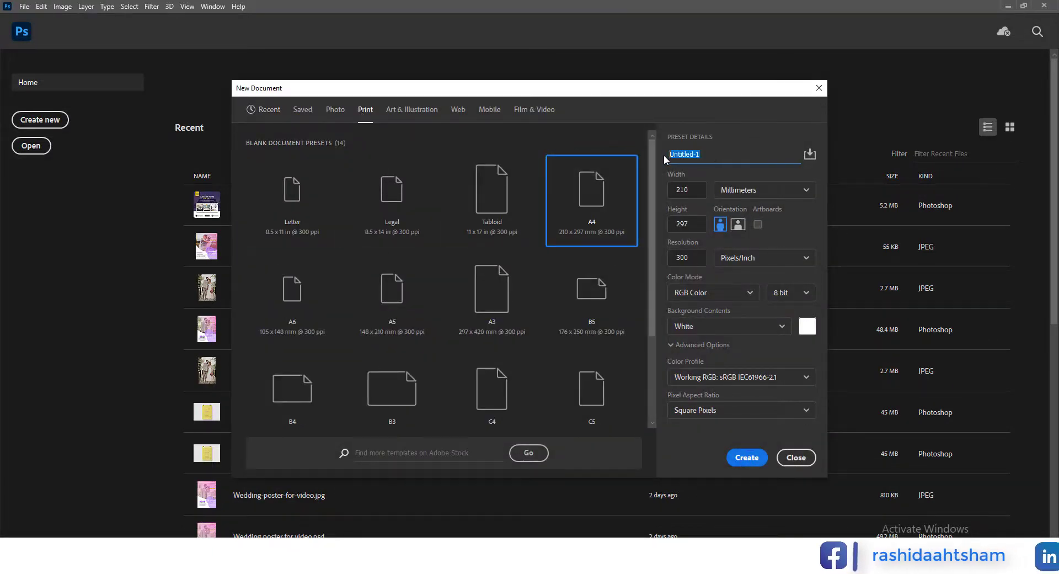
type("Travel Poster")
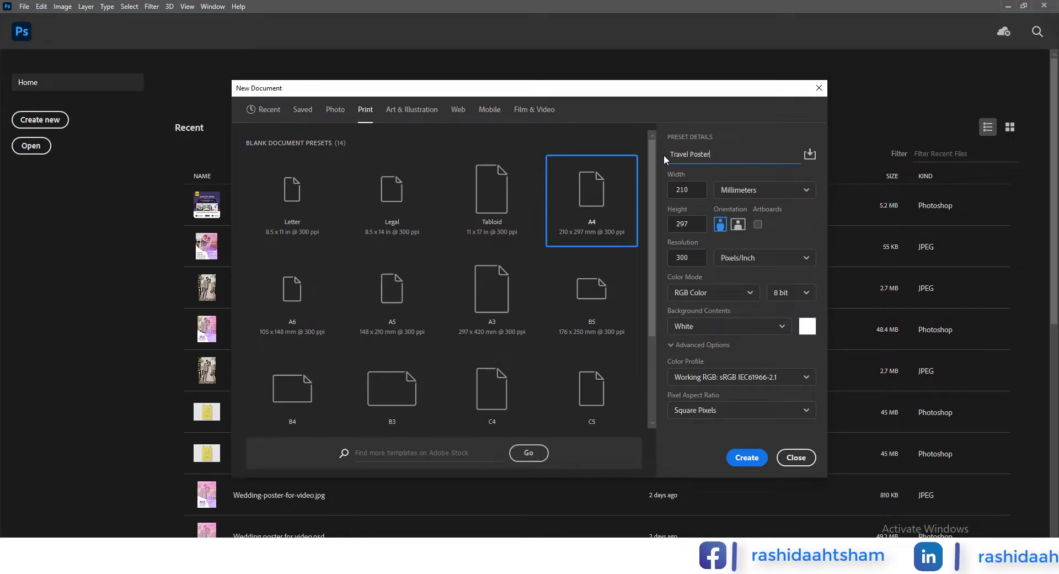
left_click(747, 457)
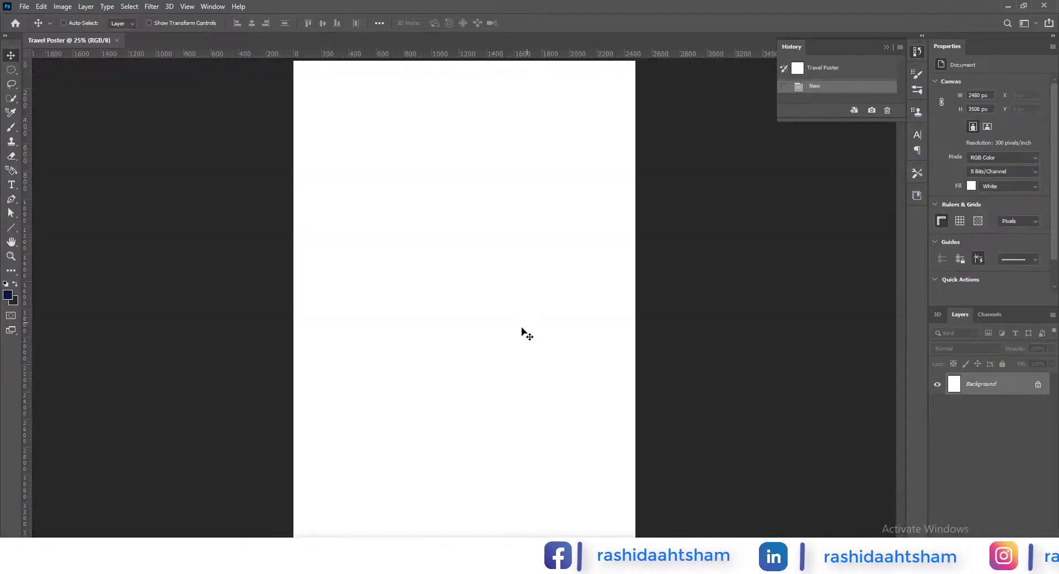
left_click(1038, 383)
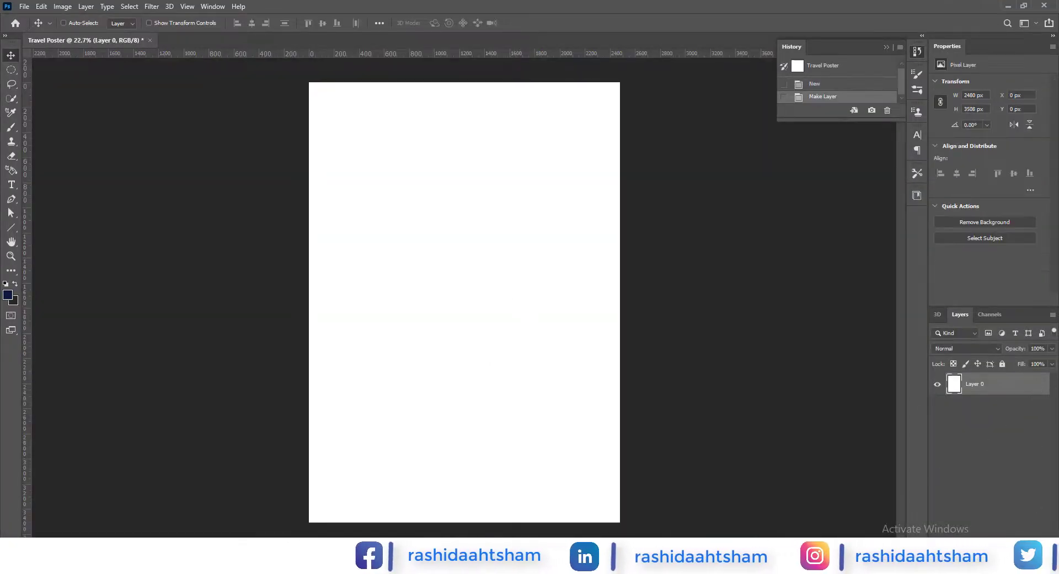
On a new layer, draw a Pen shape covering the poster's upper-left area above a diagonal.
key("ctrl+shift+alt+n")
key("p")
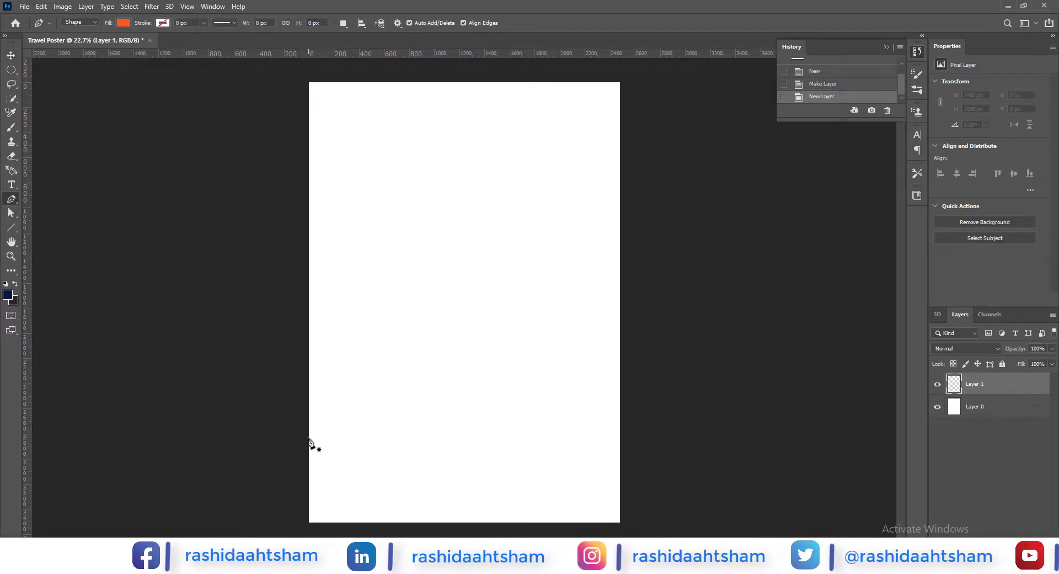
left_click(309, 440)
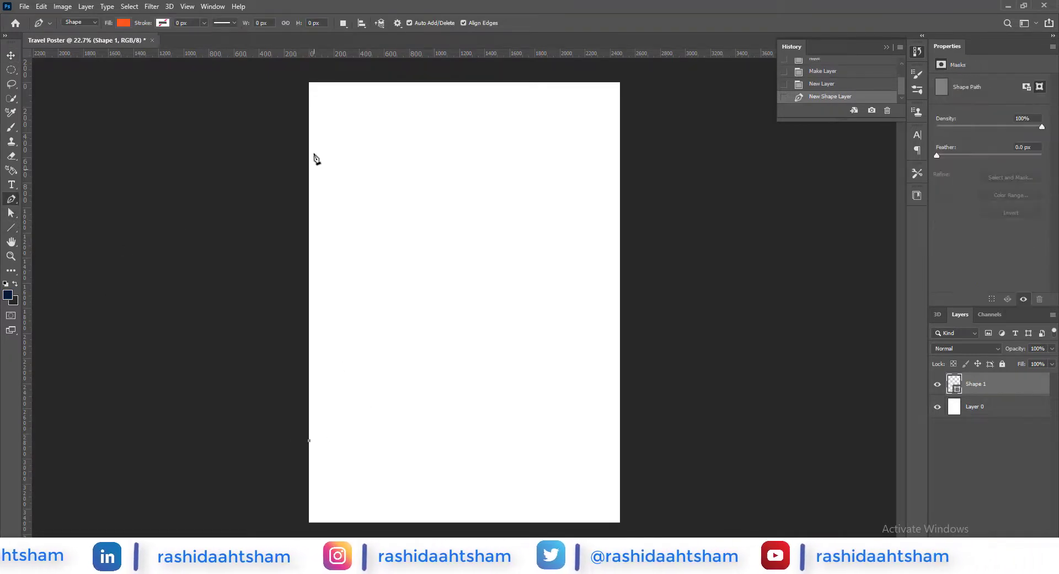
left_click(621, 188)
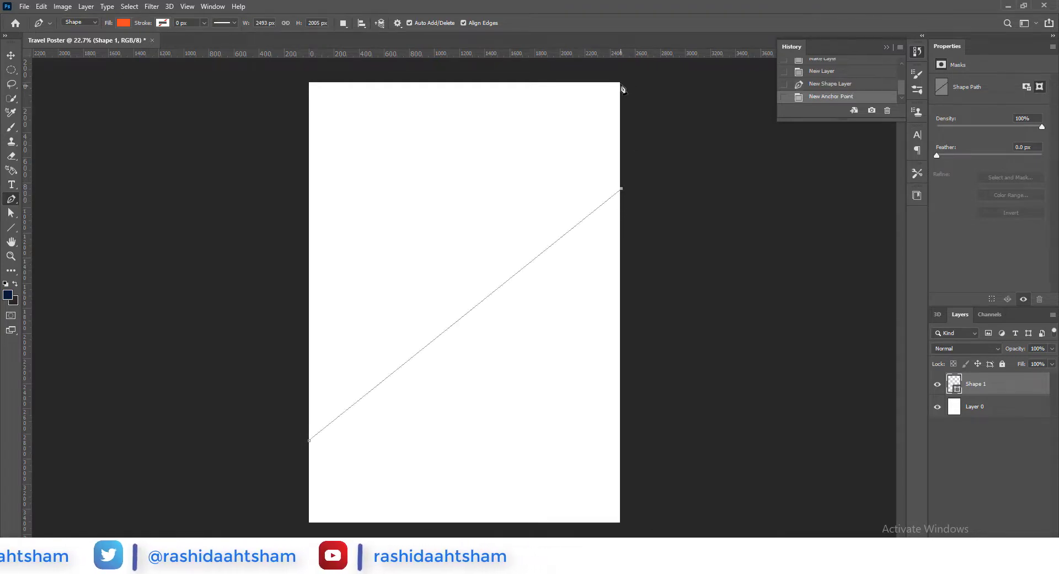
left_click(620, 81)
left_click(308, 82)
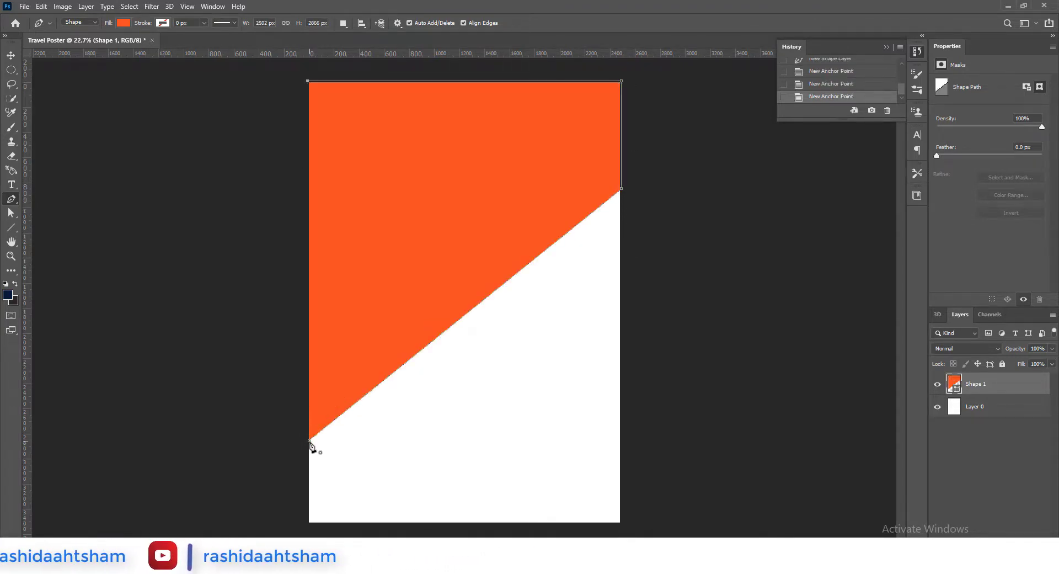
left_click(15, 203)
Set the shape's fill colour to dark navy #071b39.
left_click(119, 23)
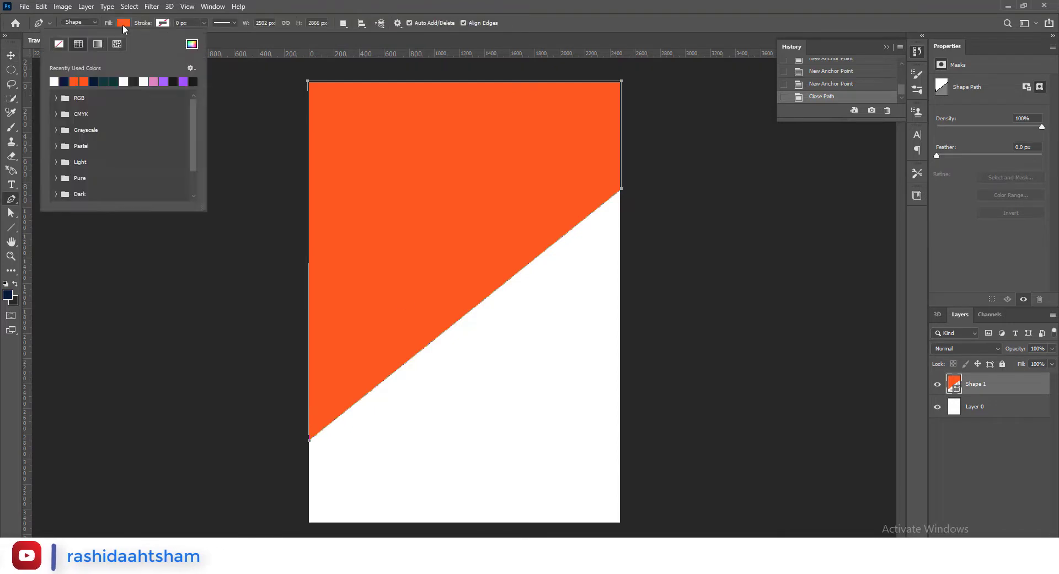
left_click(191, 44)
type("0")
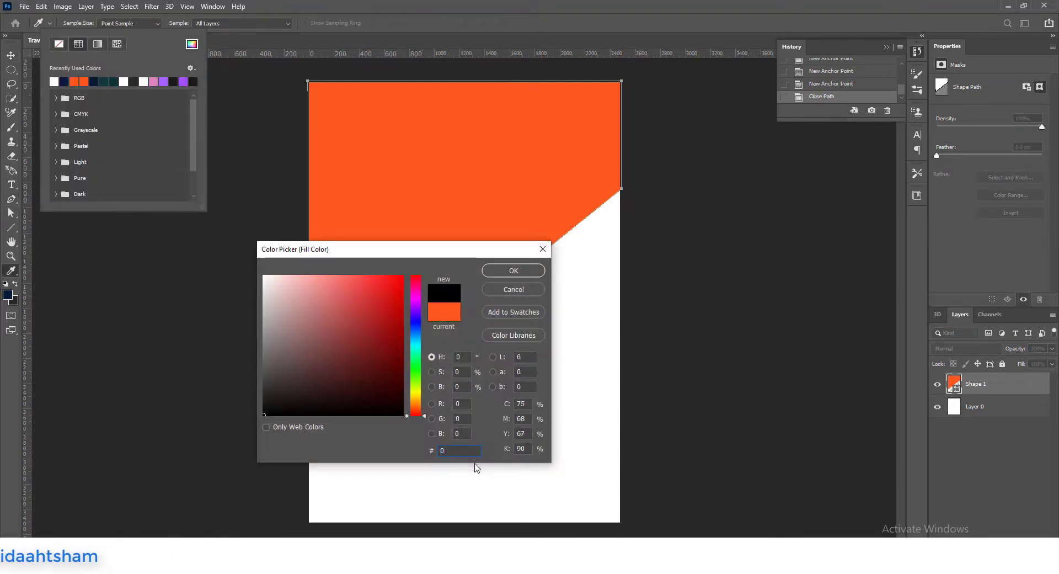
type("71b3")
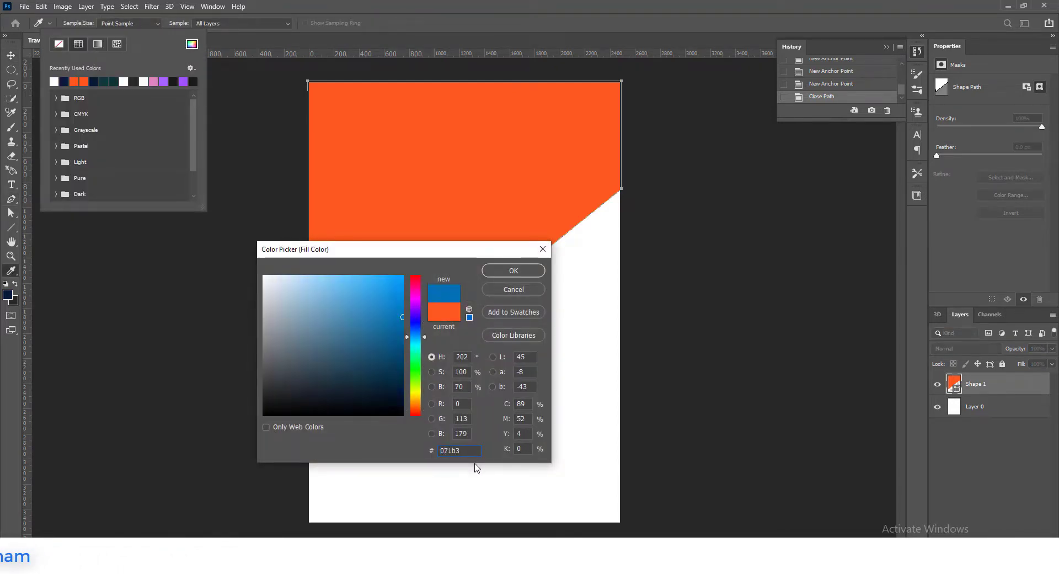
type("9")
left_click(503, 270)
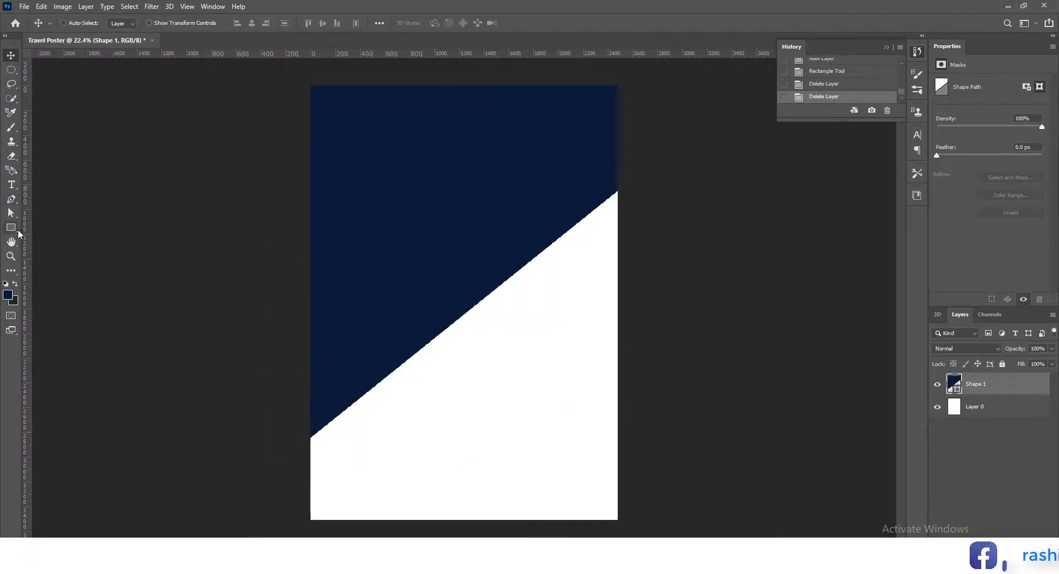
On a new layer, create a small orange rectangle and stretch it into a wide bar.
key("ctrl+shift+alt+n")
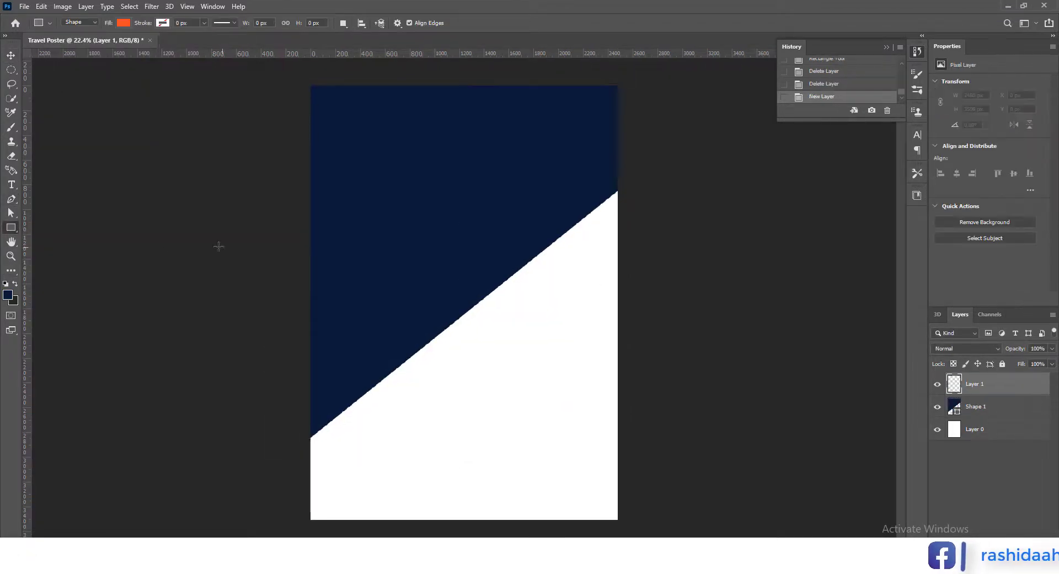
left_click(489, 130)
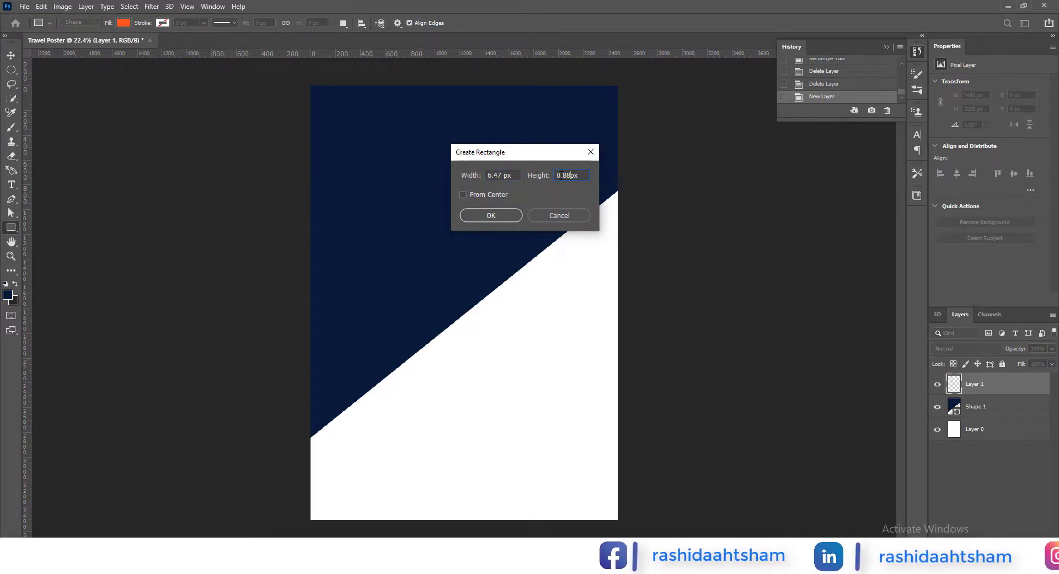
left_click(491, 215)
key("ctrl+t")
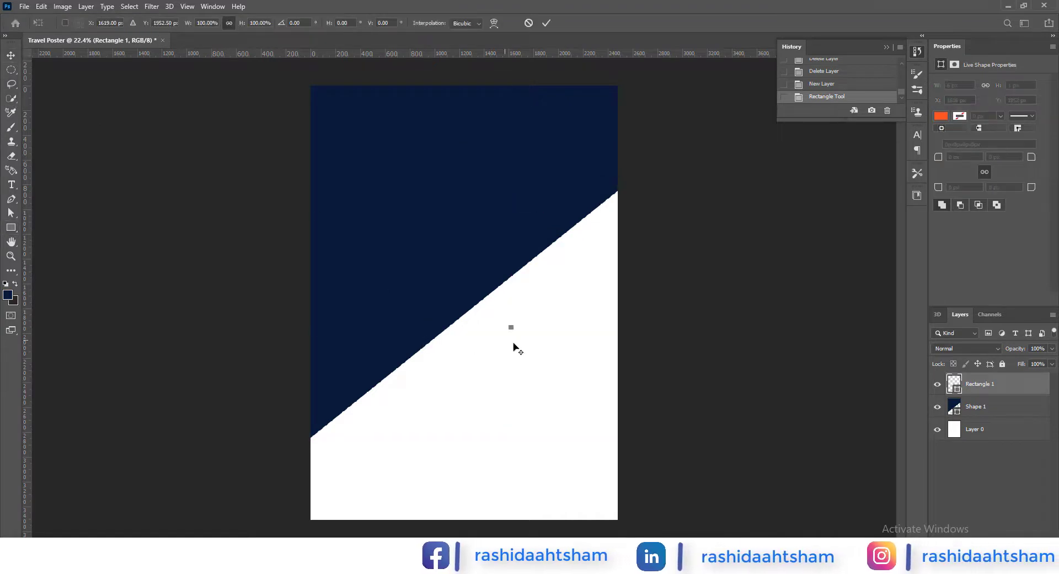
scroll(513, 346, "up", 3)
left_click_drag(518, 347, 723, 378)
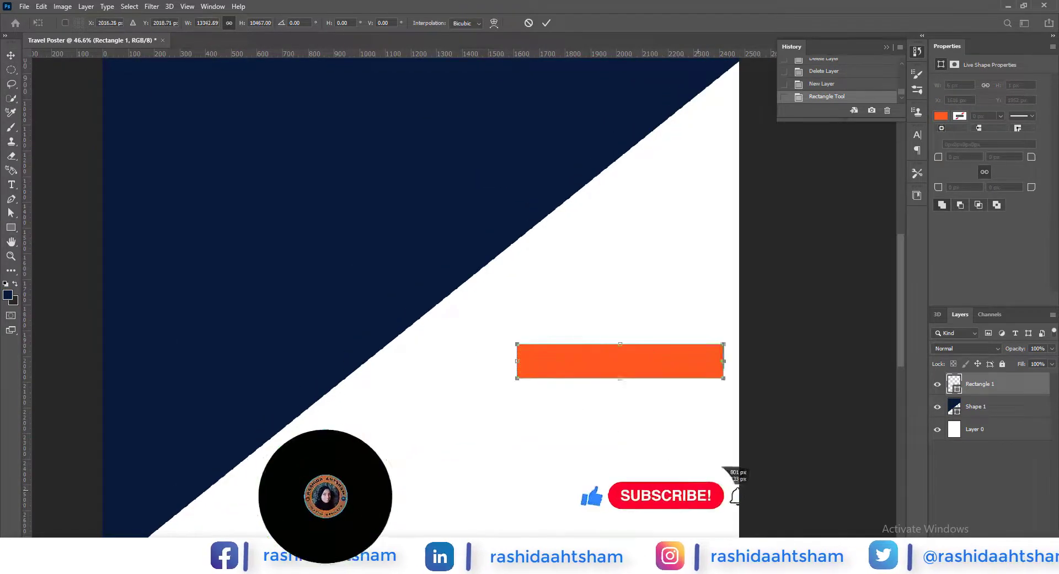
Rotate the orange bar to about -38° along the navy diagonal edge, then add an empty layer.
scroll(656, 402, "down", 2)
scroll(593, 354, "down", 1)
left_click_drag(508, 331, 503, 364)
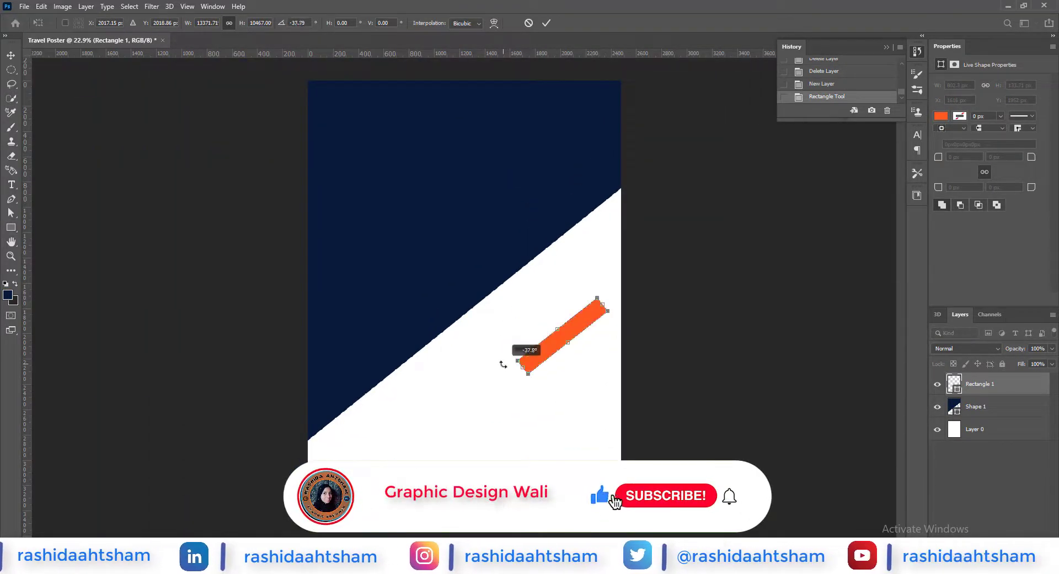
left_click_drag(579, 315, 600, 221)
mouse_move(549, 280)
left_mouse_down()
mouse_move(482, 393)
mouse_move(375, 482)
left_mouse_up()
left_click_drag(633, 237, 626, 218)
left_click_drag(503, 309, 507, 301)
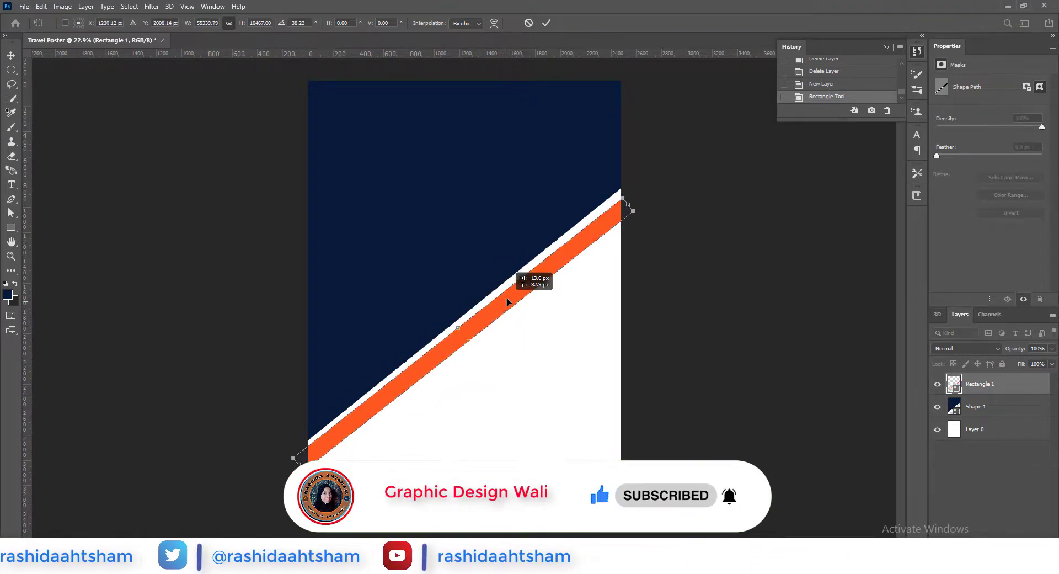
left_click_drag(644, 213, 603, 223)
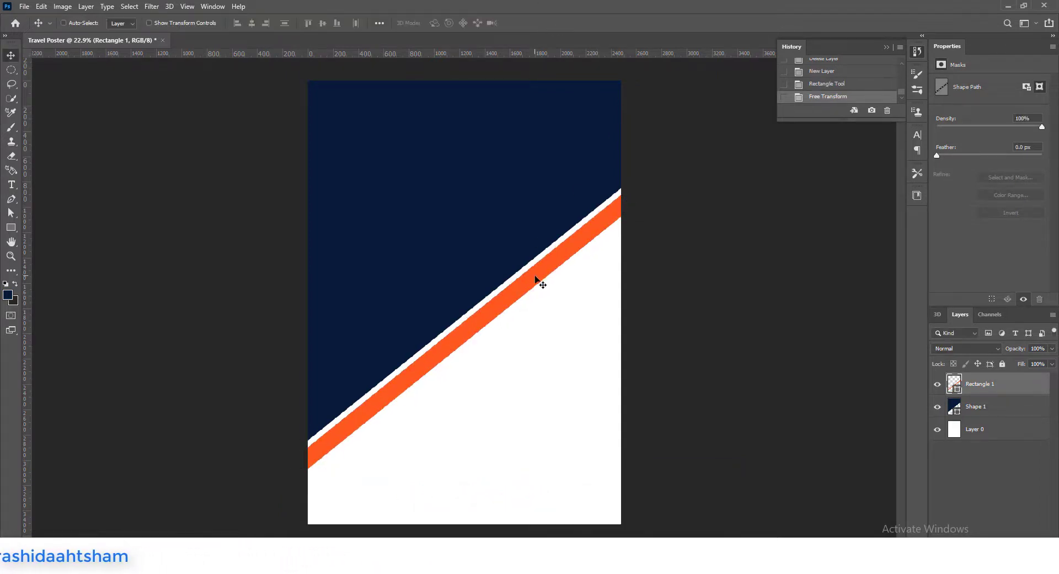
left_click_drag(535, 273, 535, 274)
scroll(541, 290, "down", 2)
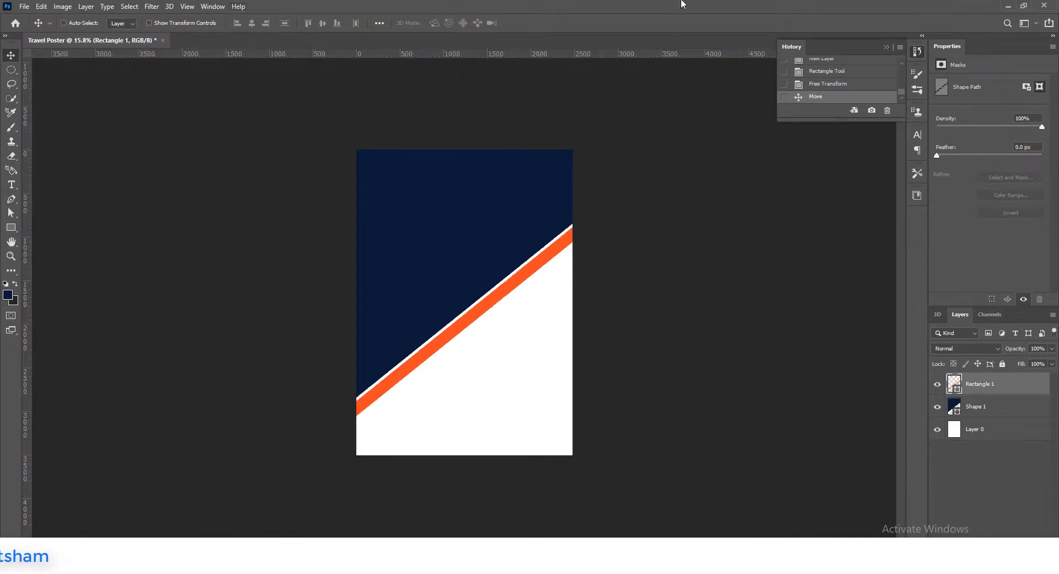
key("ctrl+shift+alt+n")
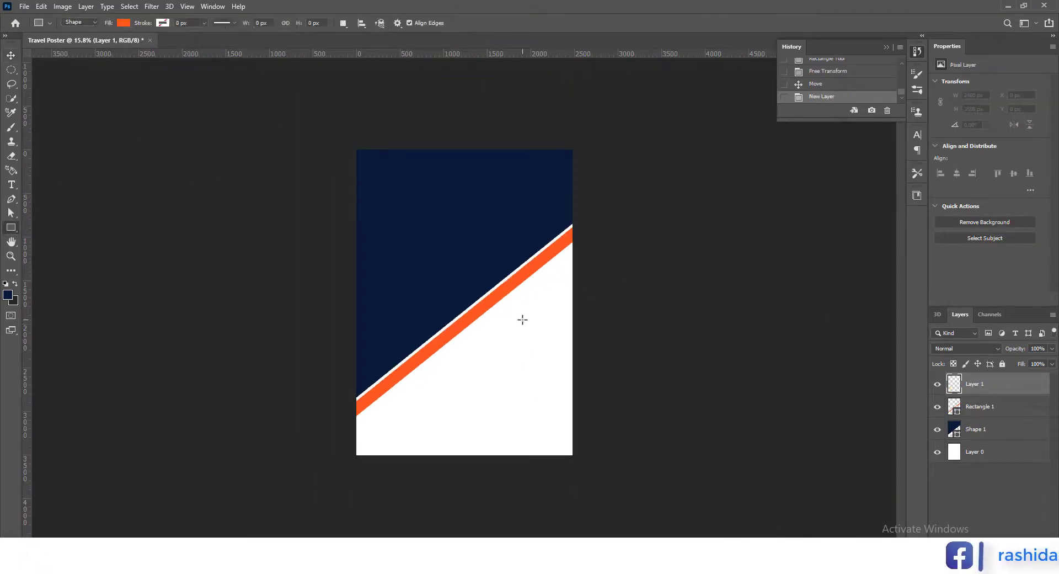
Draw an orange rectangle, rotate it to about -37.9° and move it below the stripe.
left_click_drag(616, 415, 616, 414)
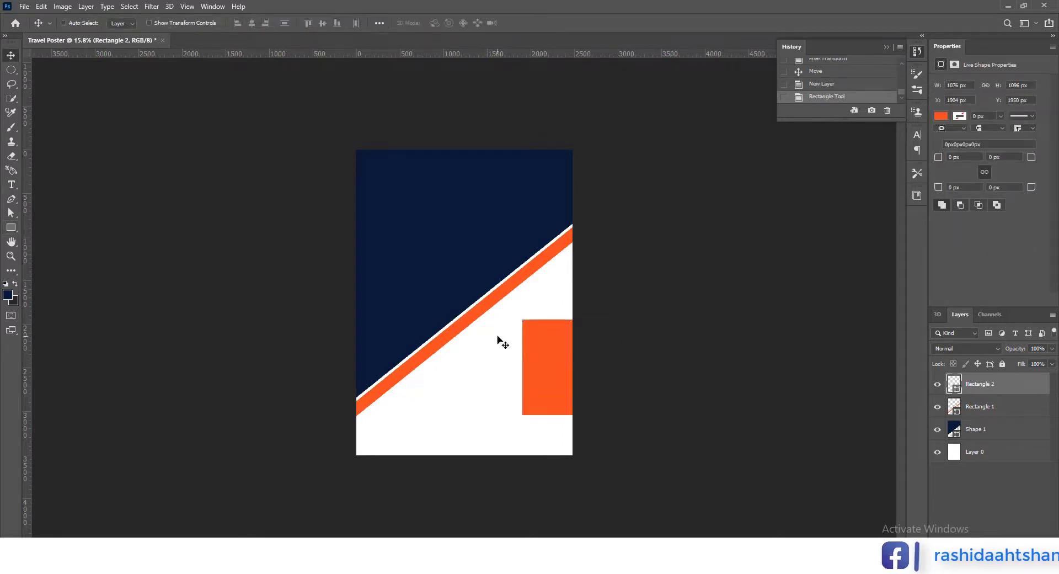
key("ctrl+t")
left_click_drag(558, 389, 562, 339)
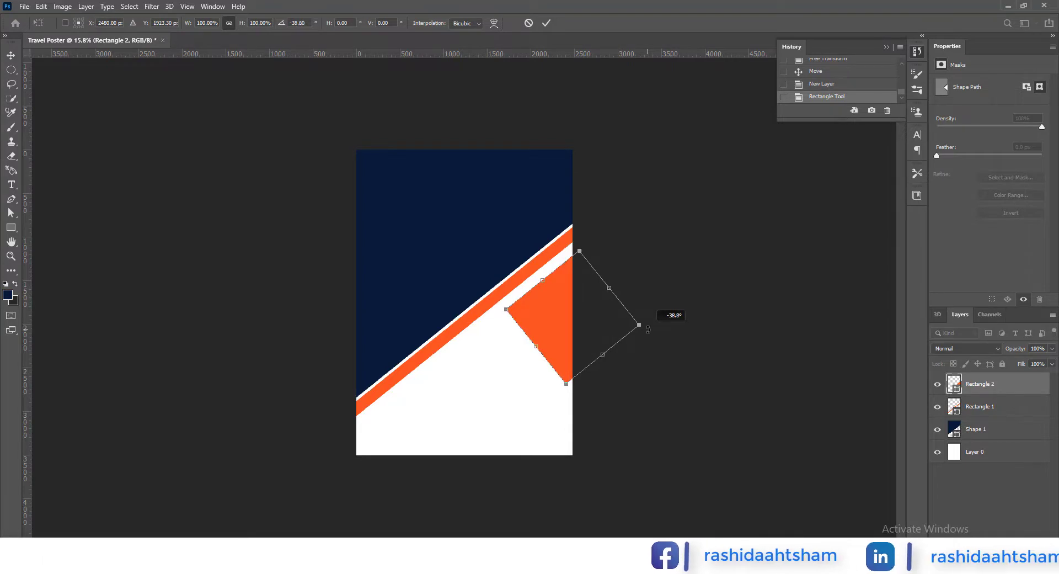
left_click_drag(648, 330, 647, 324)
scroll(529, 310, "up", 3)
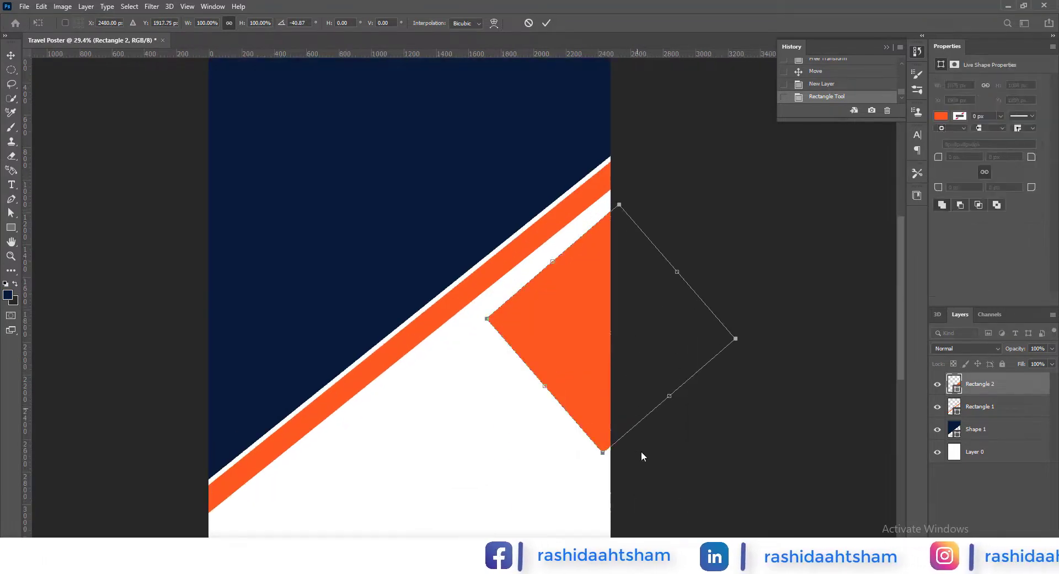
left_click_drag(601, 462, 594, 466)
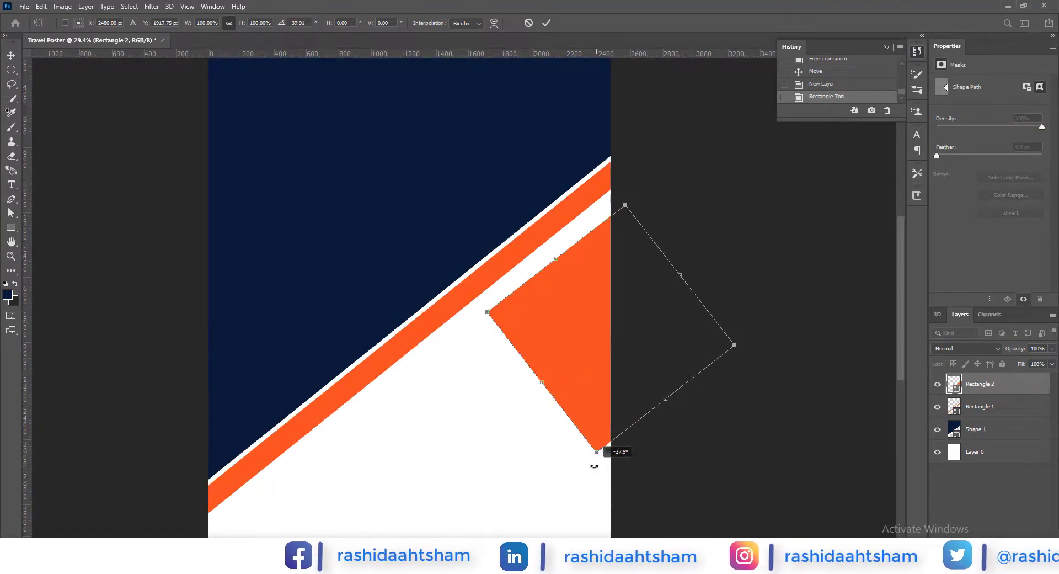
mouse_move(600, 330)
left_mouse_down()
mouse_move(588, 325)
mouse_move(602, 354)
mouse_move(478, 399)
left_mouse_up()
left_click(546, 23)
scroll(548, 265, "down", 3)
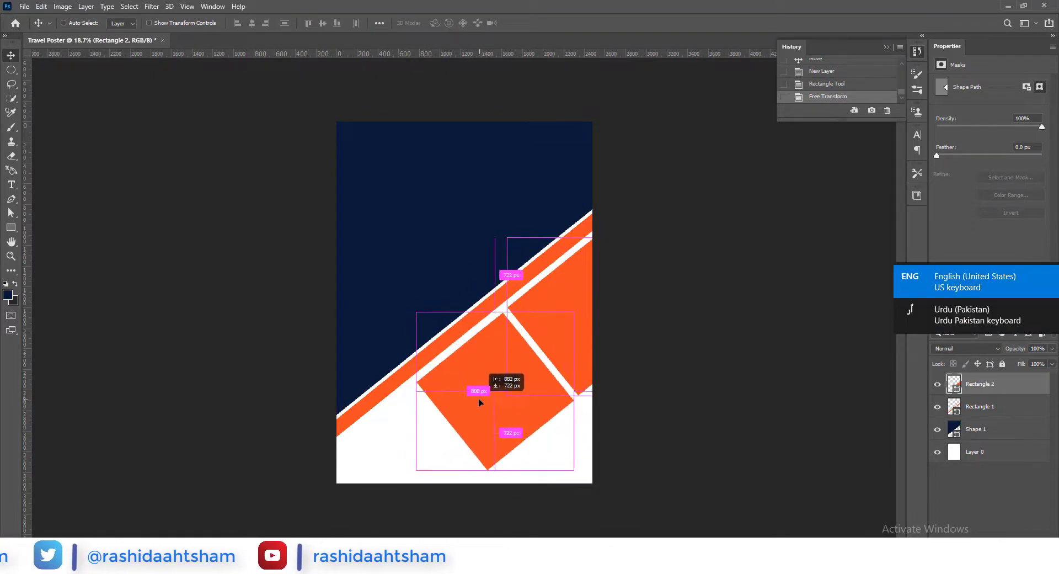
Copy the rectangle alongside, then scale the three rectangles to about 80% and reposition them.
left_click_drag(478, 398, 405, 484)
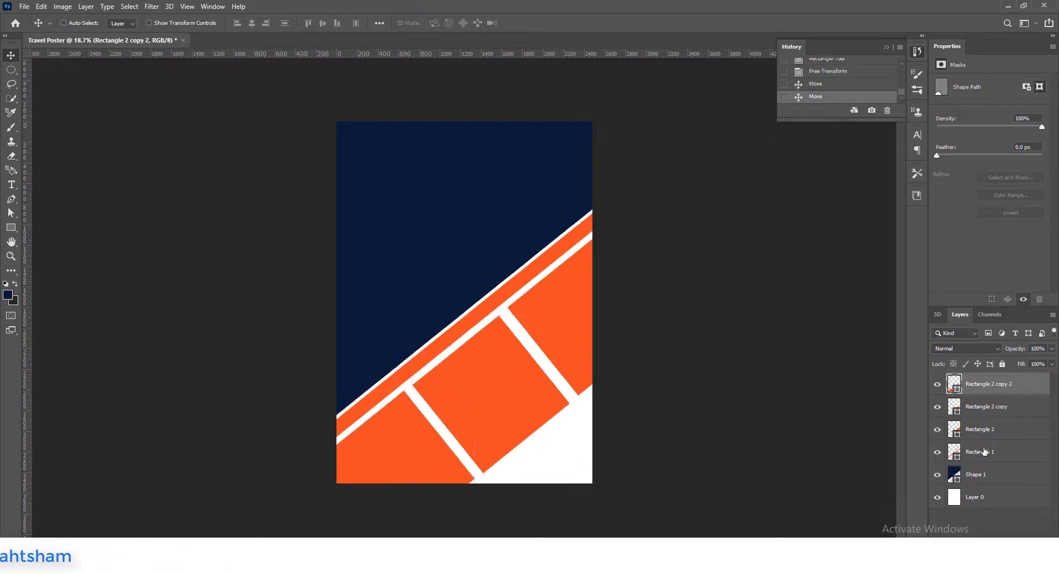
left_click(985, 429, "shift")
key("ctrl+minus")
key("ctrl+minus")
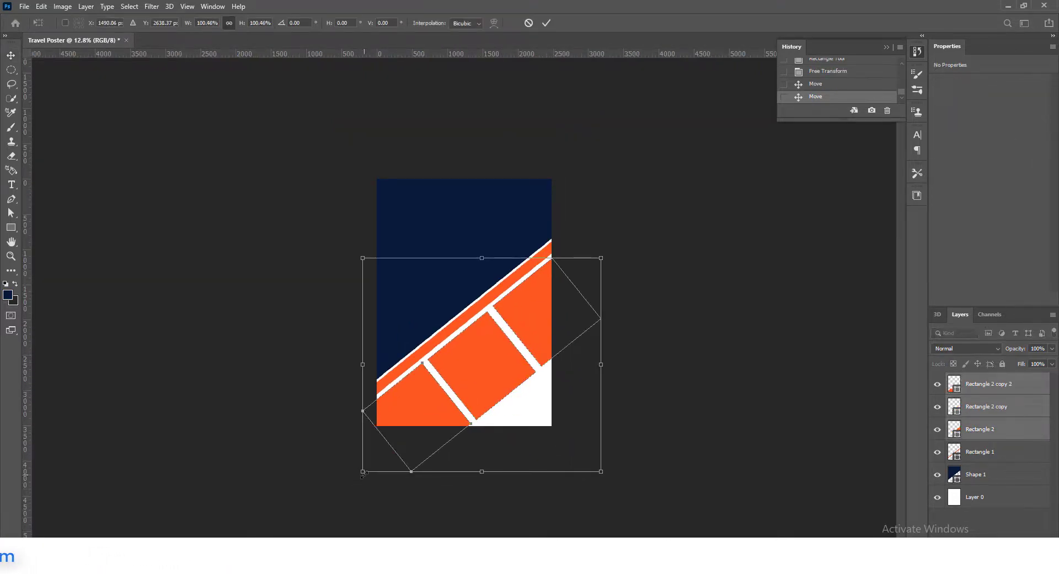
left_click_drag(363, 472, 412, 430)
key("ctrl+plus")
key("ctrl+plus")
left_click_drag(562, 385, 545, 379)
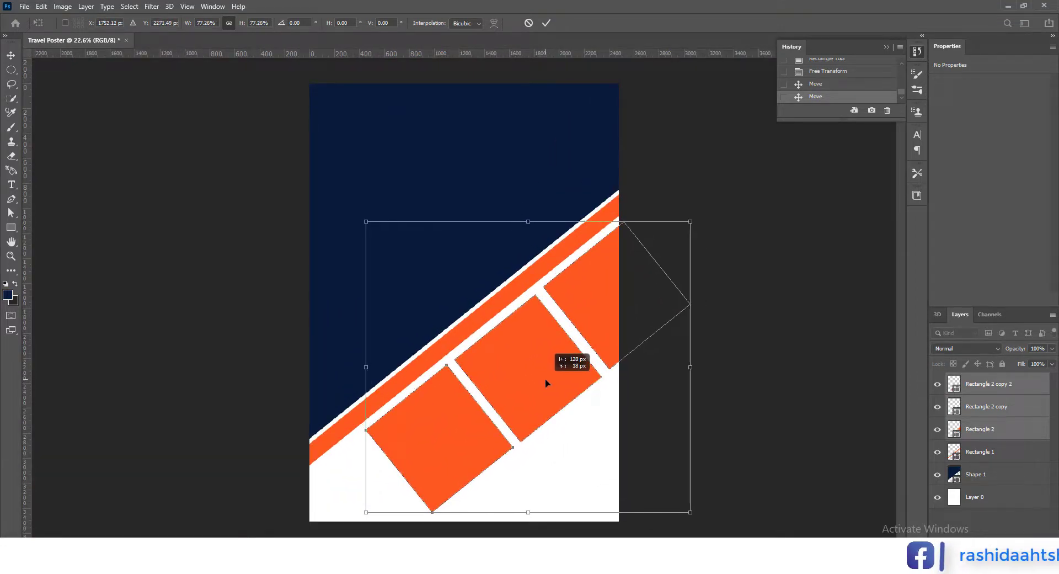
left_click(546, 23)
Nudge the lower-left rectangle into place and duplicate it to the poster's bottom-left corner.
scroll(478, 454, "up", 2)
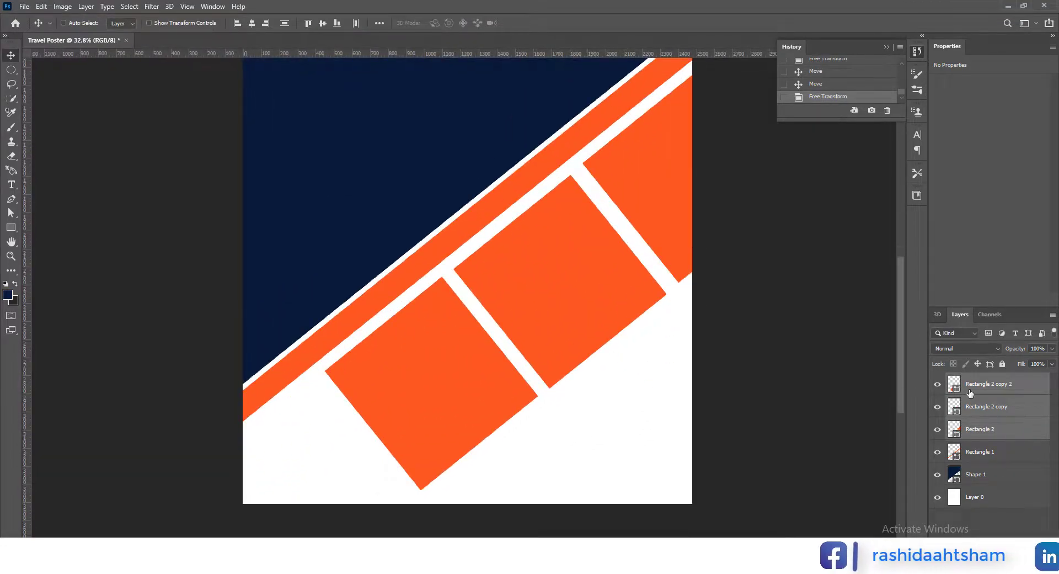
left_click_drag(448, 362, 451, 367)
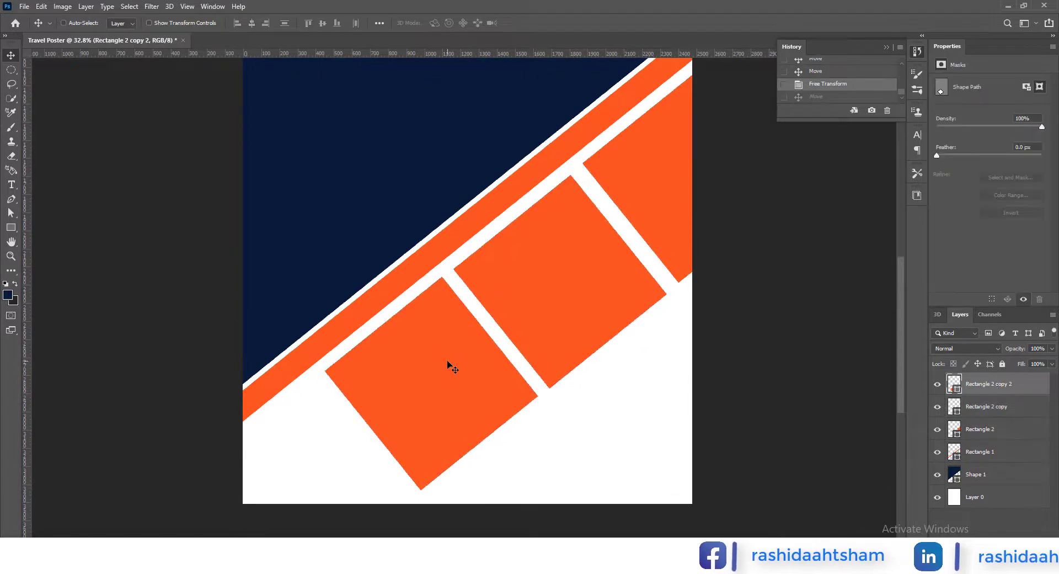
mouse_move(433, 402)
left_mouse_down()
mouse_move(295, 525)
mouse_move(299, 512)
left_mouse_up()
scroll(485, 342, "down", 2)
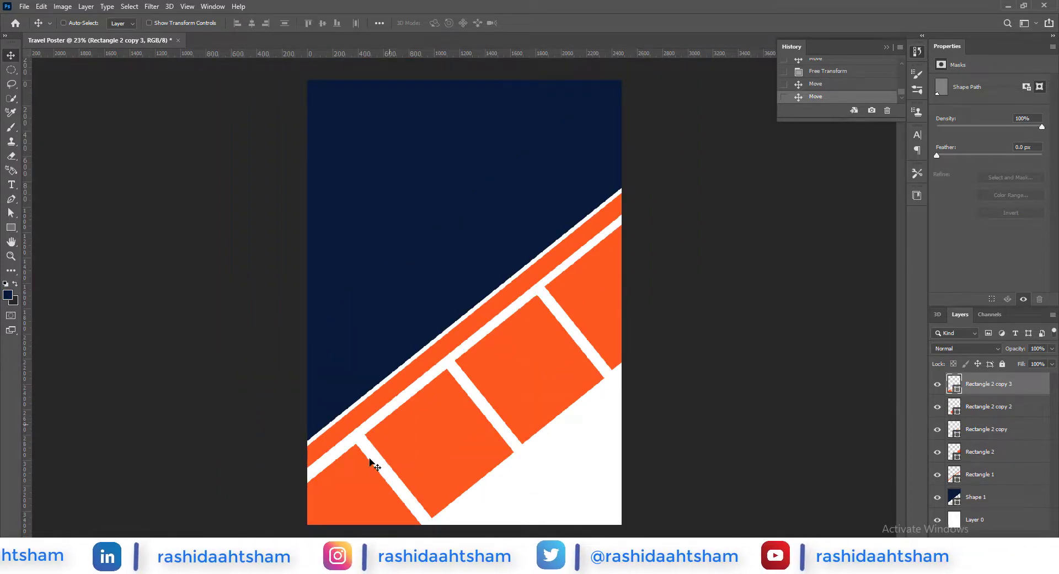
Fill the bottom-left rectangle with the navy sampled from the background, then add an empty layer.
key("u")
left_click(201, 22)
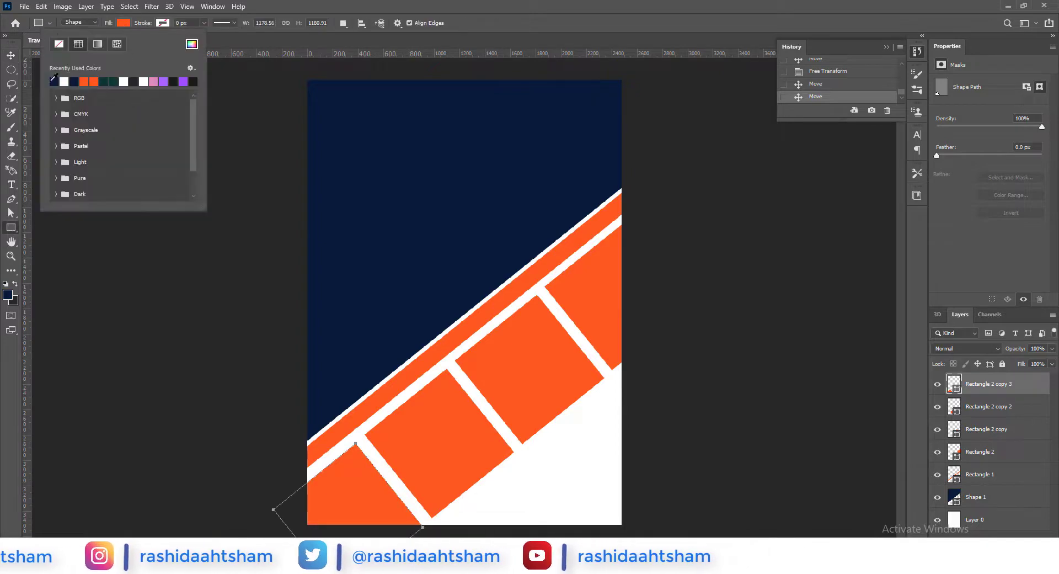
left_click(192, 44)
left_click(371, 161)
key("Return")
key("v")
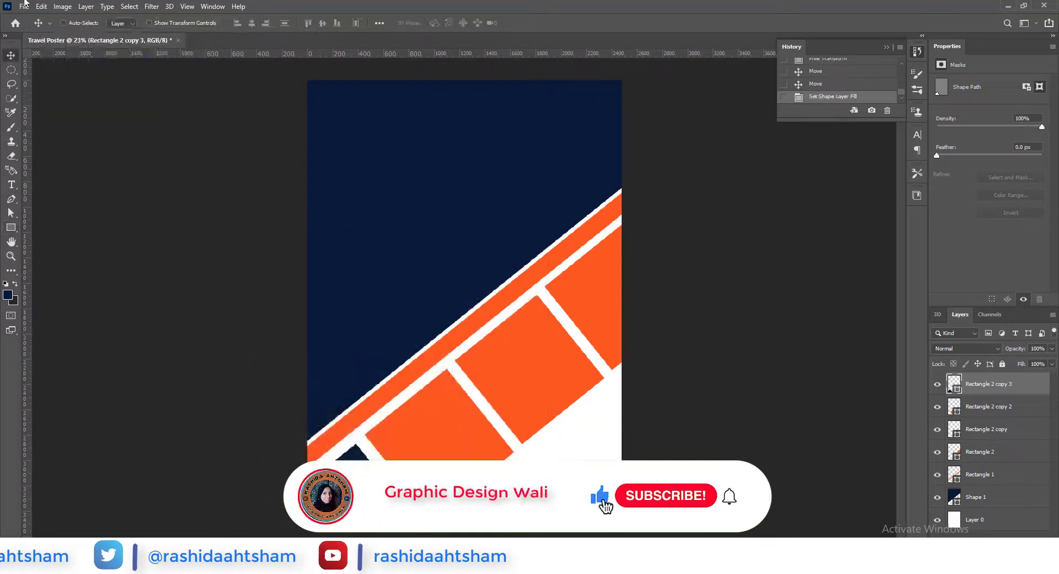
scroll(454, 255, "down", 1)
scroll(578, 370, "up", 2)
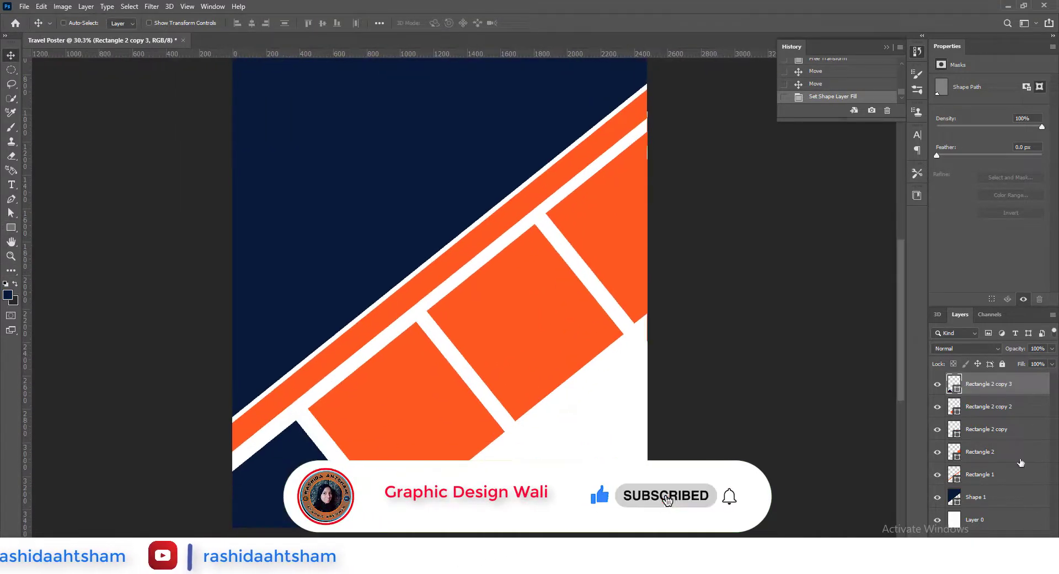
key("ctrl+shift+alt+n")
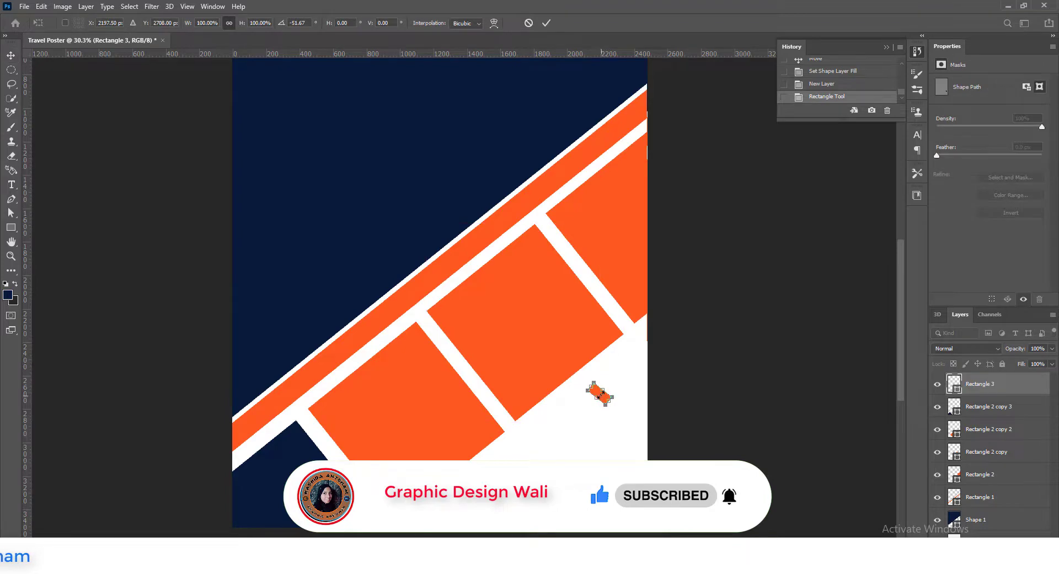
Move and scale the small orange rectangle onto the first white gap, nudging it up.
scroll(599, 394, "up", 2)
left_click_drag(138, 422, 327, 324)
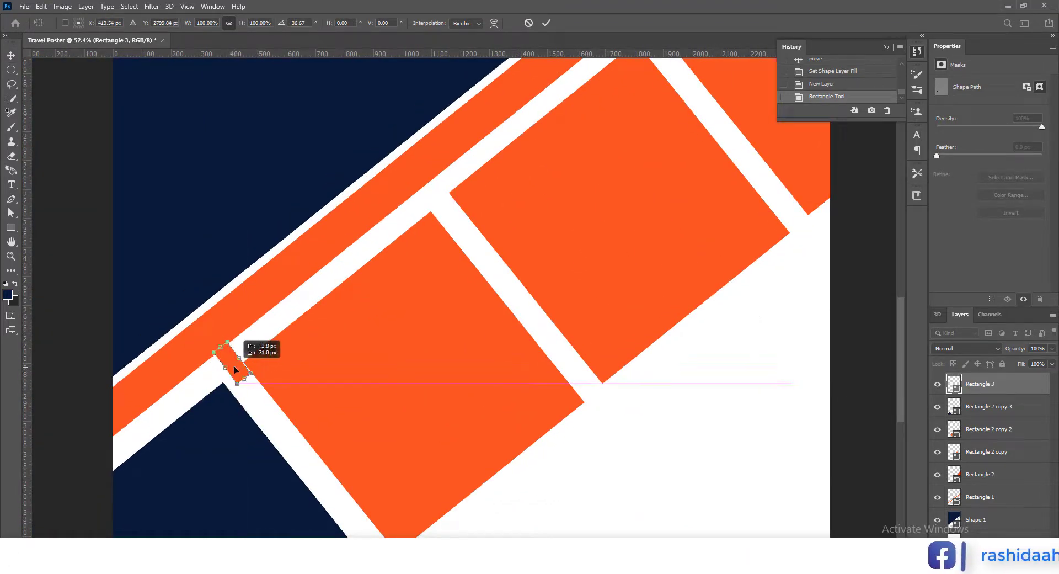
left_click_drag(231, 368, 235, 368)
scroll(235, 375, "up", 2)
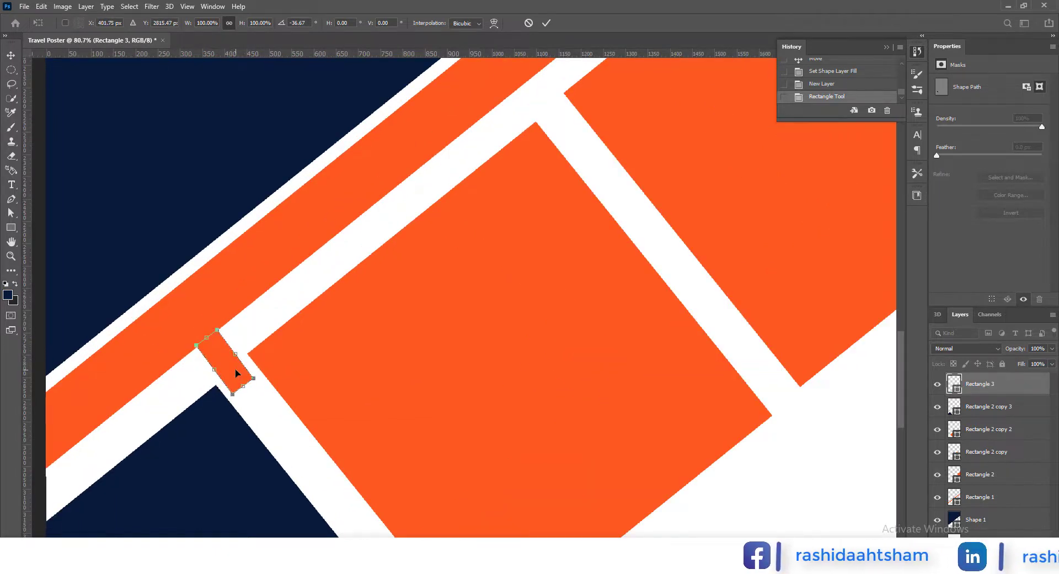
left_click(545, 25)
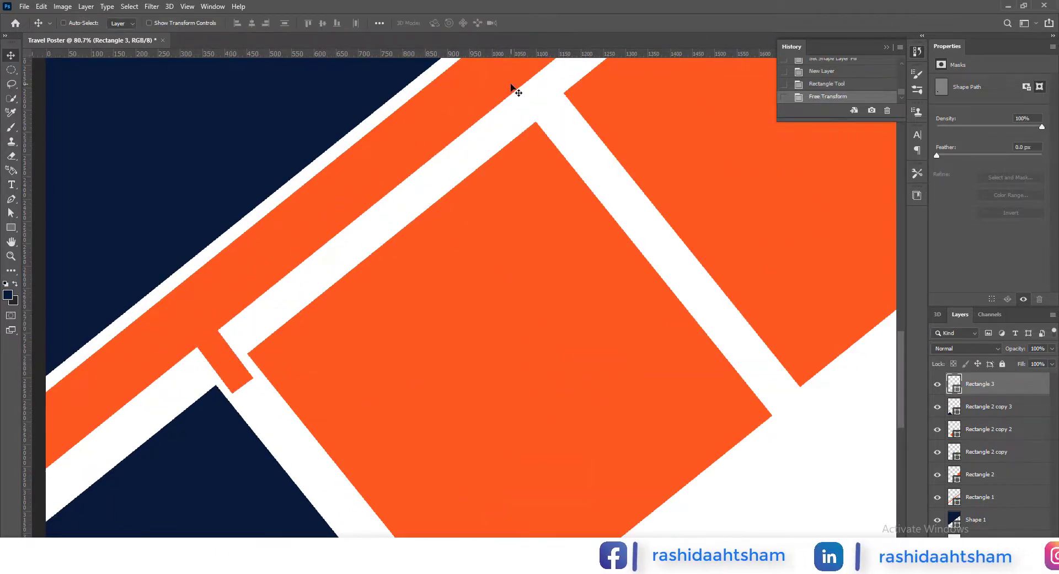
key("Up")
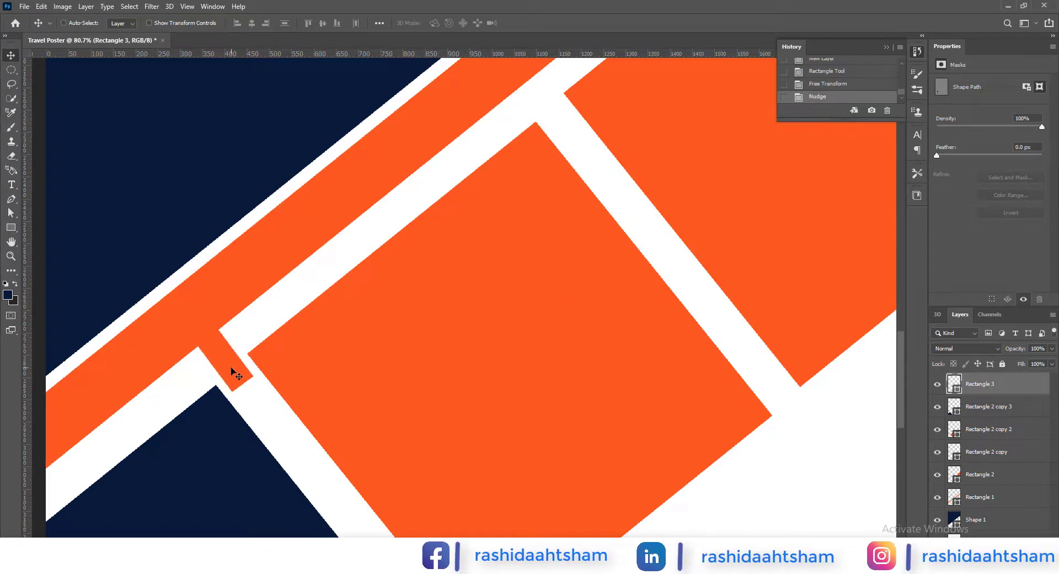
scroll(232, 371, "down", 2)
scroll(233, 370, "up", 2)
Resize the small tab so it fully bridges the first gap and shift it into position.
key("ctrl+t")
scroll(234, 370, "up", 2)
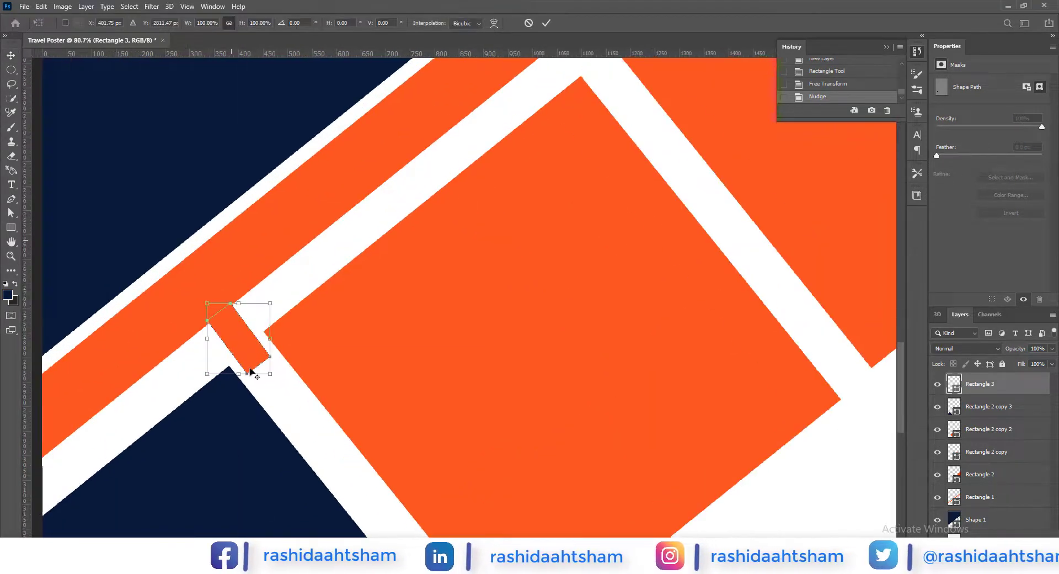
scroll(188, 373, "up", 1)
left_click_drag(186, 373, 183, 380)
left_click_drag(284, 266, 287, 263)
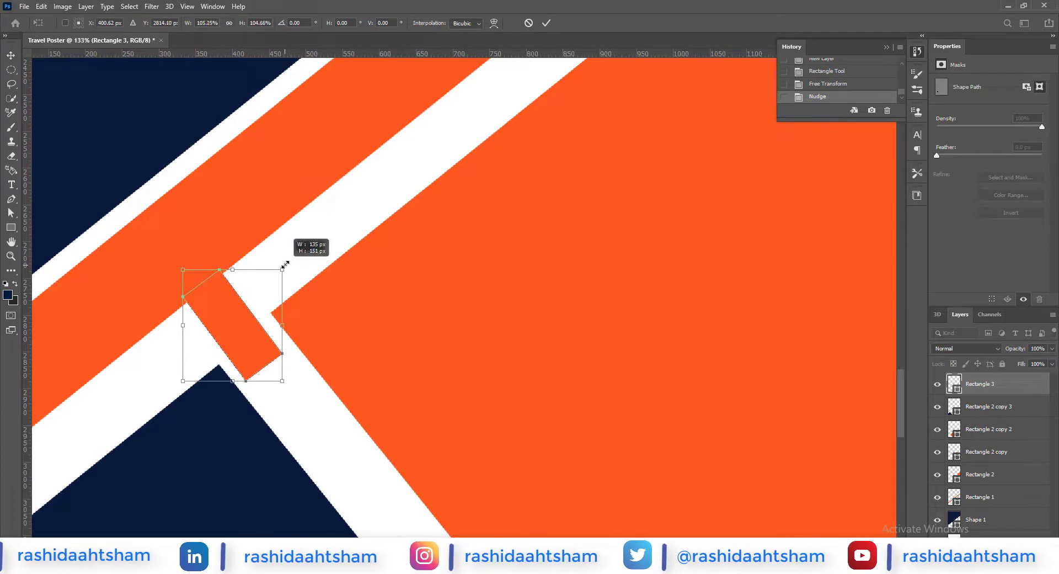
left_click_drag(183, 380, 177, 389)
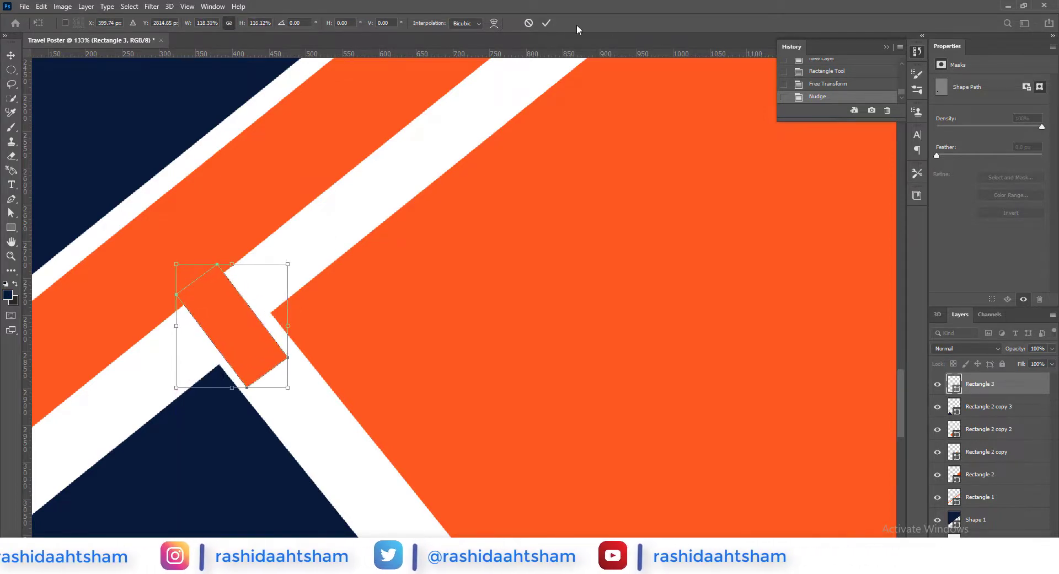
key("Return")
left_click_drag(255, 350, 260, 343)
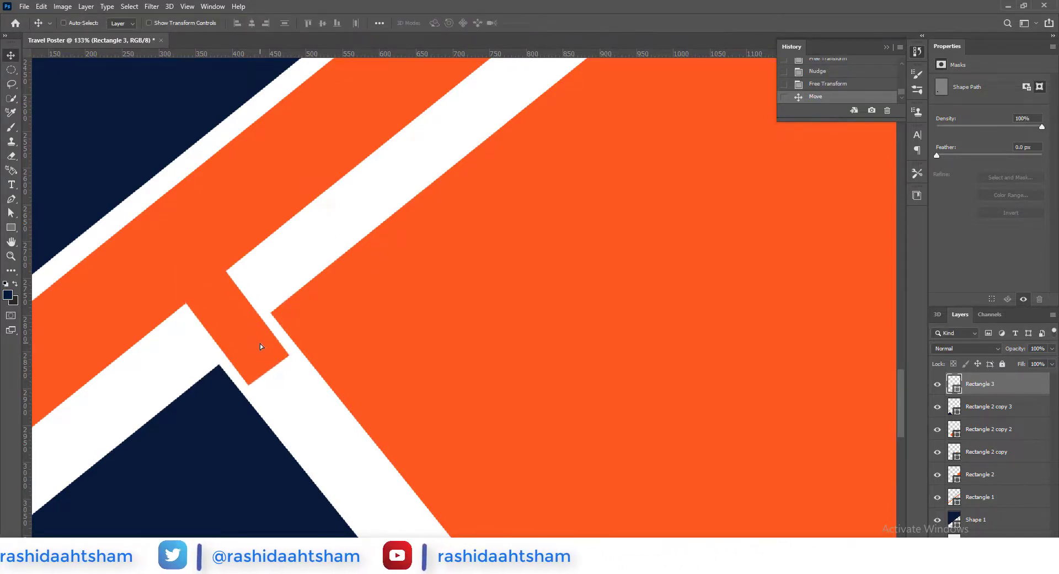
scroll(302, 424, "down", 1)
scroll(302, 423, "down", 3)
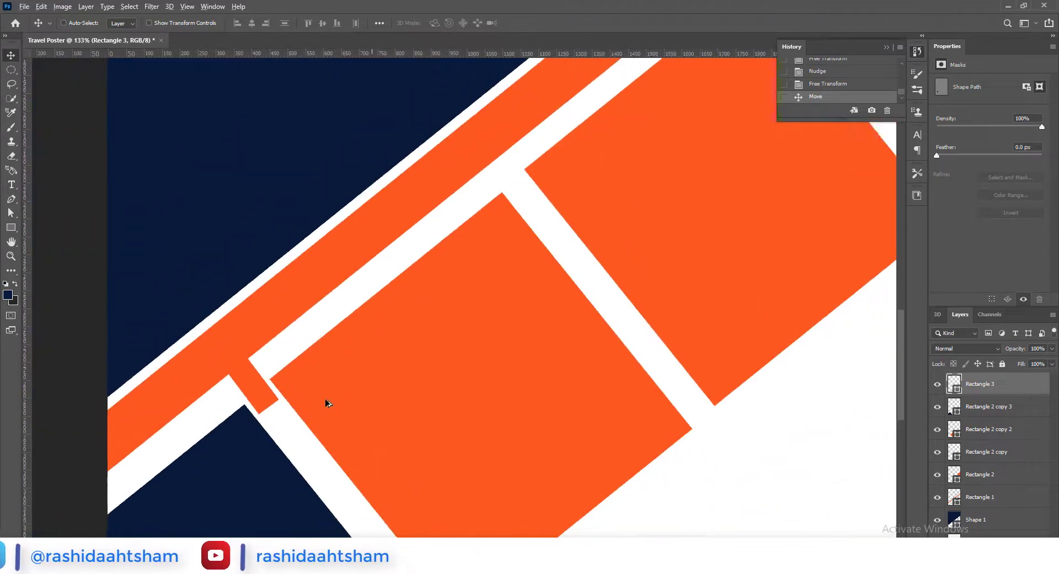
scroll(323, 401, "down", 3)
scroll(324, 401, "down", 2)
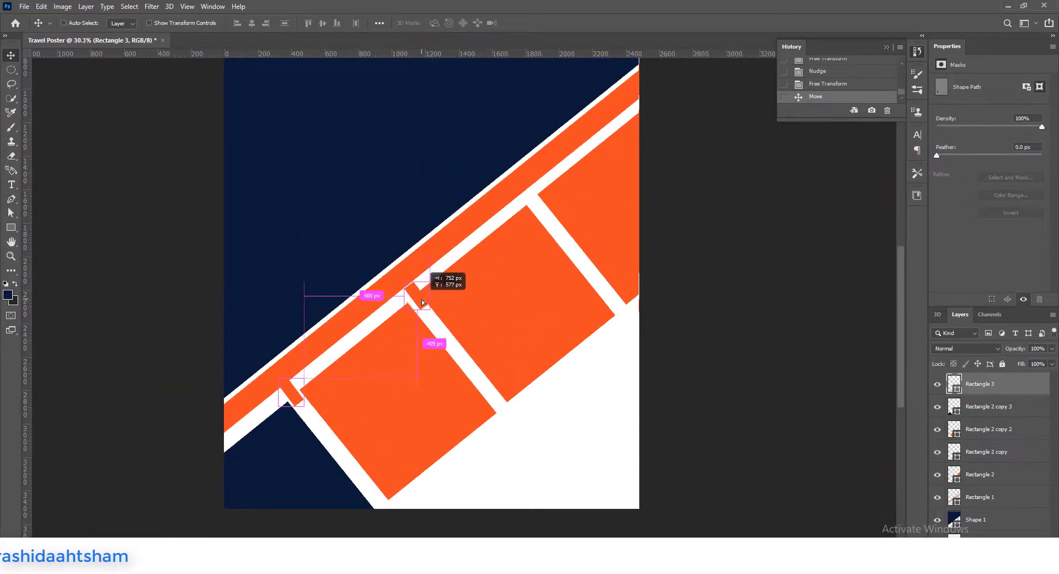
Alt-drag a copy of the tab onto the second rectangle's gap.
left_click_drag(422, 302, 417, 300)
scroll(417, 301, "up", 4)
scroll(418, 333, "up", 2)
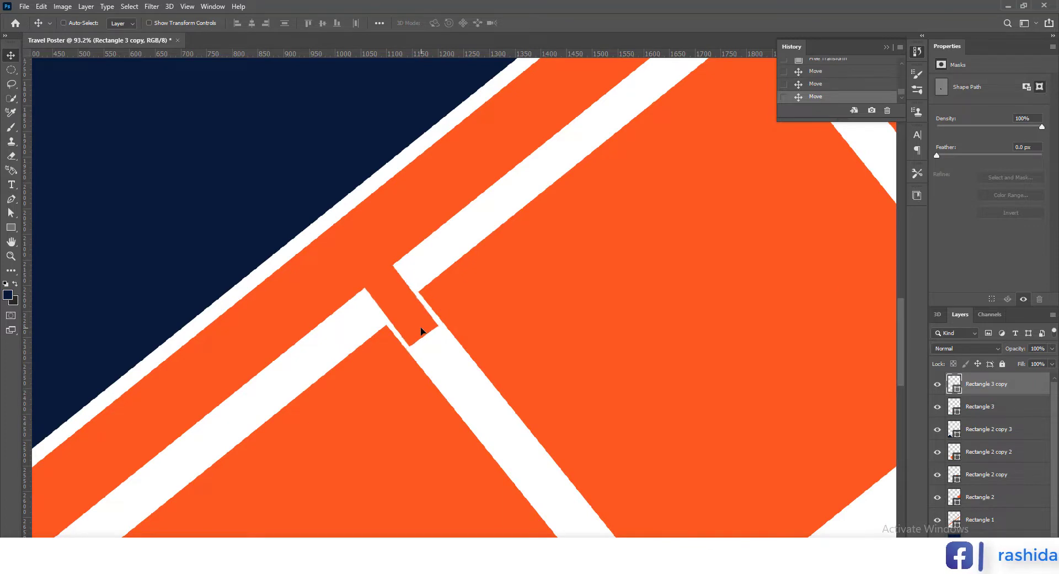
scroll(424, 329, "down", 2)
left_click_drag(560, 337, 274, 471)
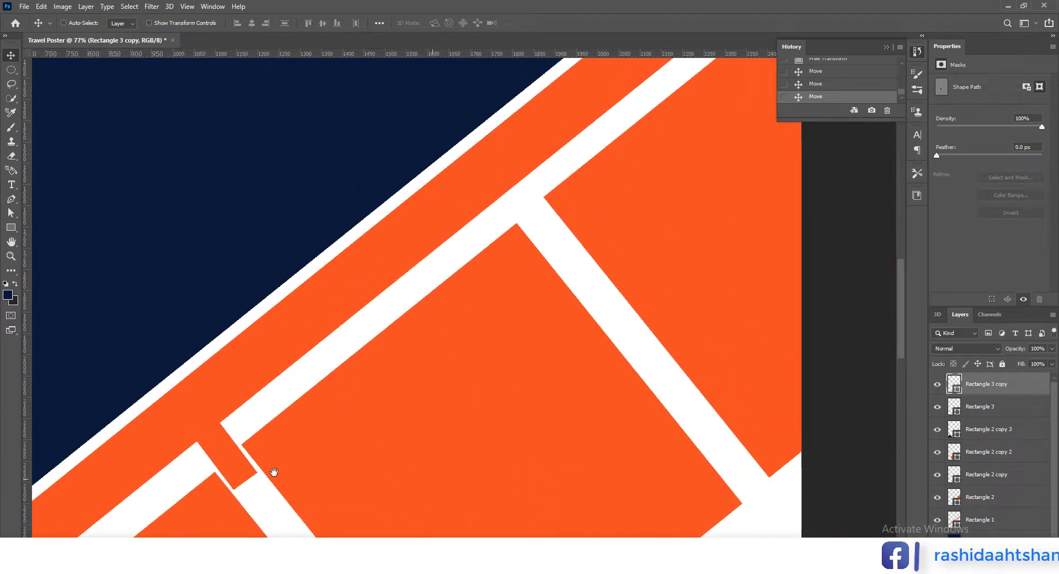
Duplicate the tab onto the third rectangle's gap and select the Rectangle 3 layers.
left_click_drag(542, 216, 541, 218)
scroll(541, 217, "up", 2)
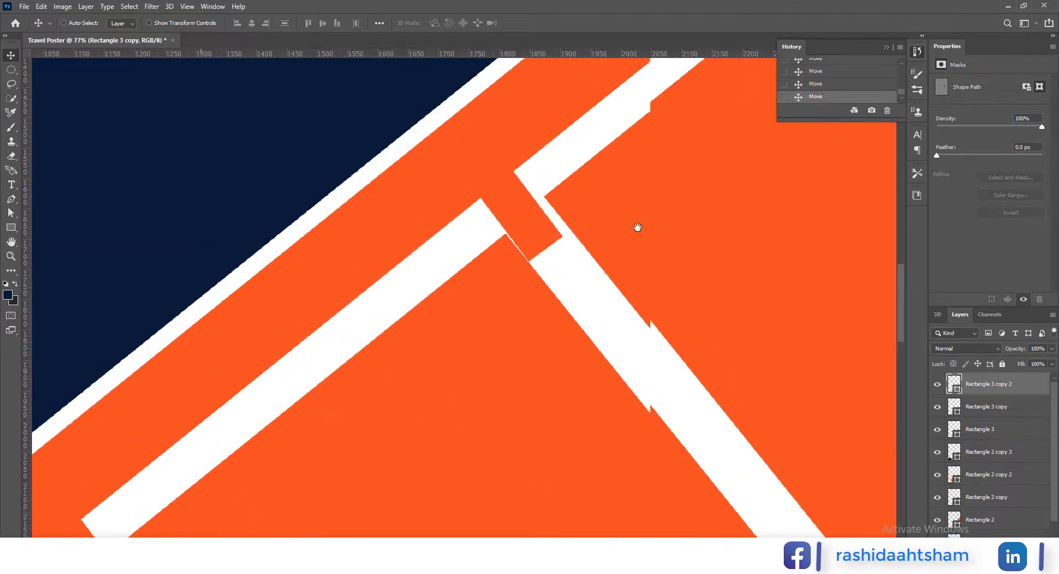
left_click_drag(633, 226, 578, 272)
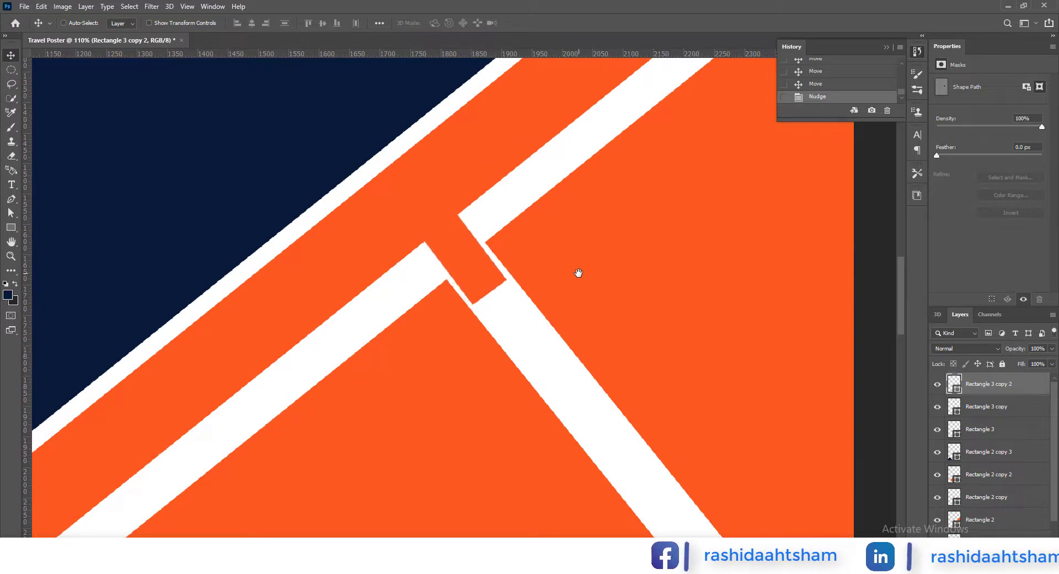
scroll(577, 273, "down", 2)
scroll(578, 273, "down", 2)
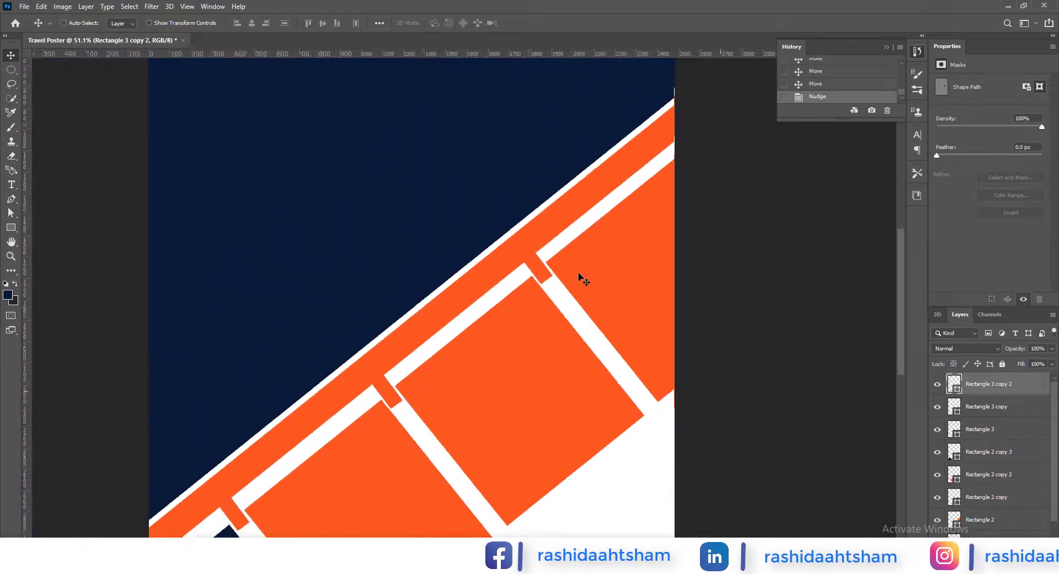
scroll(578, 272, "down", 1)
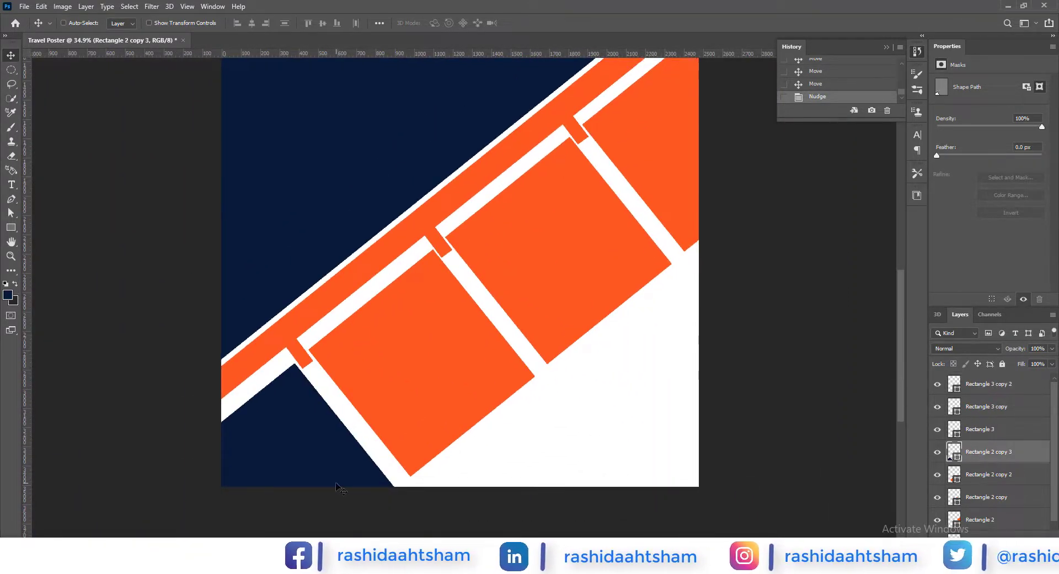
left_click(1000, 408)
left_click(989, 435)
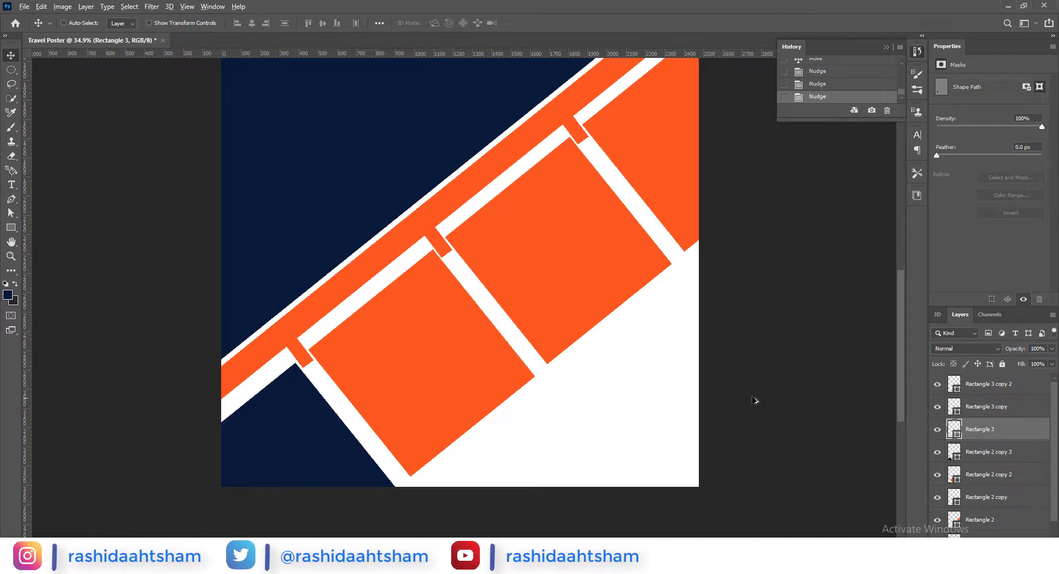
scroll(383, 298, "down", 5, "alt")
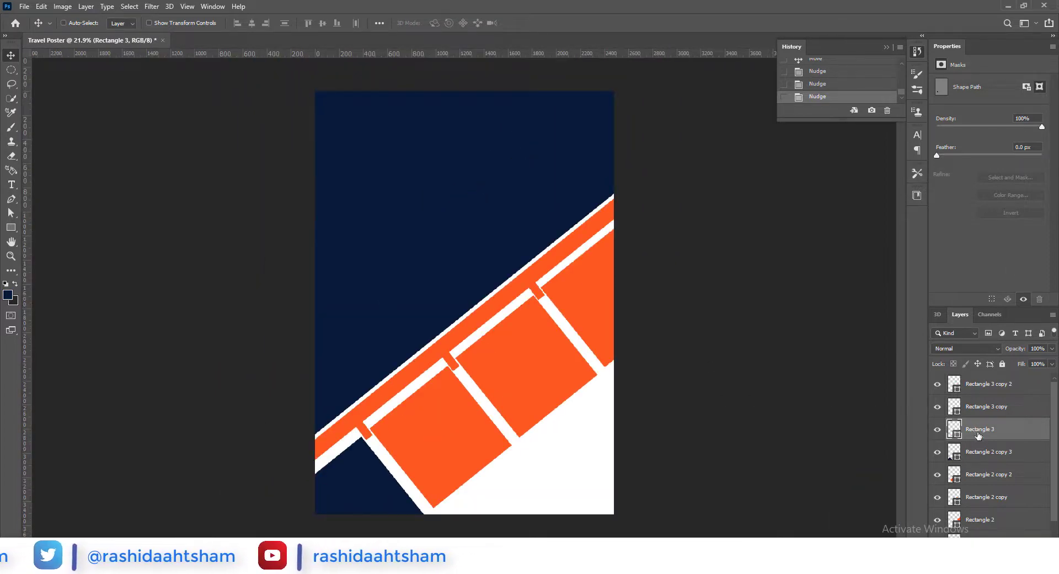
Select the large rectangle layers and nudge the middle Rectangle 2 copy into alignment.
left_click(987, 475)
left_click(984, 522, "shift")
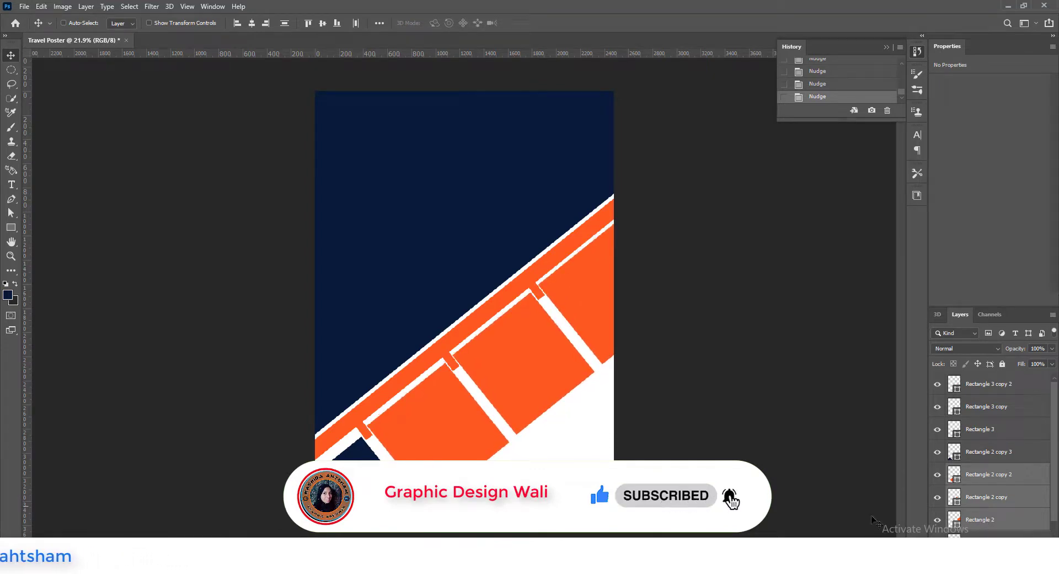
left_click(603, 420, "ctrl")
scroll(538, 402, "up", 2, "alt")
left_click_drag(533, 396, 532, 396)
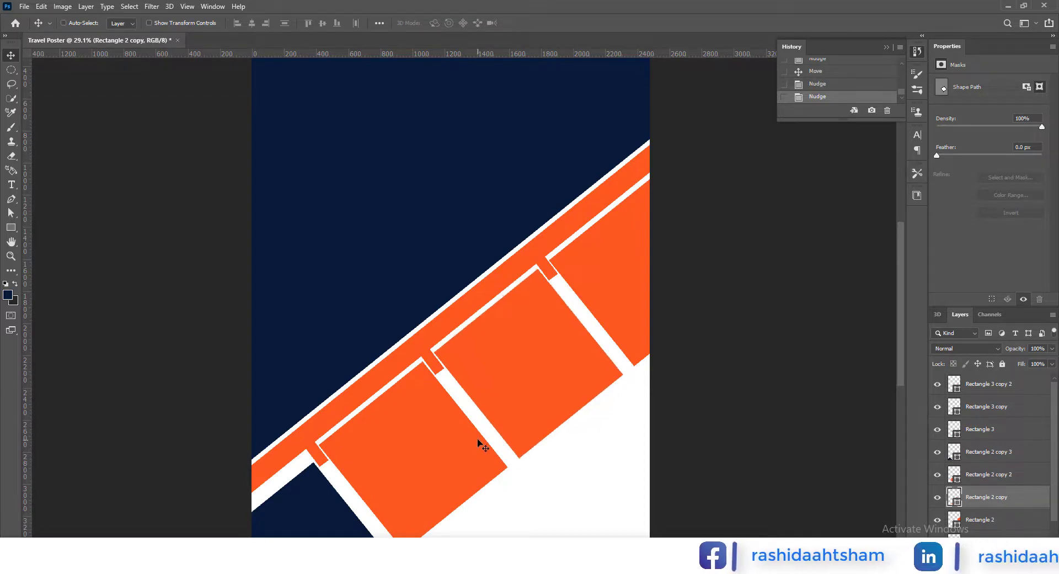
scroll(479, 444, "down", 3)
left_click(996, 454)
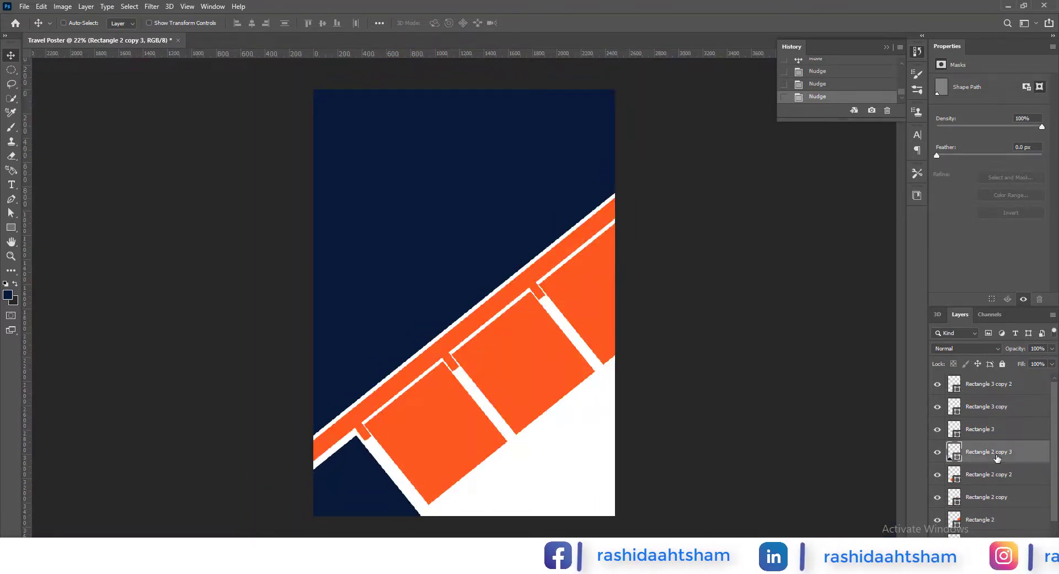
scroll(551, 350, "down", 2)
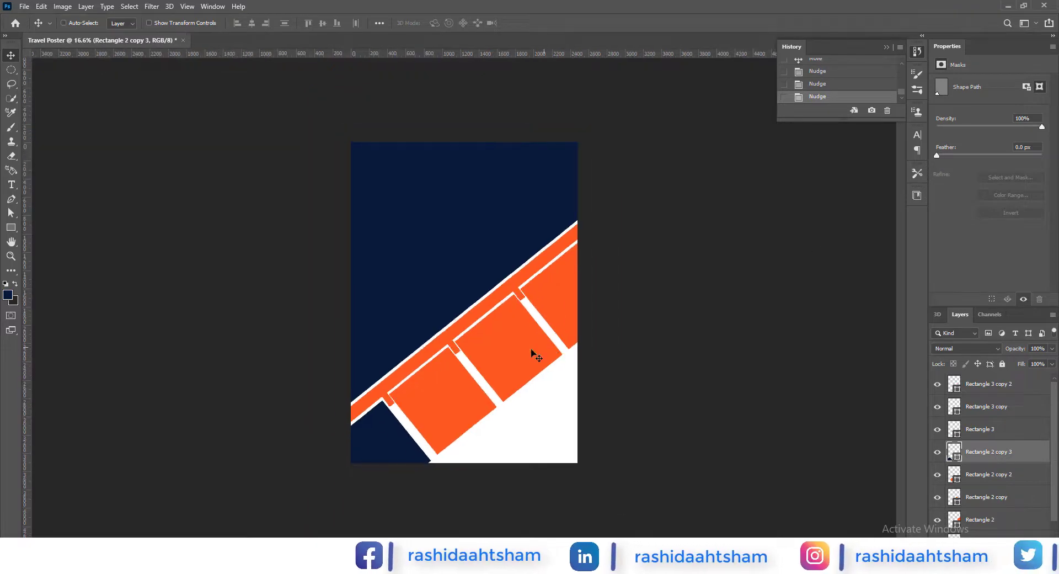
Merge the orange stripe and connector layers into a single layer.
left_click(990, 475)
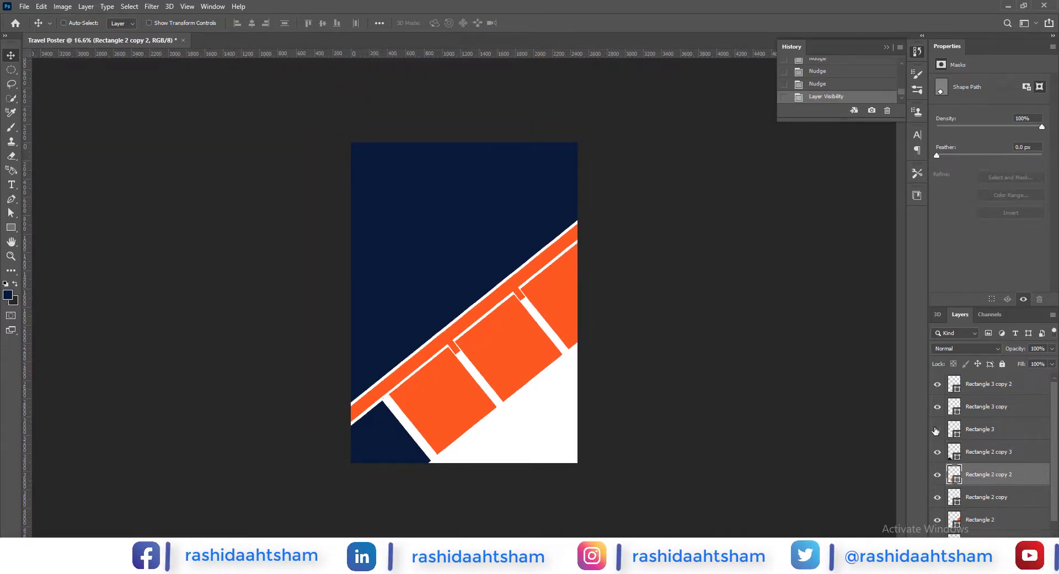
left_click(987, 429)
scroll(992, 442, "down", 1)
left_click(992, 503, "ctrl")
right_click(993, 503)
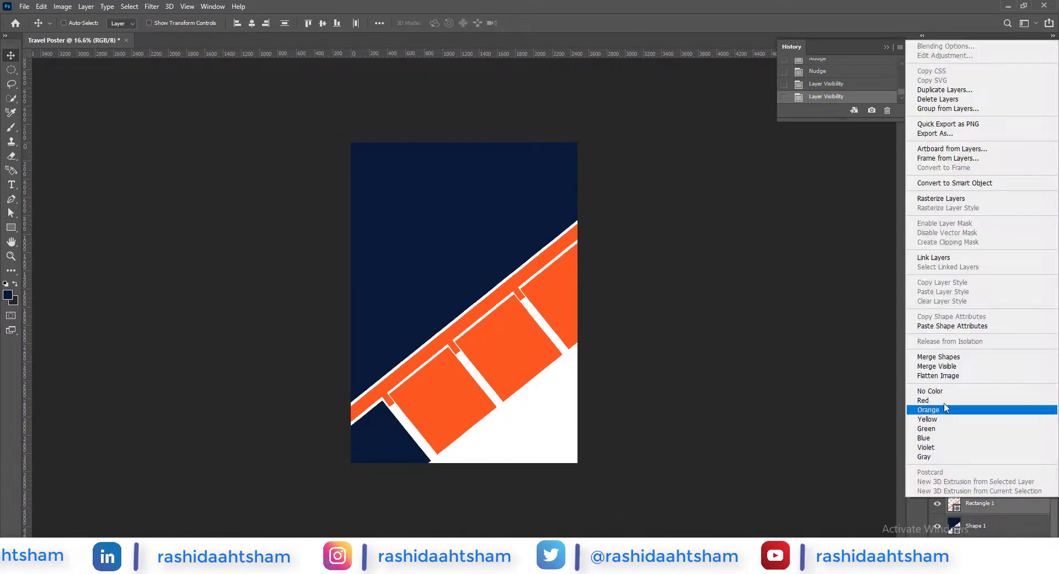
left_click(962, 358)
Toggle the merged layer's visibility to check it, then show the Travel Poster images folder.
left_click(937, 384)
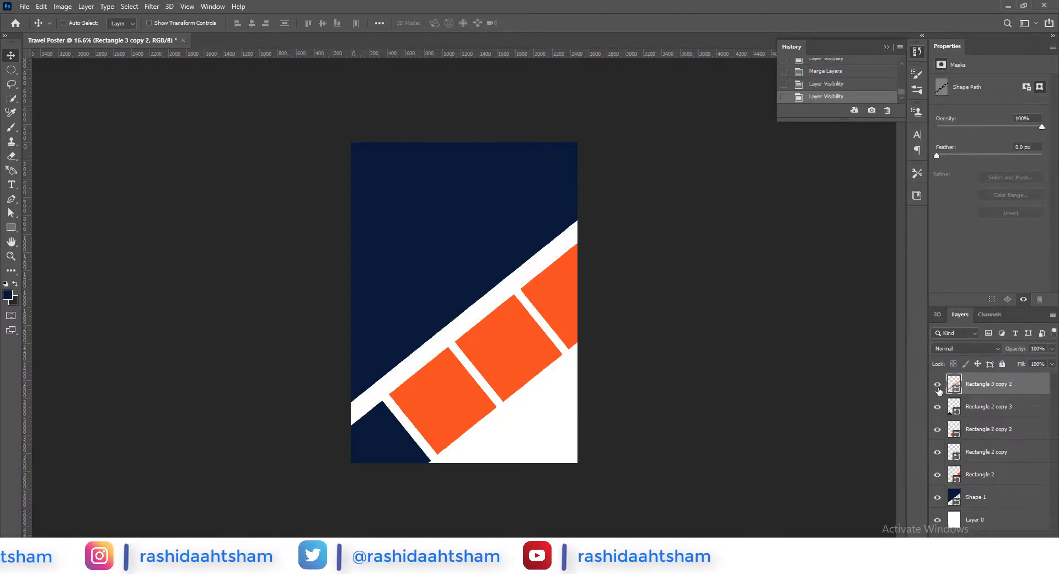
left_click(937, 384)
left_click(937, 384)
left_click(937, 384)
key("ctrl+plus")
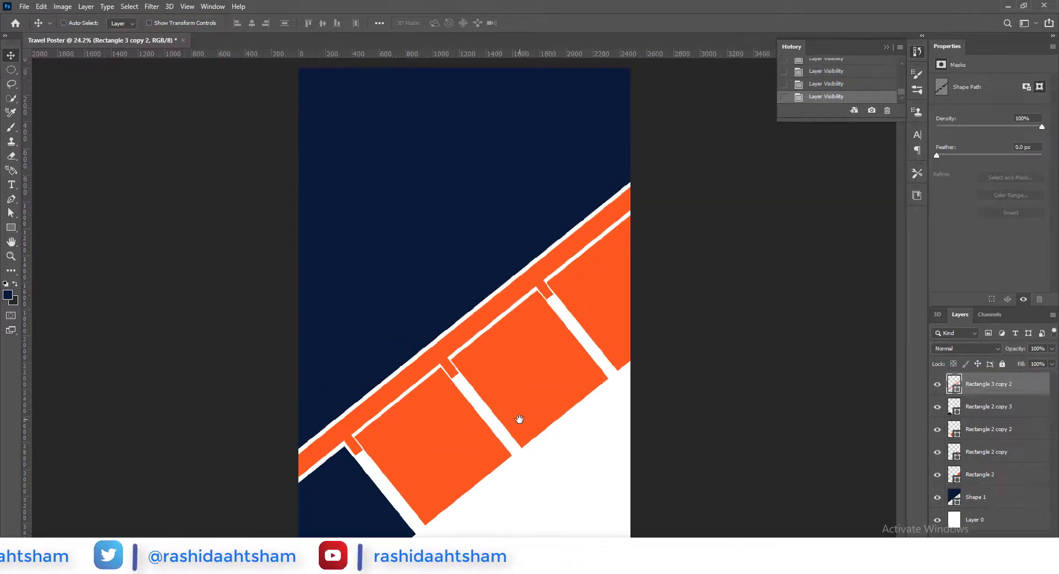
key("ctrl+z")
key("ctrl+z")
key("ctrl+z")
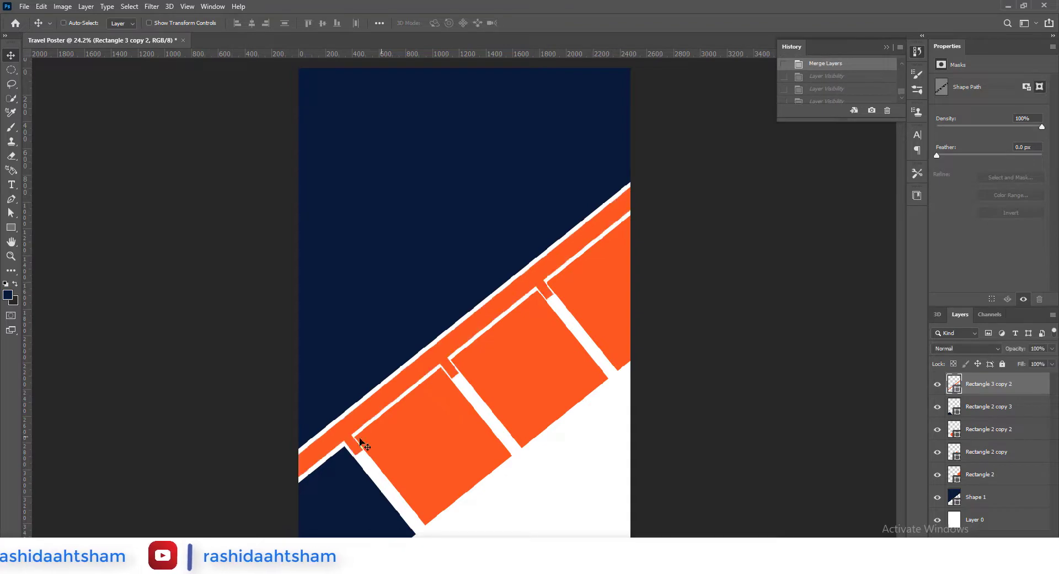
scroll(359, 437, "up", 3)
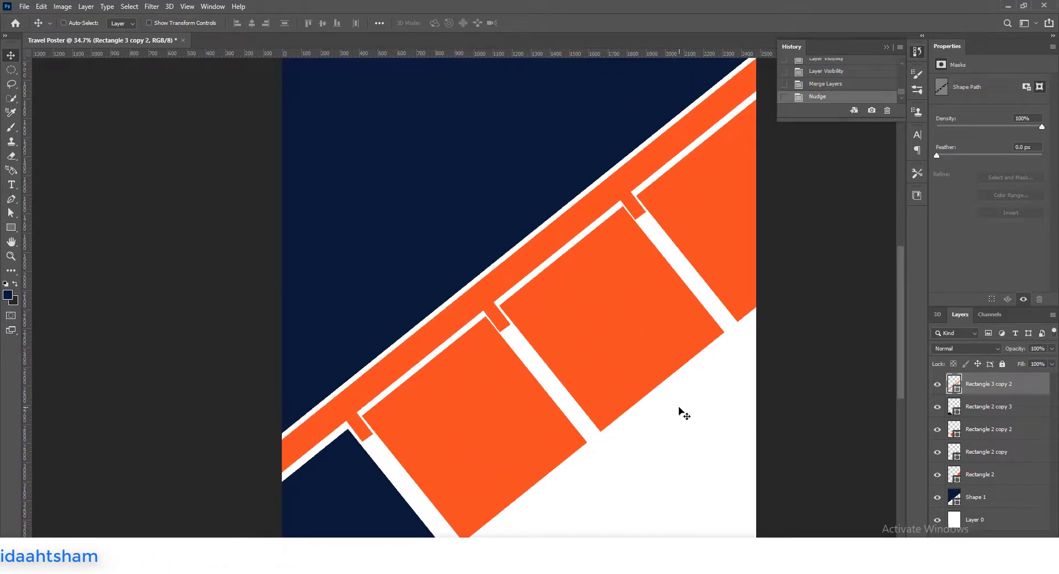
scroll(684, 414, "down", 3)
scroll(544, 303, "down", 2)
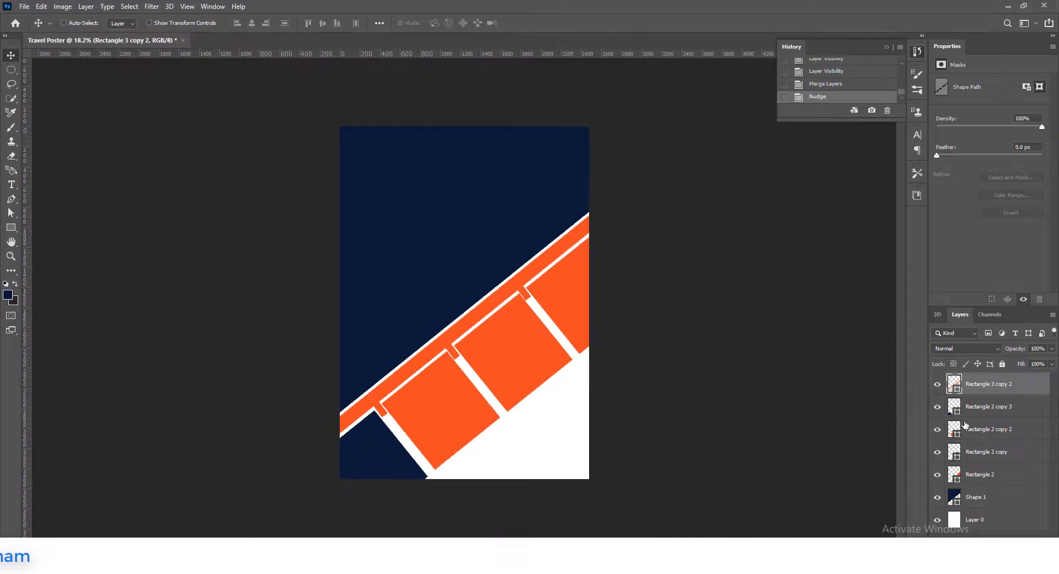
left_click(281, 529)
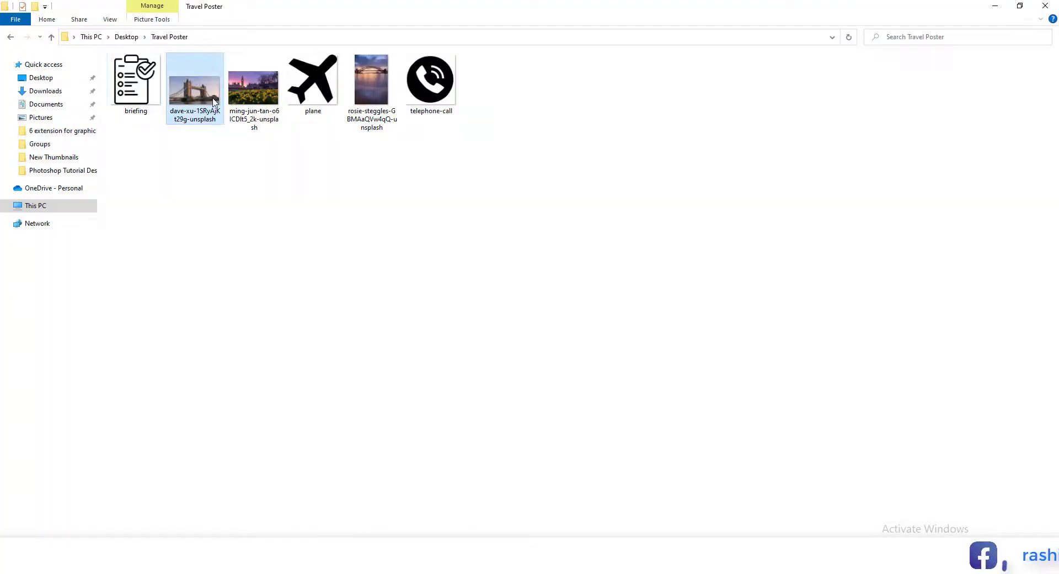
Open the Tower Bridge image in Photoshop and drag it into the poster.
right_click(214, 101)
left_click(473, 271)
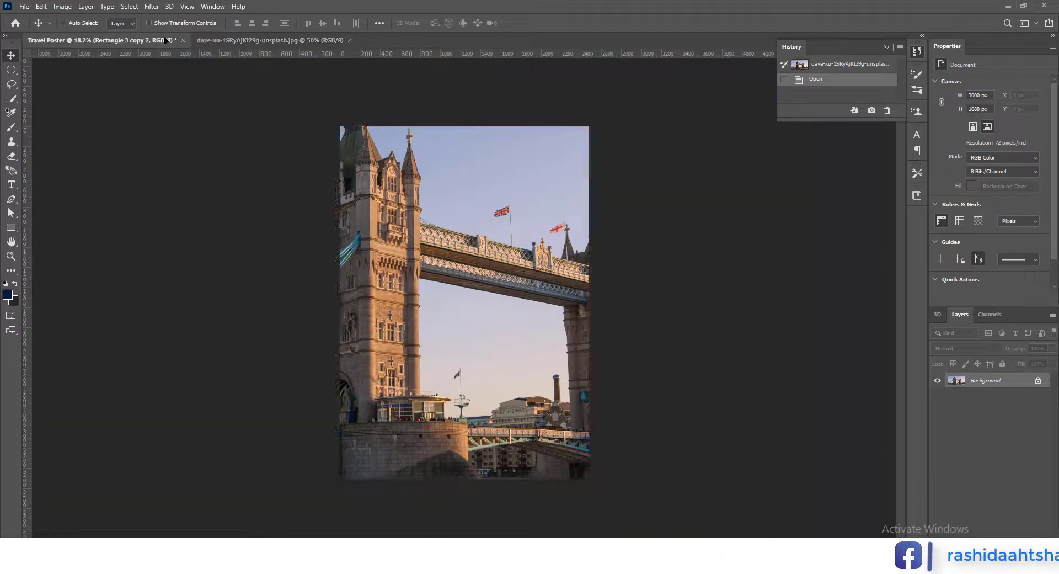
left_click_drag(265, 172, 464, 295)
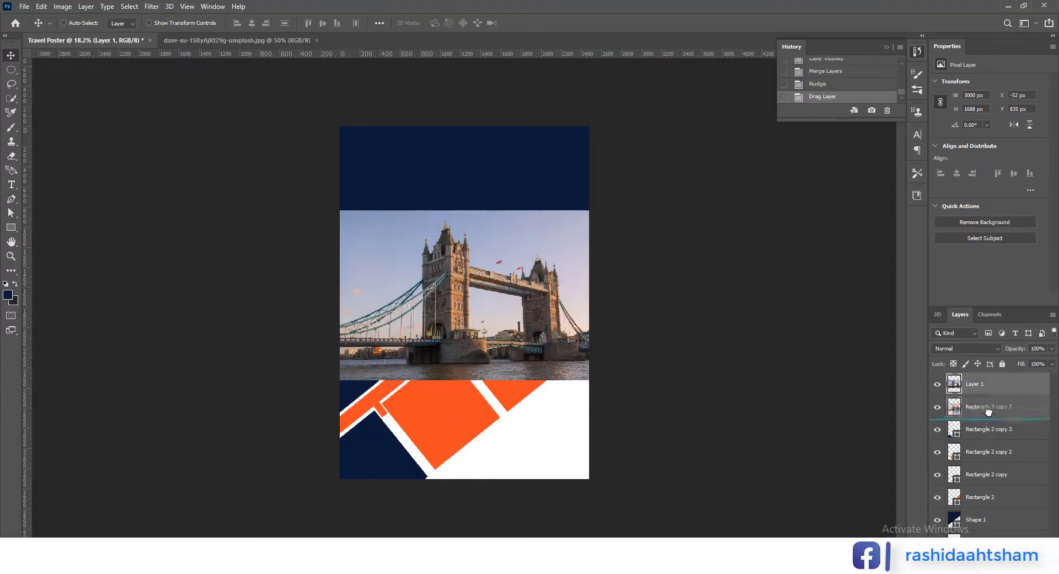
left_click_drag(991, 492, 982, 479)
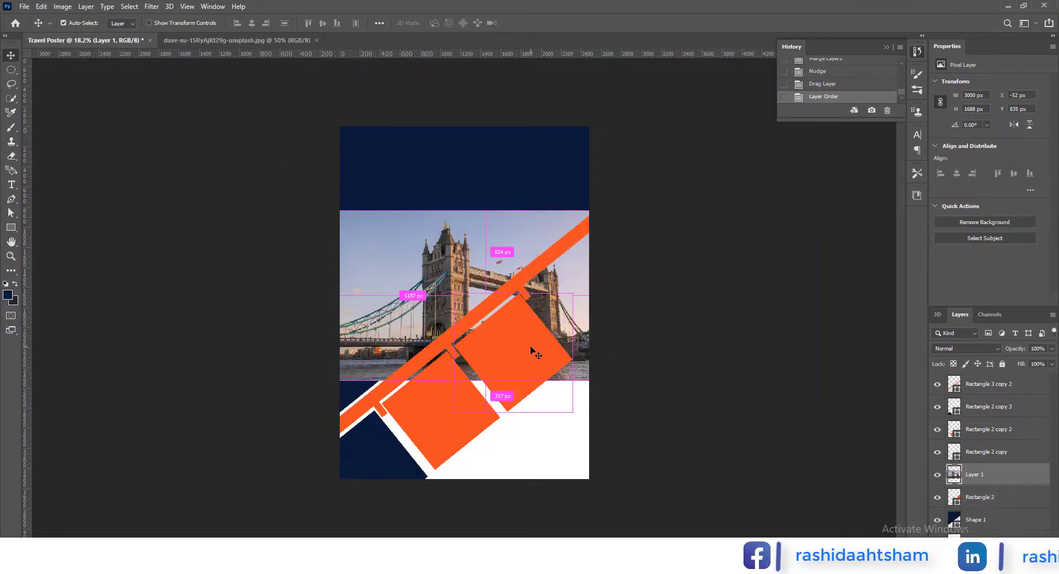
Scale the bridge photo over the middle square, clip it to that square, and return to the folder.
key("ctrl+t")
mouse_move(634, 209)
left_mouse_down()
mouse_move(647, 259)
mouse_move(508, 357)
left_mouse_up()
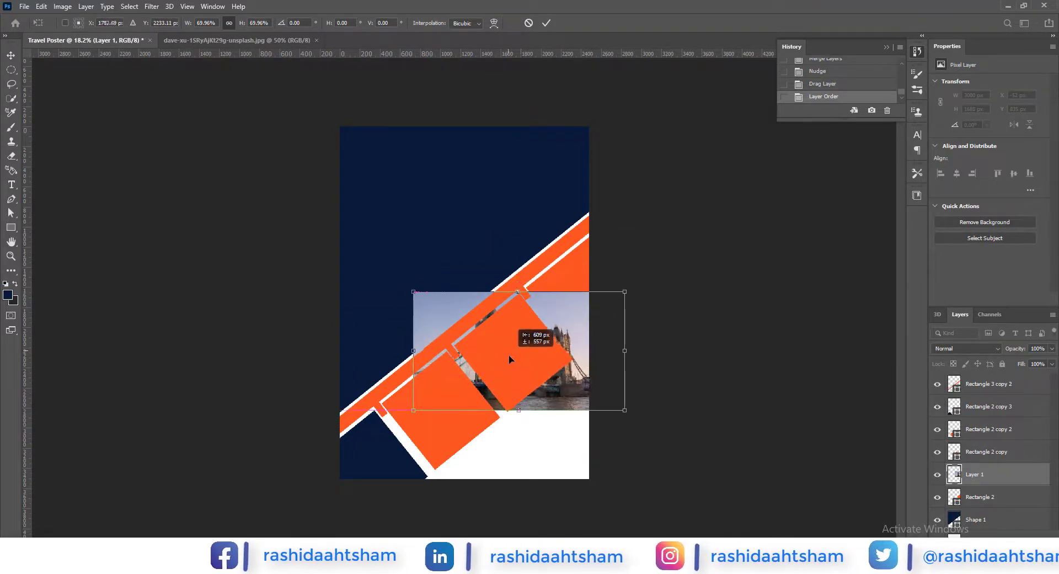
left_click_drag(517, 292, 517, 294)
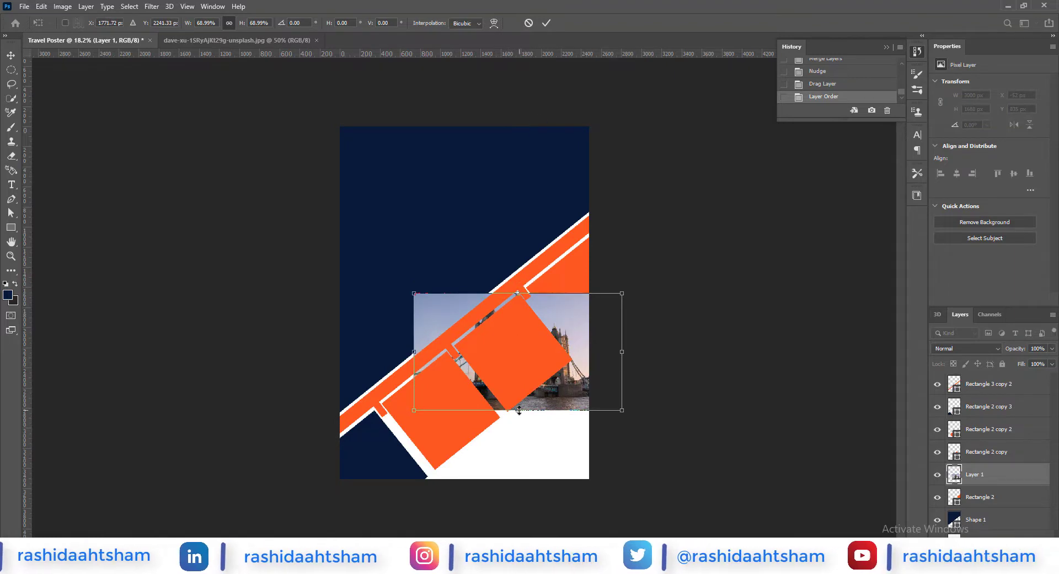
key("Return")
left_click_drag(976, 474, 976, 450)
right_click(992, 453)
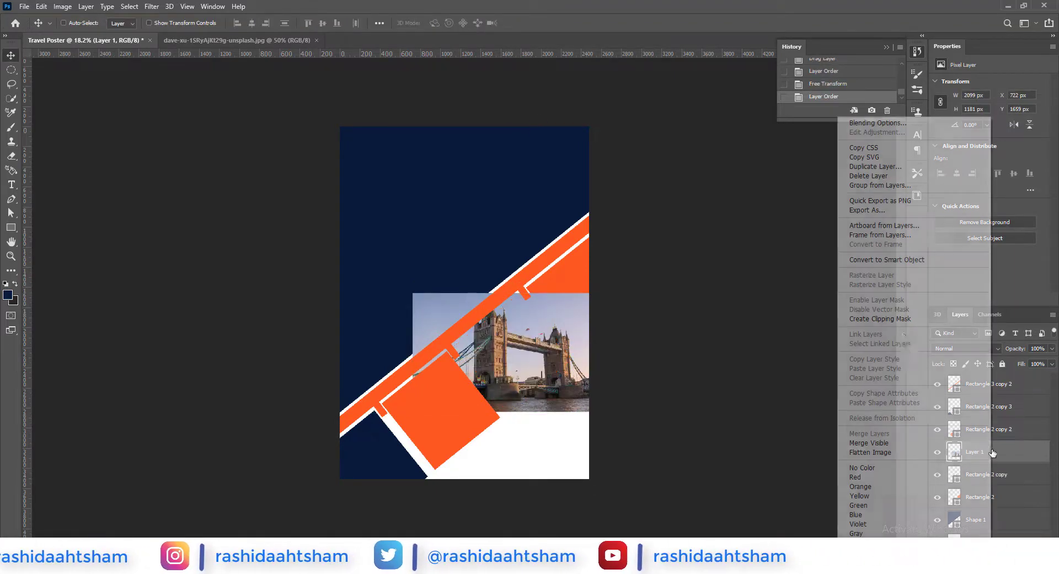
left_click(880, 319)
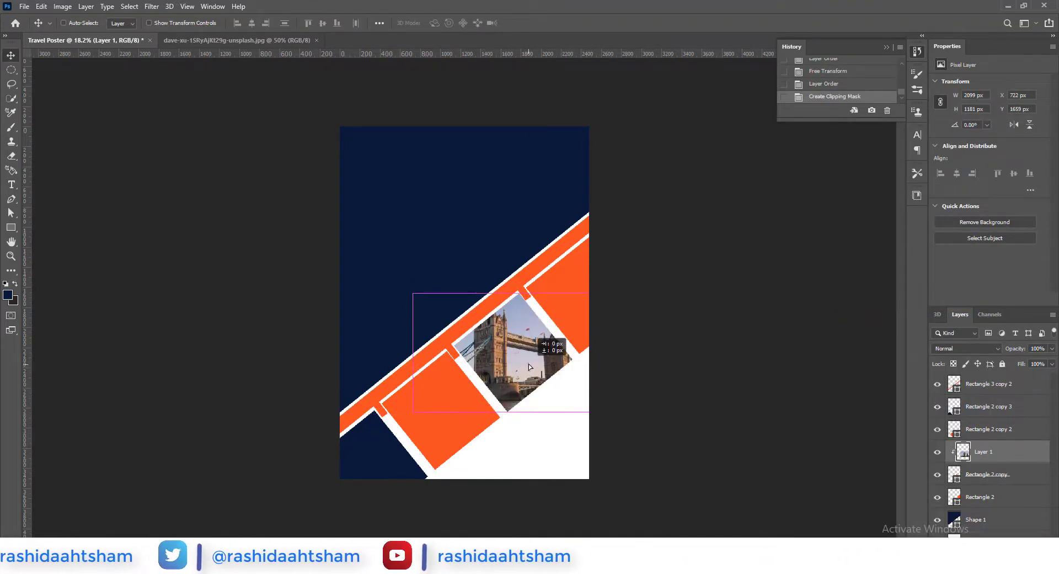
left_click_drag(529, 365, 528, 364)
left_click(301, 513)
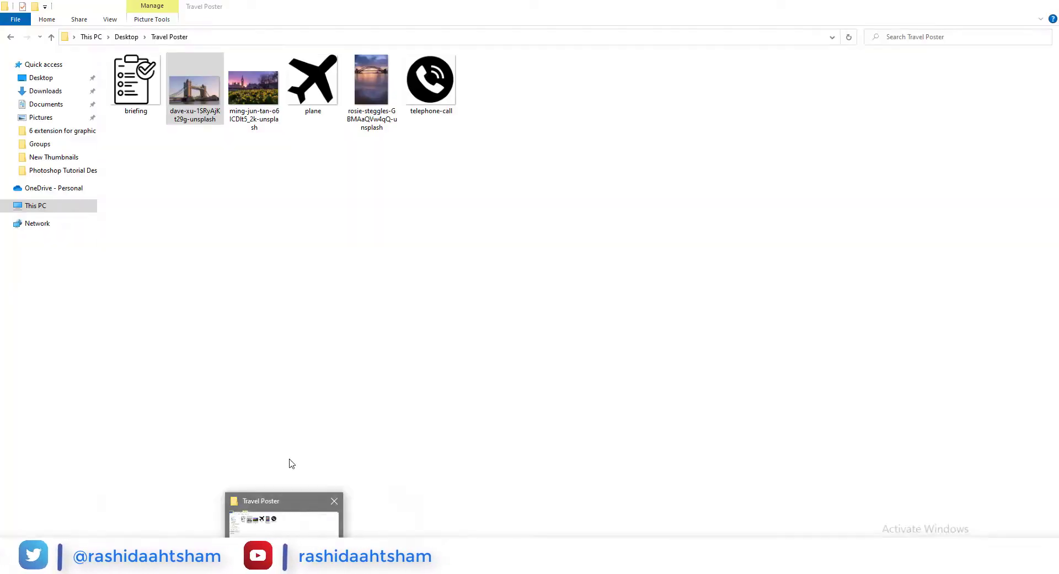
Open the Big Ben daffodils photo, scale it over the lower-left square, and clip it there.
right_click(243, 103)
left_click(514, 280)
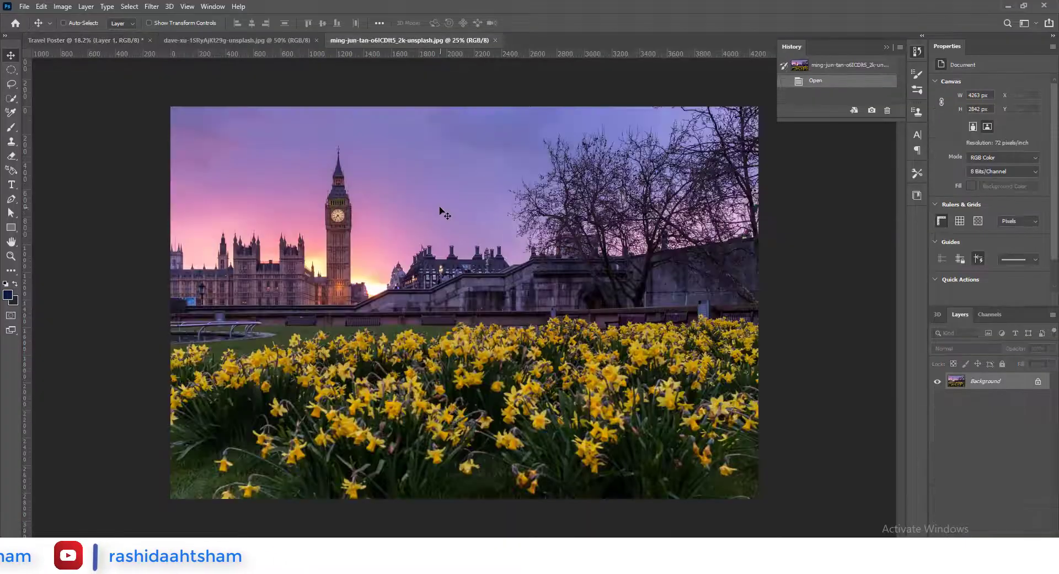
left_click(117, 43)
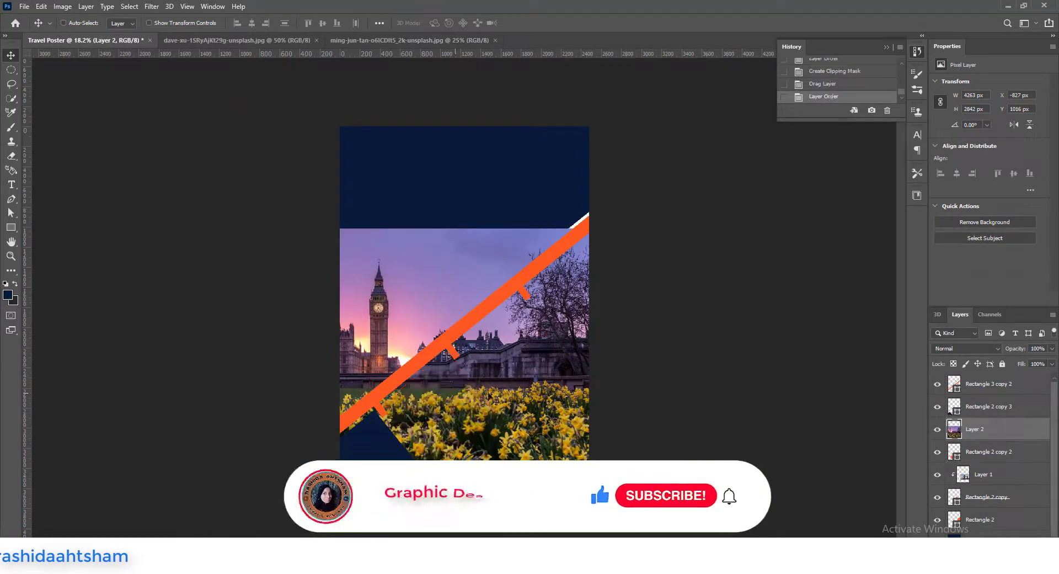
left_click_drag(472, 228, 452, 451)
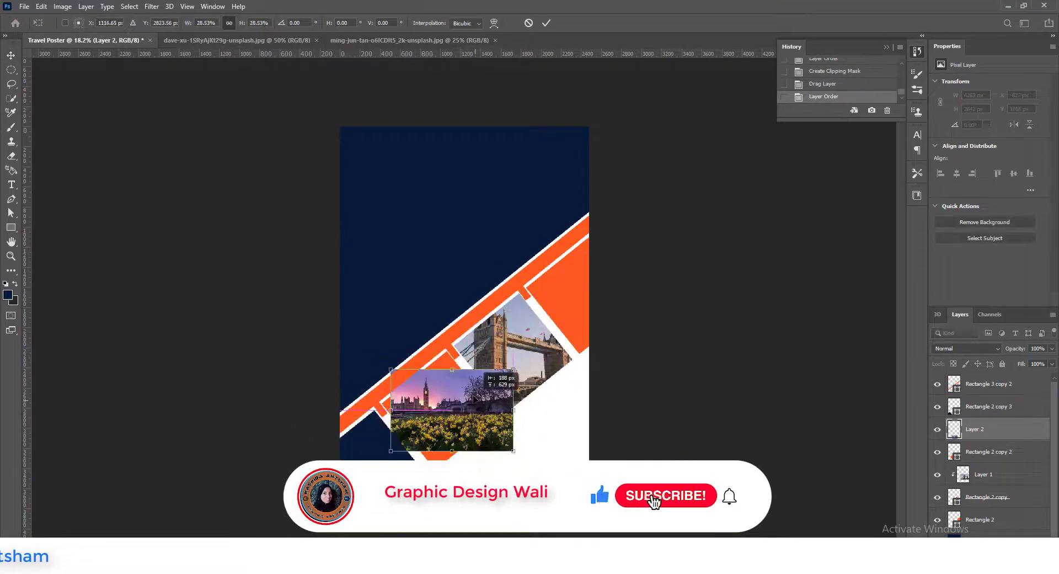
key("Return")
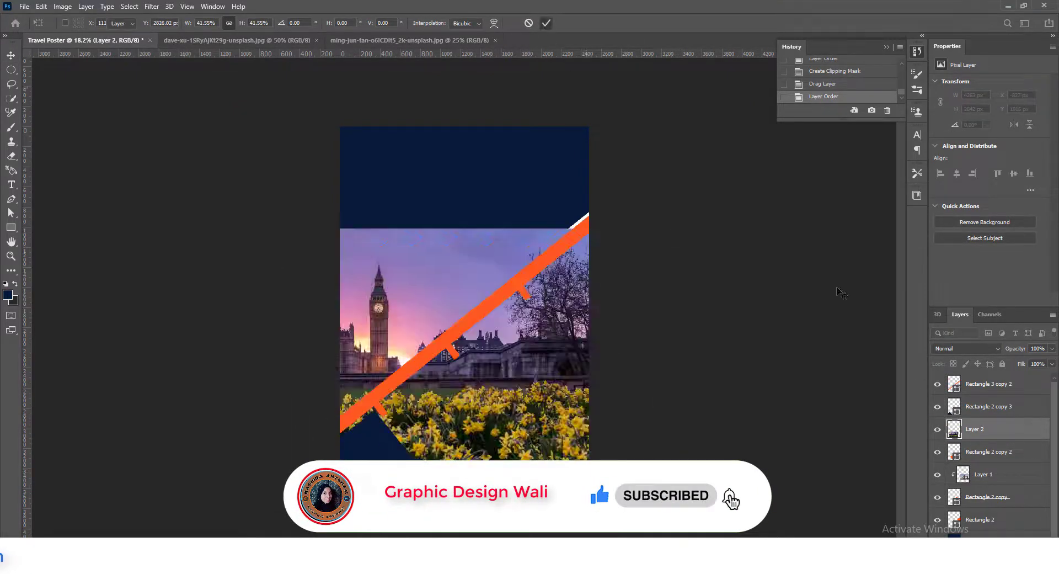
right_click(987, 428)
left_click(896, 319)
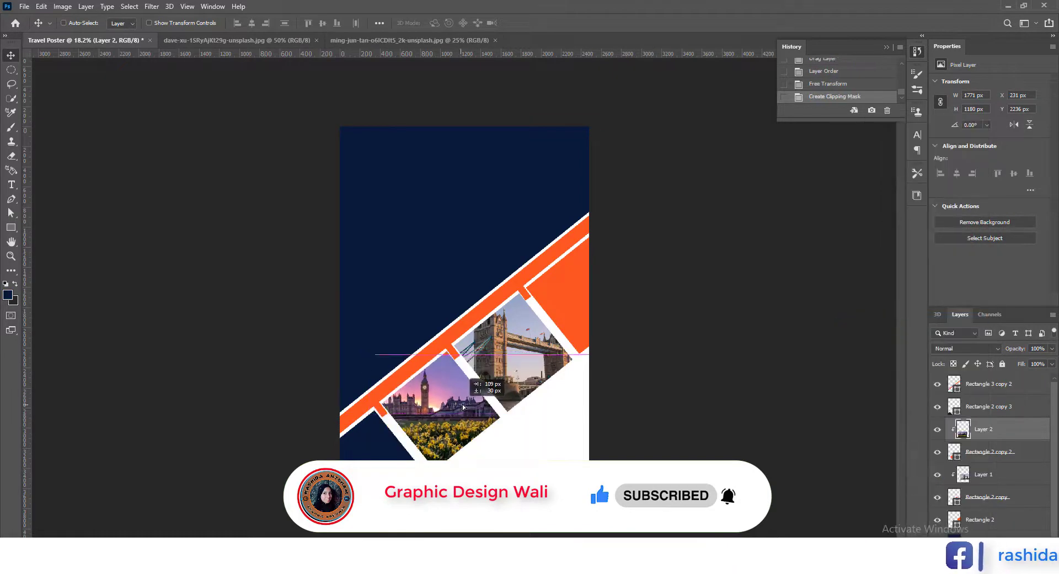
Open the Sydney Harbour Bridge photo and drag it into the poster as a new layer.
left_click(256, 519)
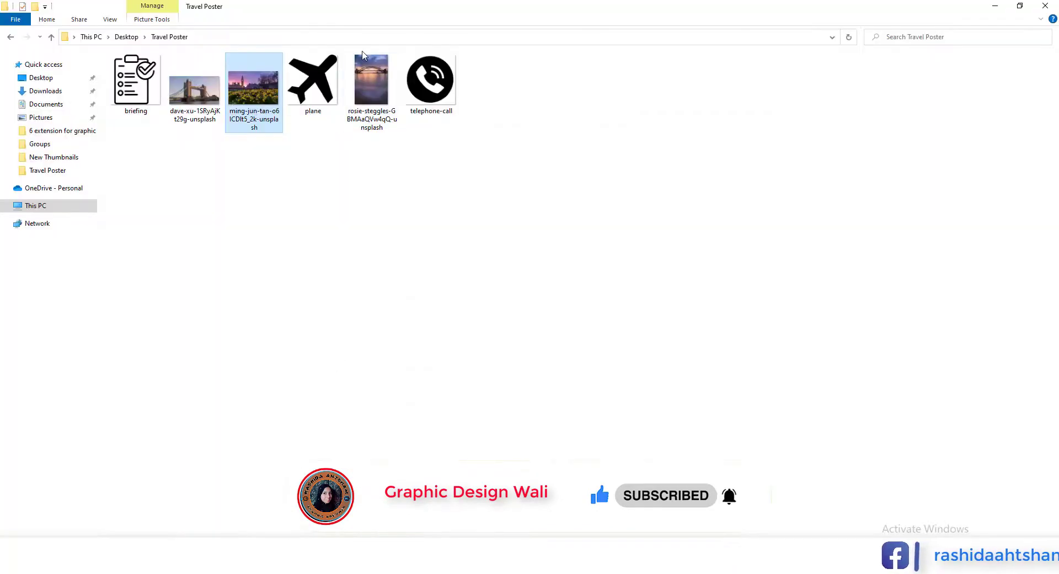
right_click(394, 95)
left_click(676, 267)
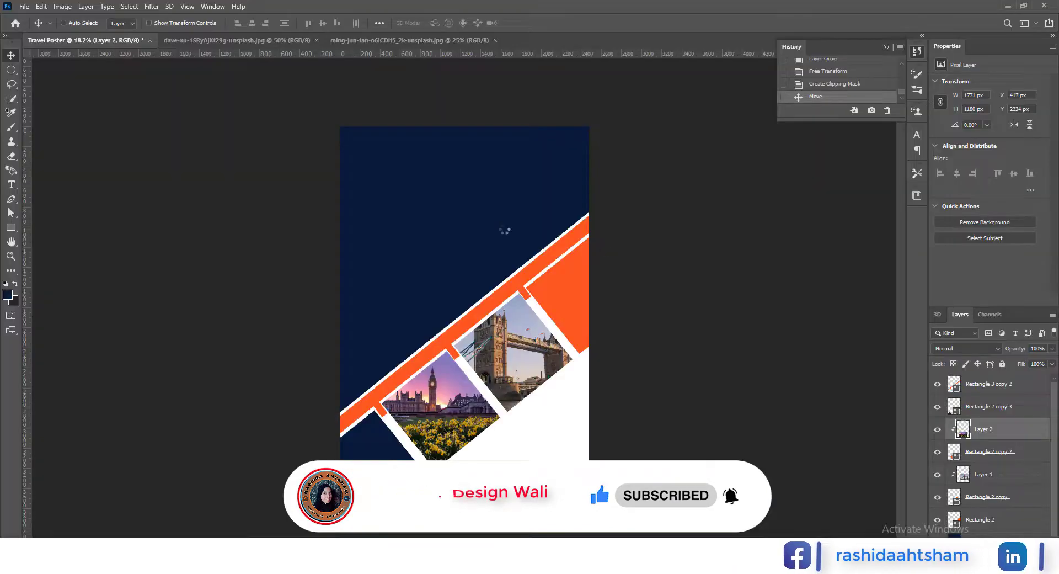
left_click_drag(483, 201, 586, 295)
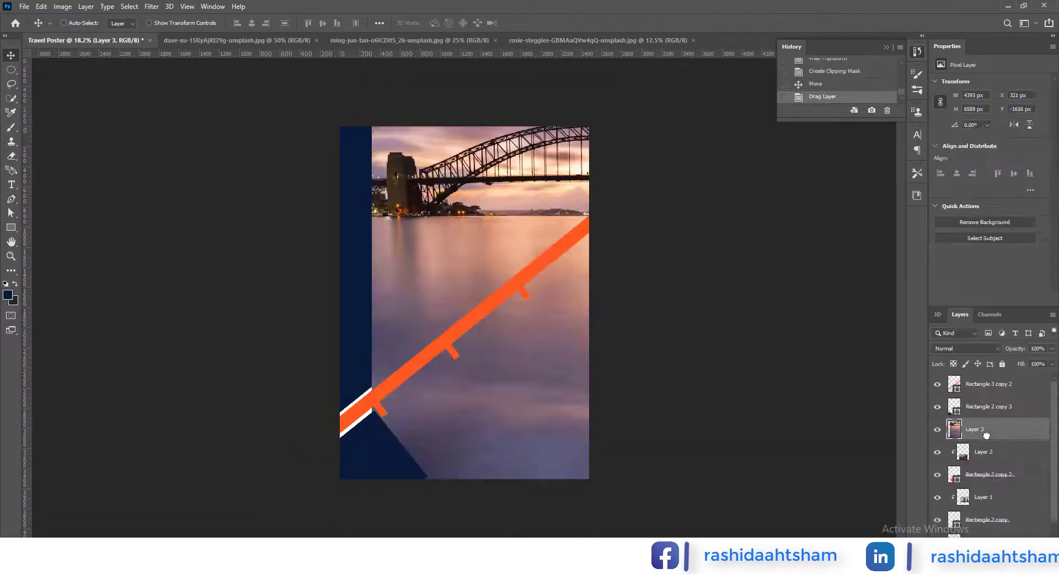
left_click_drag(989, 531, 989, 531)
left_click_drag(581, 415, 564, 135)
Scale the bridge photo down so it sits over the upper-right square.
key("ctrl+t")
key("ctrl+minus")
key("ctrl+minus")
key("ctrl+minus")
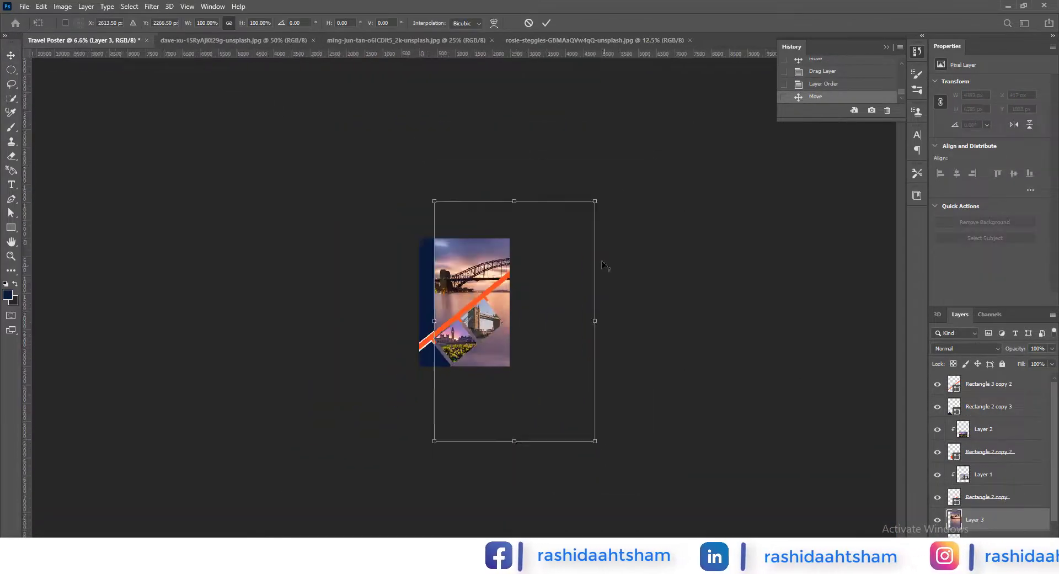
scroll(514, 320, "up", 2)
scroll(514, 320, "up", 1)
left_click_drag(543, 428, 554, 398)
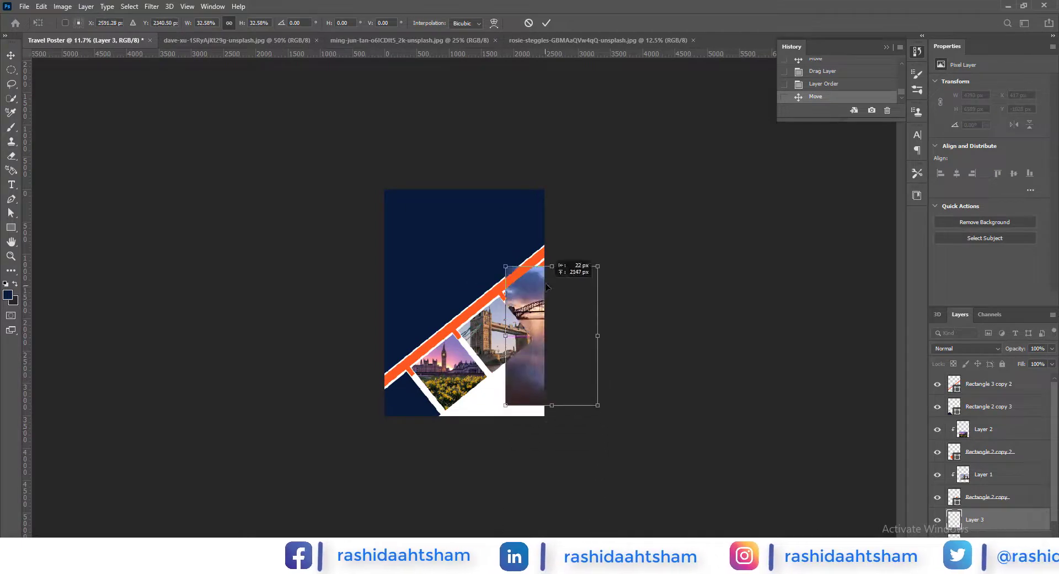
scroll(554, 398, "up", 2)
mouse_move(650, 229)
left_mouse_down()
mouse_move(613, 259)
mouse_move(627, 219)
left_mouse_up()
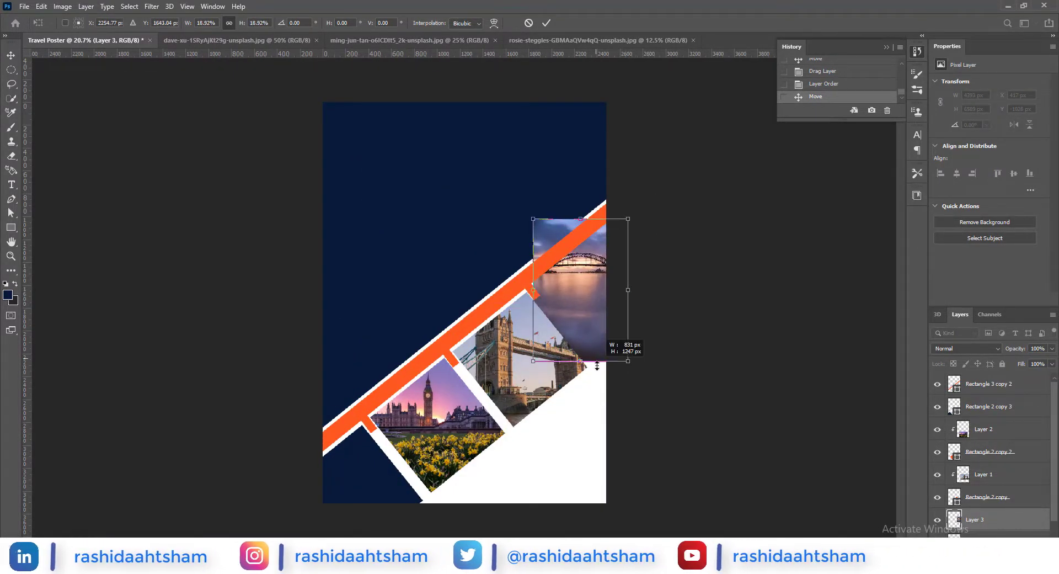
left_click(546, 23)
Clip the bridge photo into the upper-right square and shift it slightly lower.
right_click(981, 519)
left_click(938, 270)
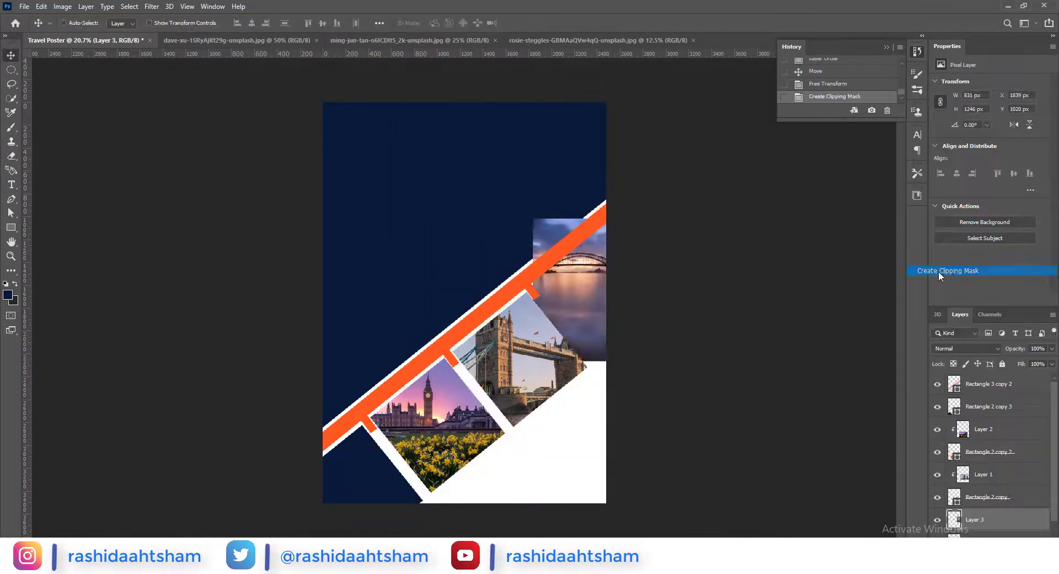
mouse_move(599, 300)
left_mouse_down()
mouse_move(601, 317)
mouse_move(599, 307)
left_mouse_up()
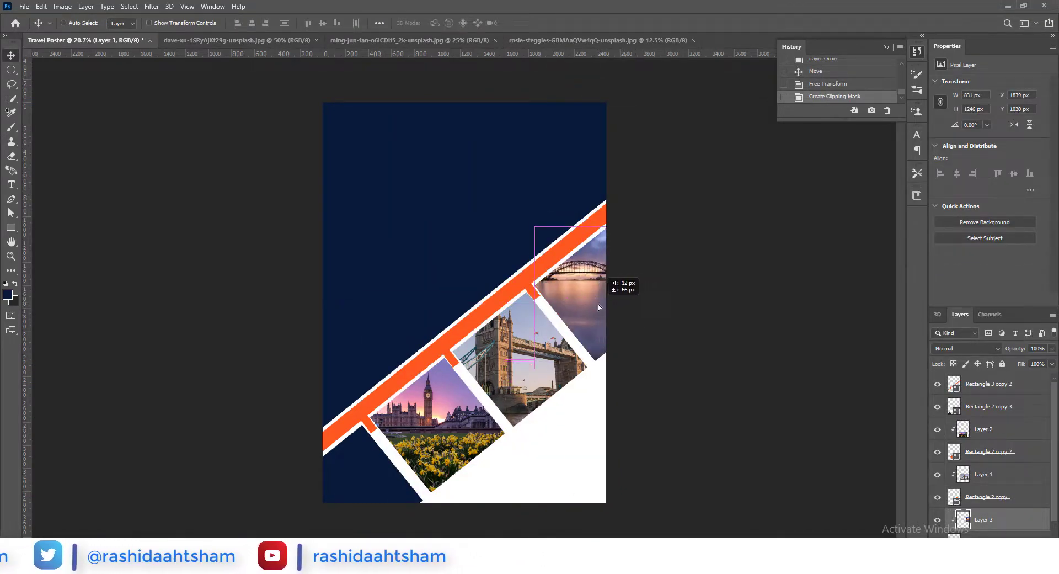
scroll(671, 319, "down", 2)
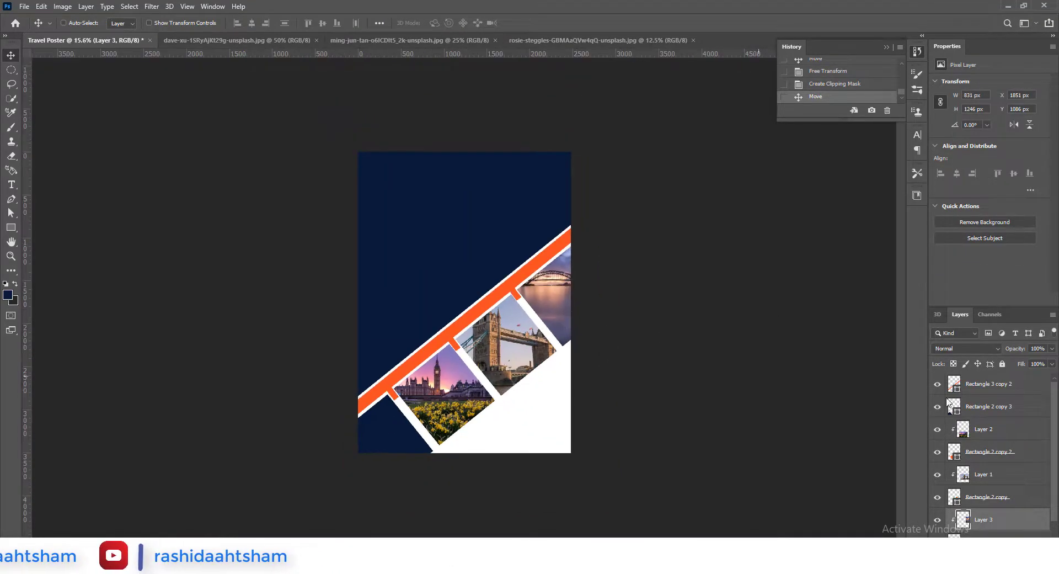
Group the poster layers as Design and start a Pen-tool triangle at the left edge.
left_click(987, 383, "shift")
key("ctrl+g")
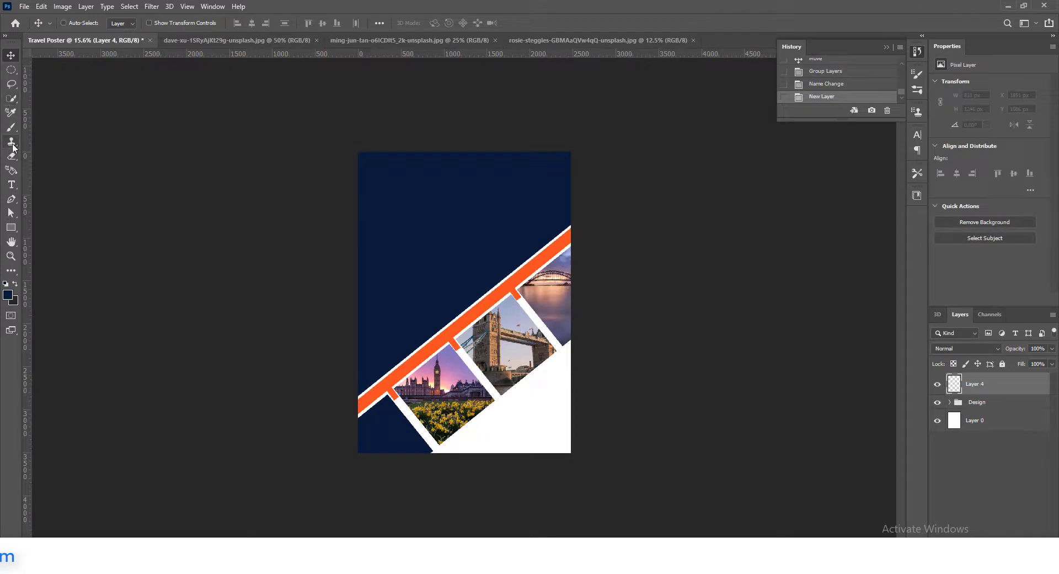
left_click(11, 198)
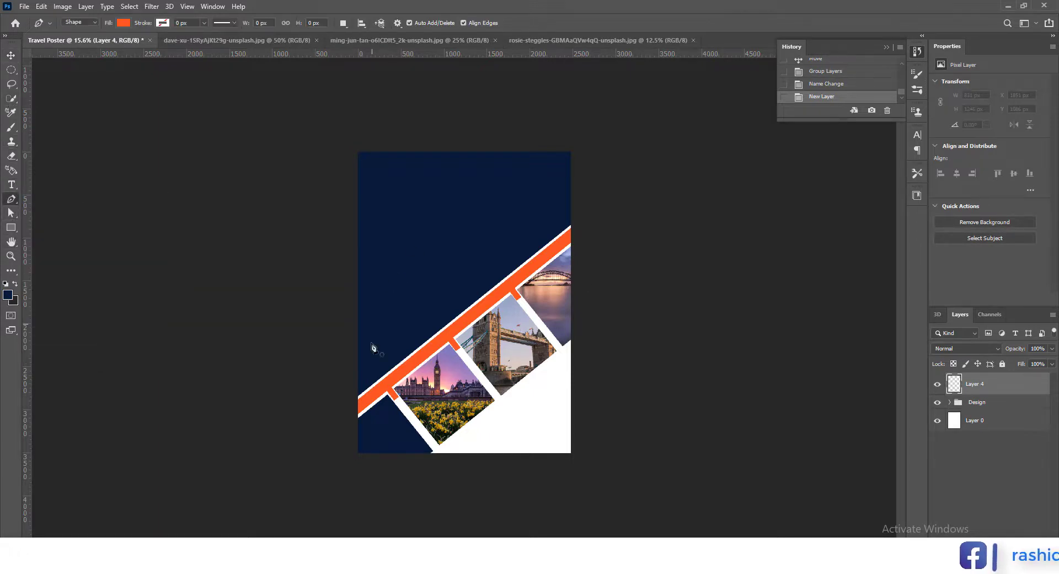
left_click(359, 388)
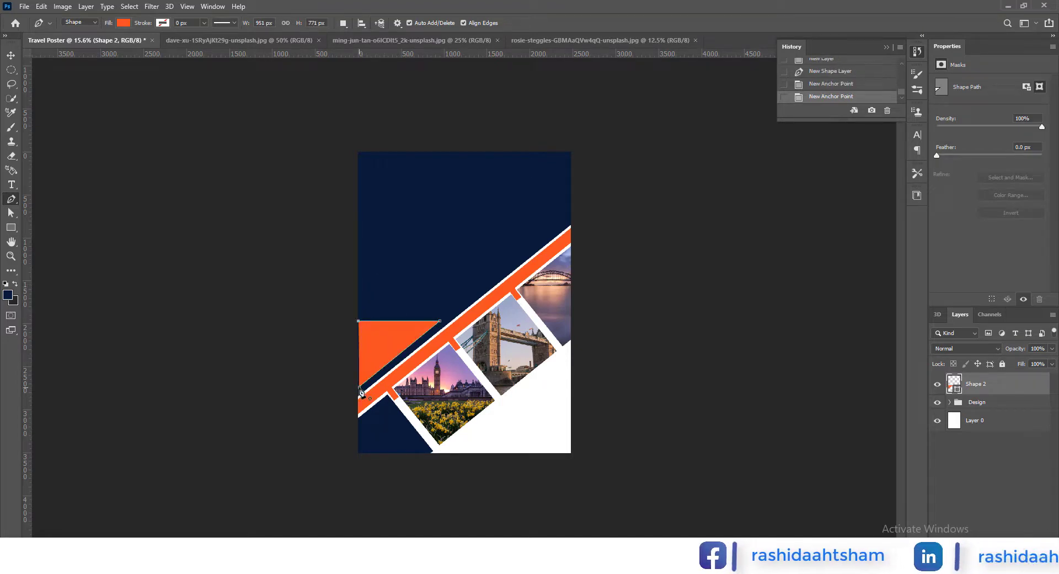
Give the triangle no fill and an orange outline of width 2.
left_click(123, 22)
left_click(98, 43)
left_click(162, 22)
left_click(99, 44)
key("v")
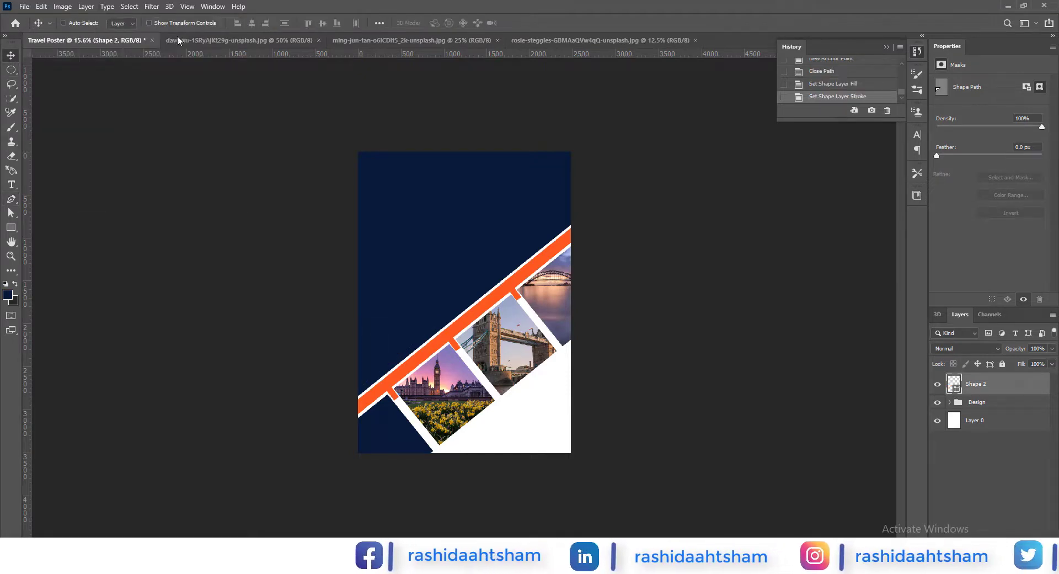
left_click(11, 200)
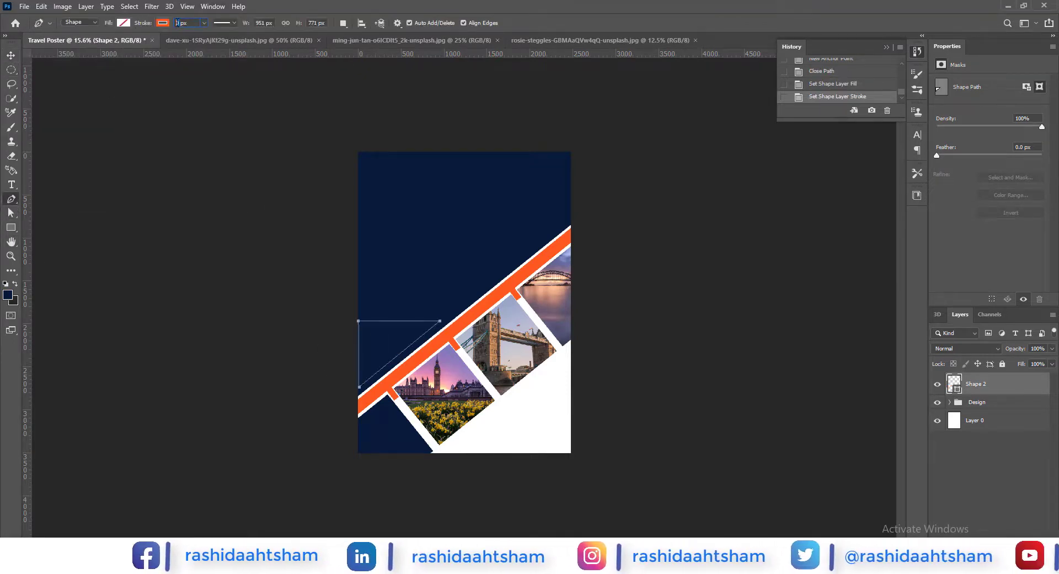
left_click(179, 22)
type("2")
key("Return")
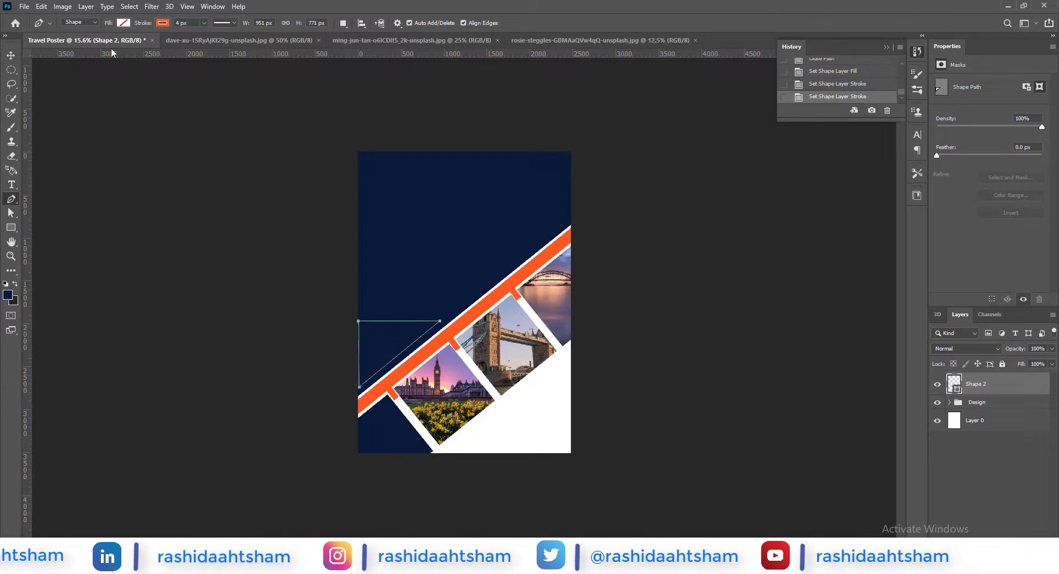
key("v")
Enlarge the triangle slightly and move it a little lower.
scroll(465, 308, "up", 2, "alt")
key("ctrl+t")
scroll(371, 396, "up", 2, "alt")
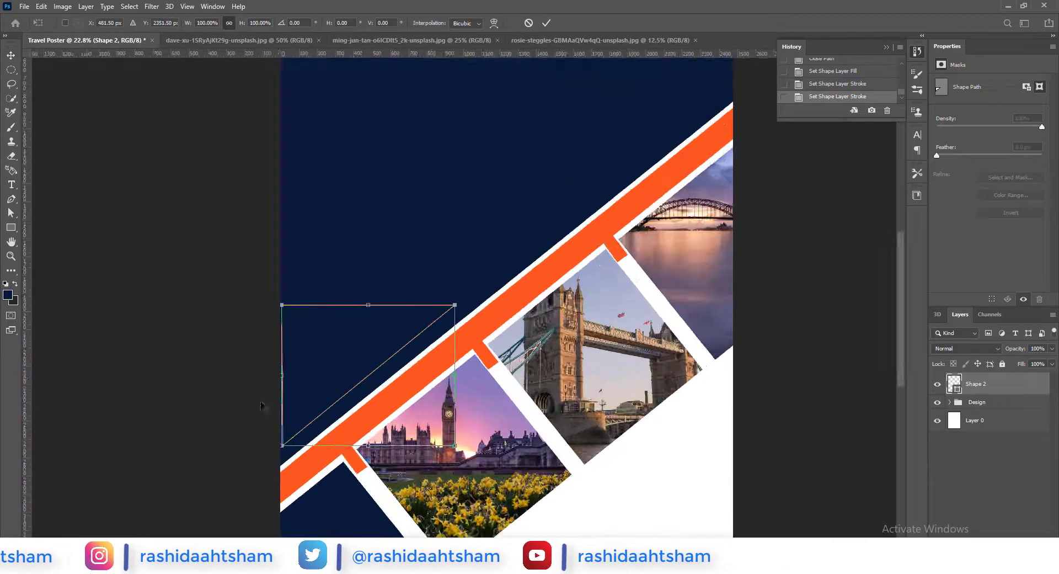
left_click_drag(279, 376, 266, 376)
key("Return")
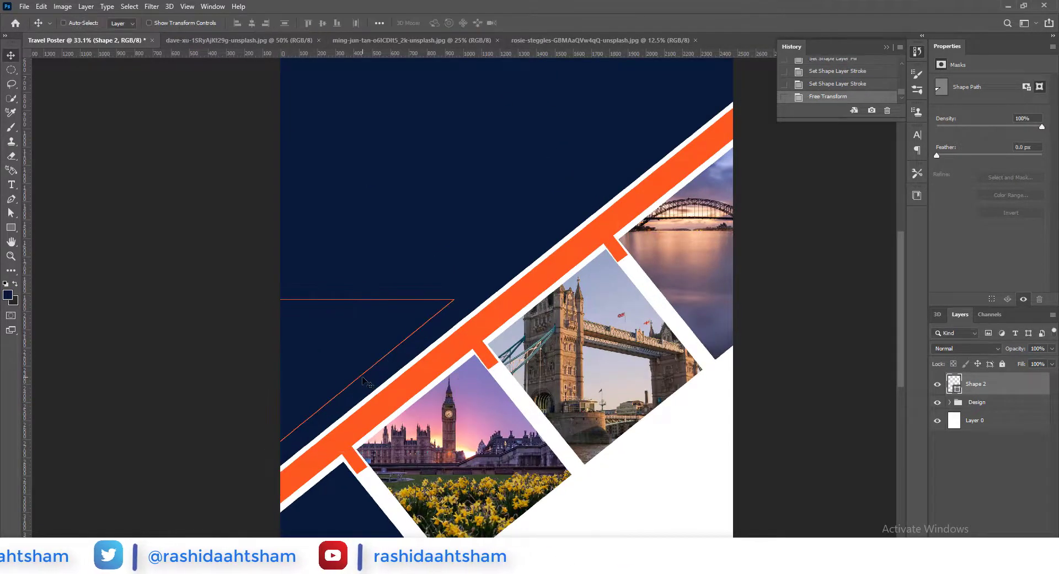
left_click_drag(365, 376, 365, 384)
scroll(408, 354, "down", 2, "alt")
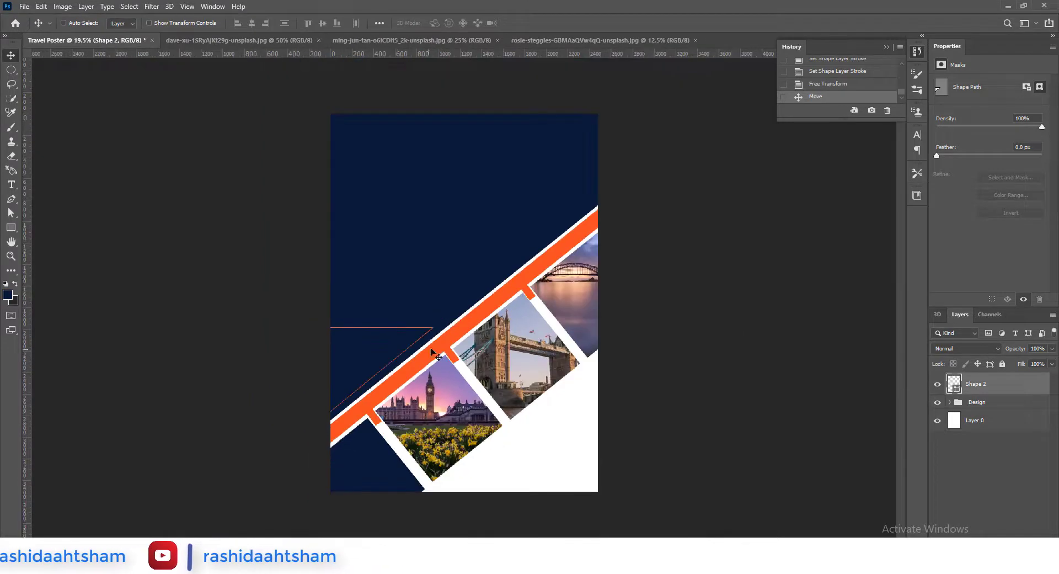
Duplicate the triangle toward the lower right and flip the copy to face the opposite way.
left_click_drag(570, 447, 606, 468)
key("ctrl+t")
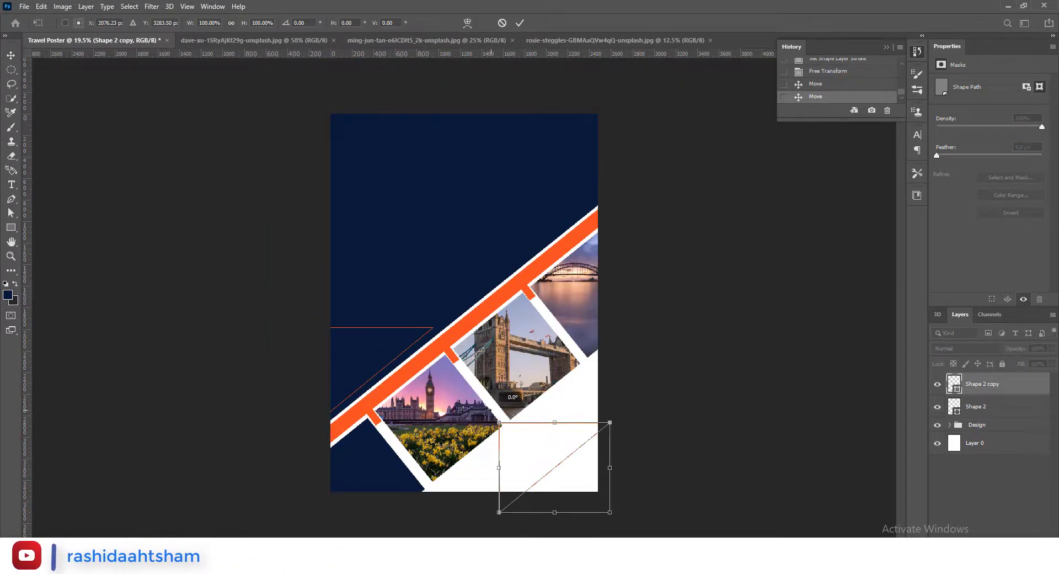
left_click_drag(490, 414, 636, 488)
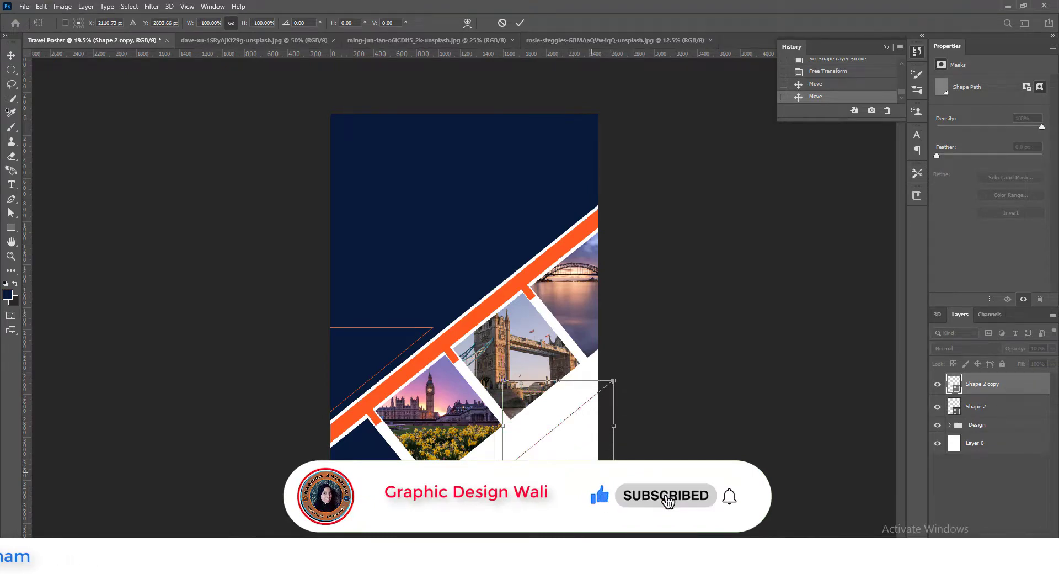
scroll(550, 395, "up", 2, "alt")
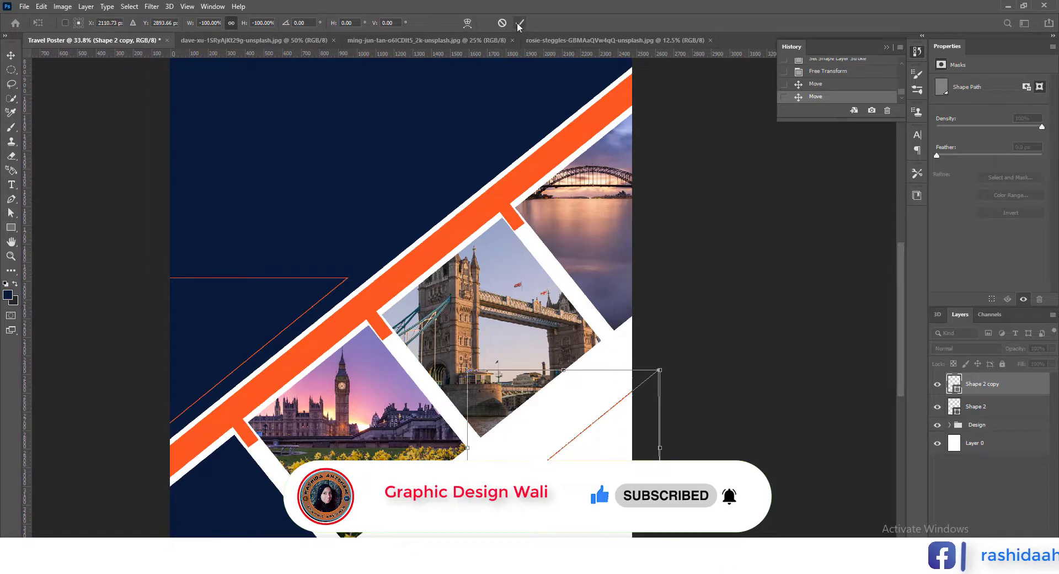
scroll(605, 390, "down", 3, "alt")
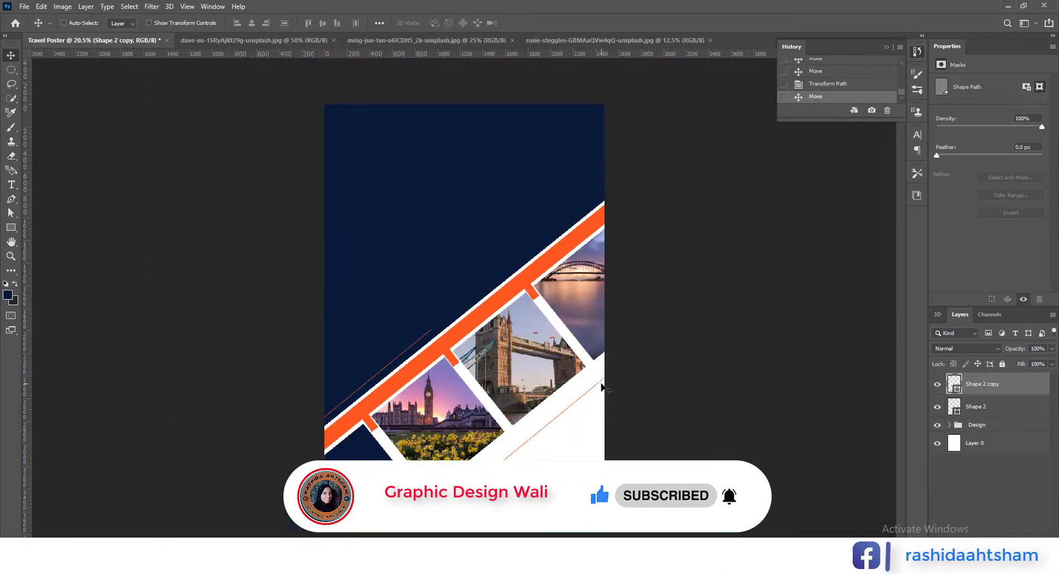
scroll(467, 308, "up", 1, "alt")
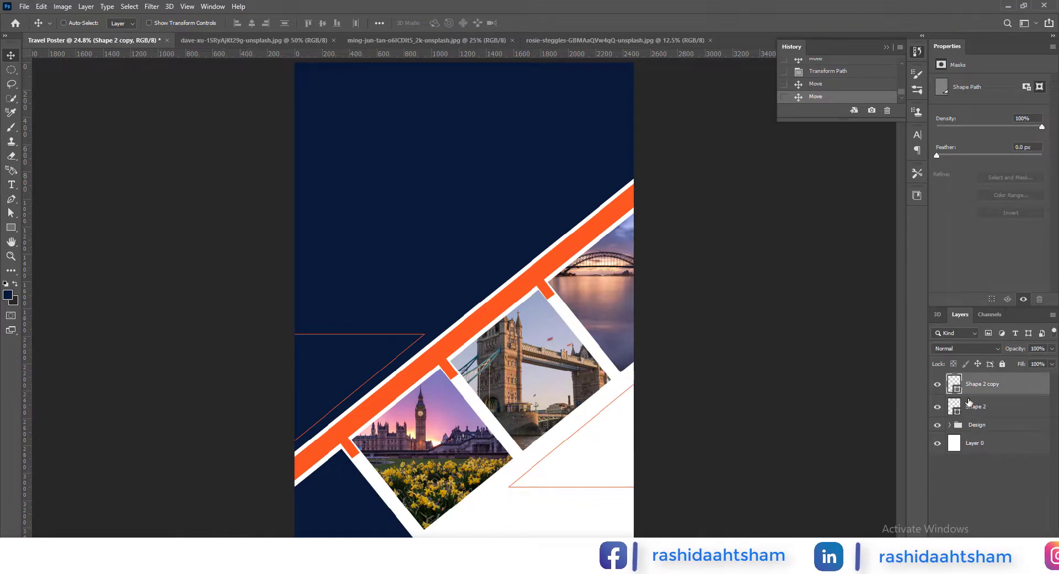
left_click(969, 406)
scroll(442, 303, "down", 2, "alt")
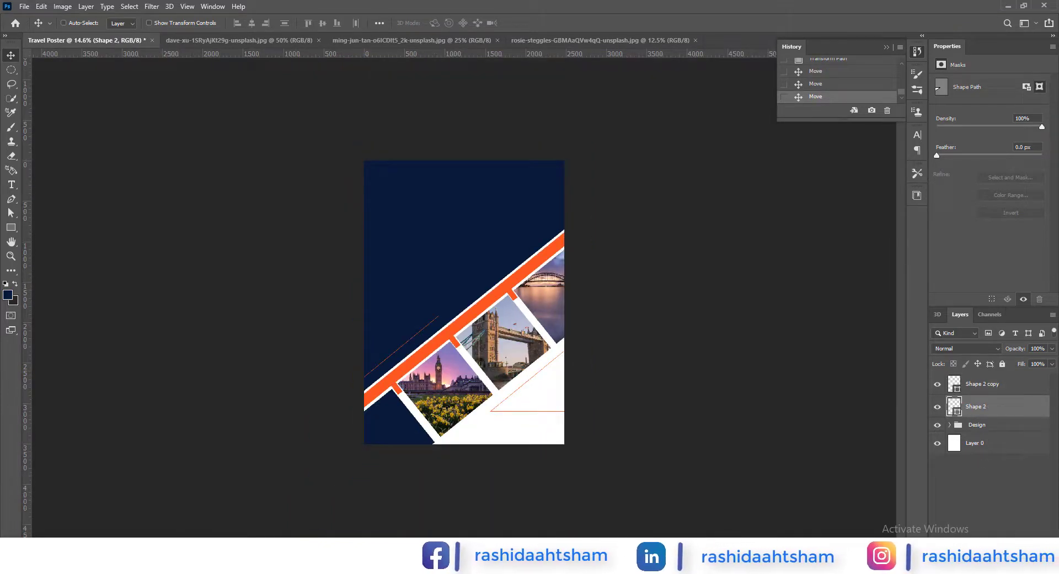
Put both triangles into the Design group and type 'Travel' near the poster's top-left.
key("ctrl+shift+alt+n")
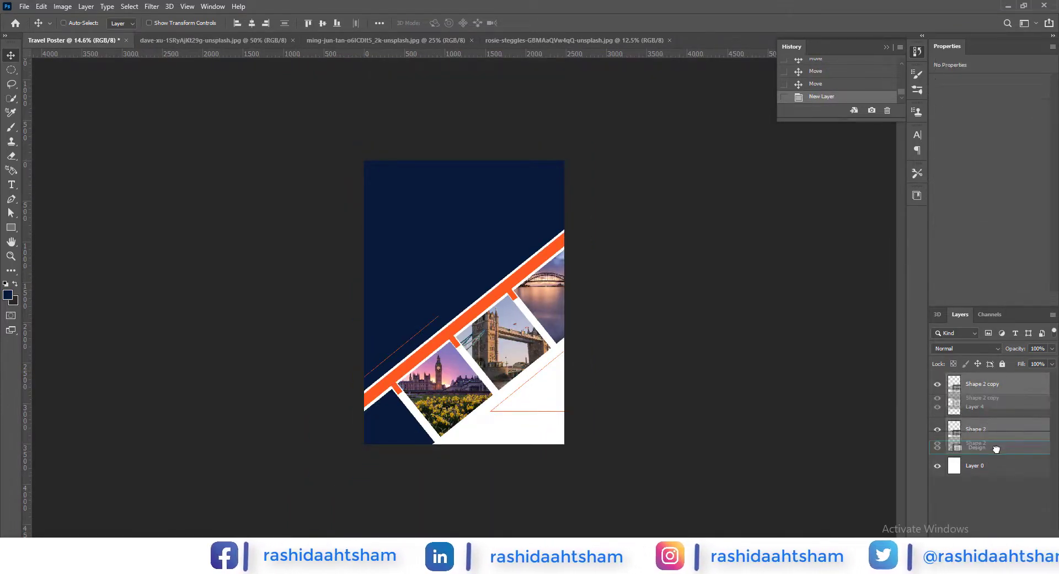
left_click_drag(995, 447, 993, 383)
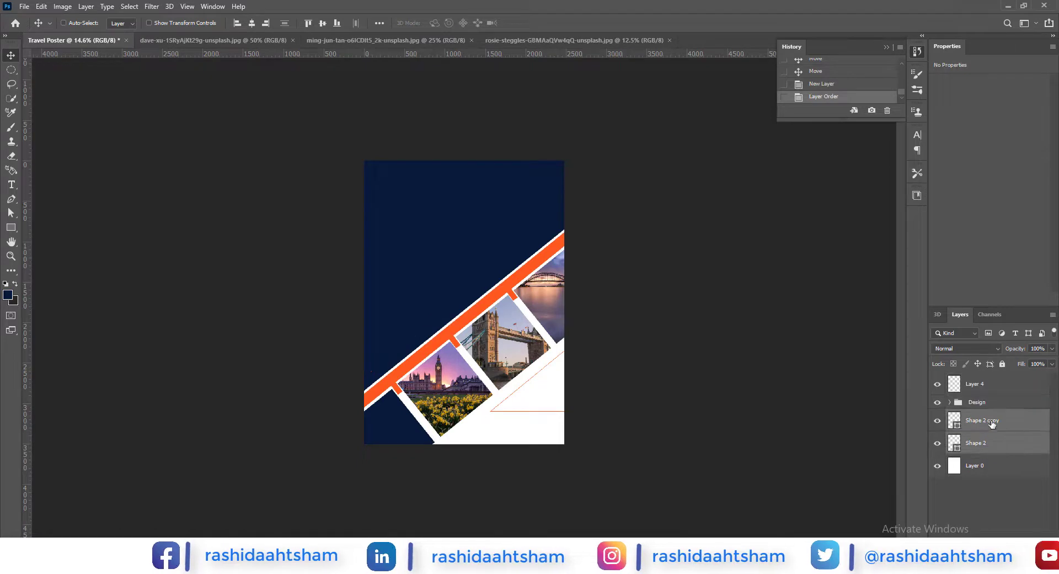
left_click(11, 184)
left_click(392, 206)
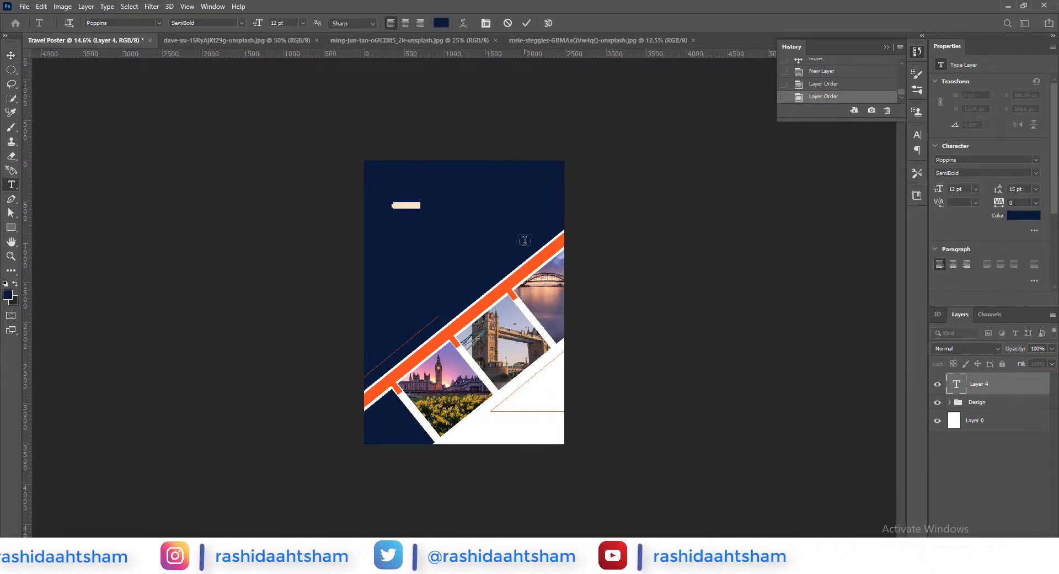
type("Travel")
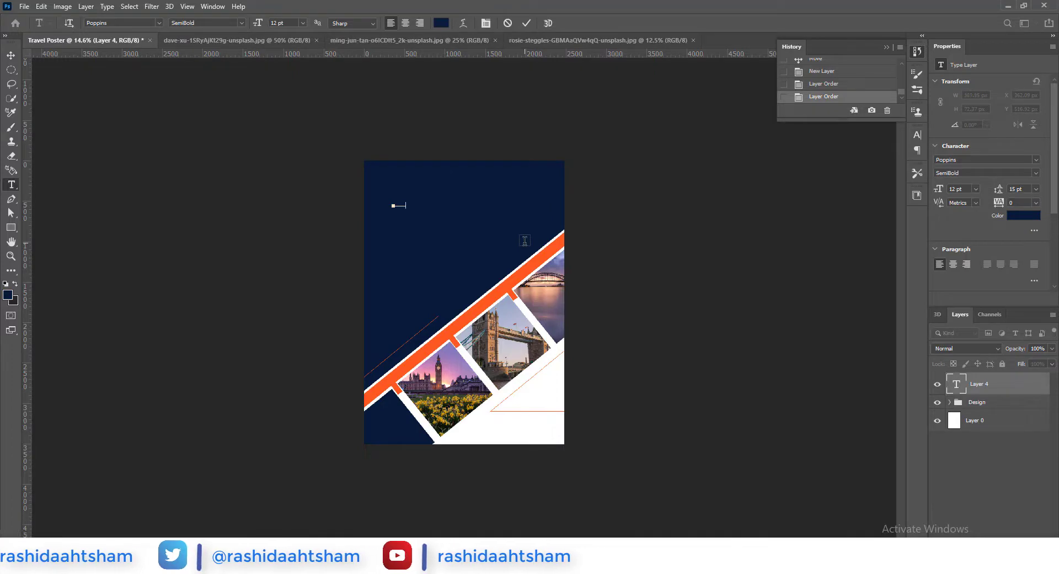
Set the Travel title in the Great Vibes font at 132 pt.
key("ctrl+a")
left_click(302, 23)
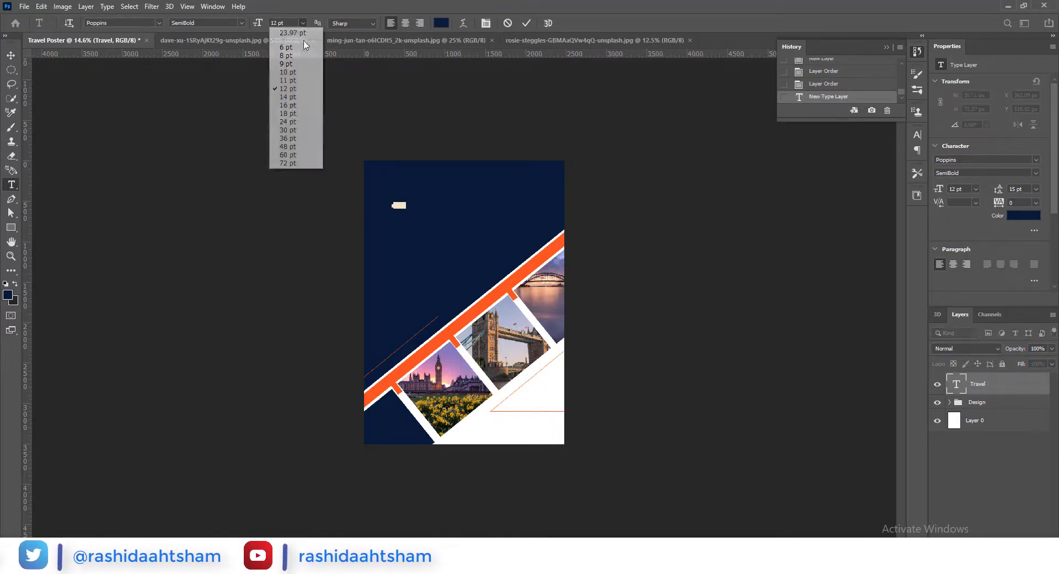
left_click(309, 138)
left_click(124, 21)
type("gri")
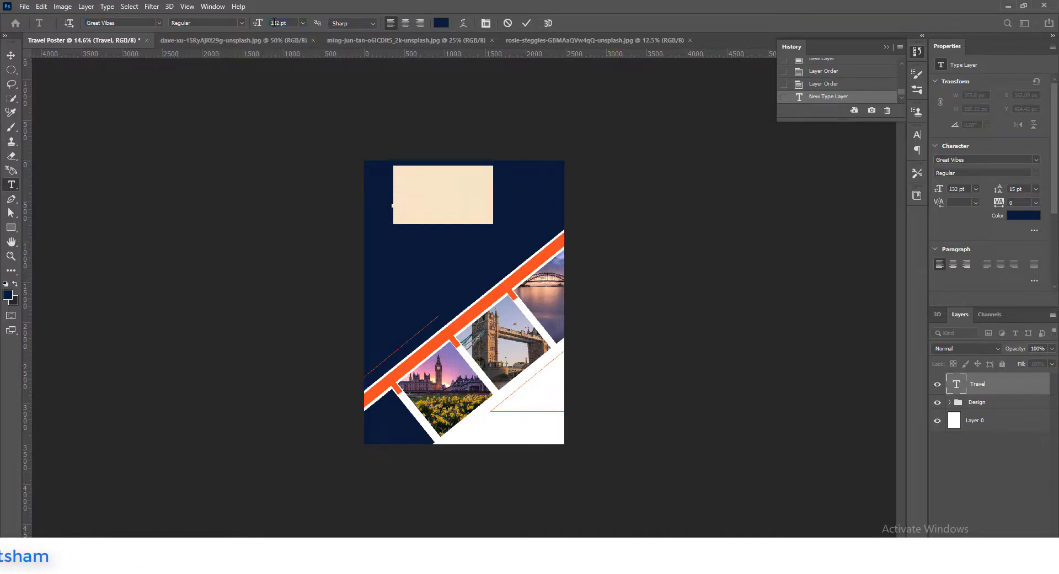
double_click(958, 385)
Colour the title #ff5722 orange and nudge it into place at the top.
left_click(441, 23)
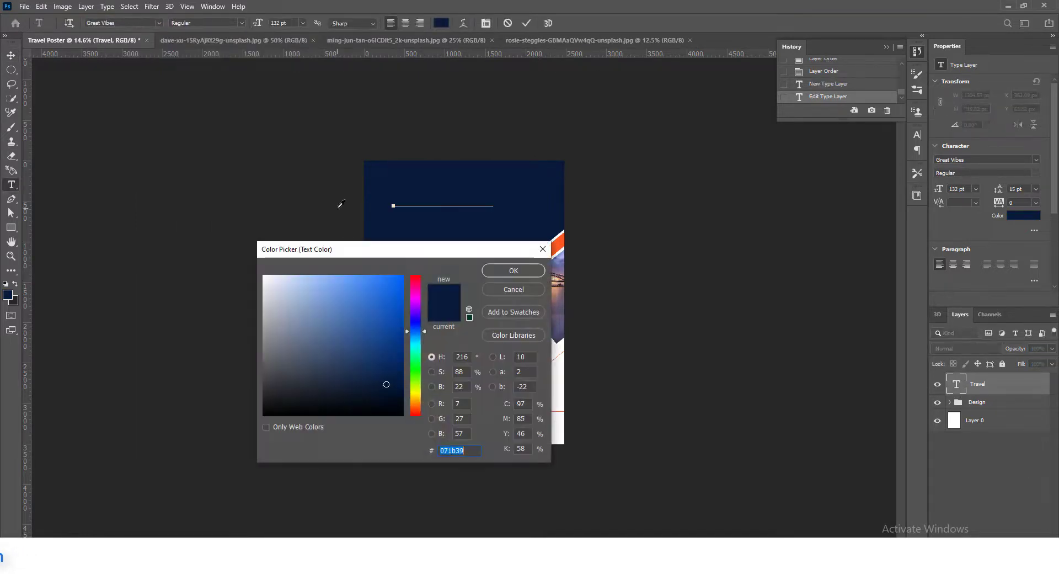
double_click(459, 451)
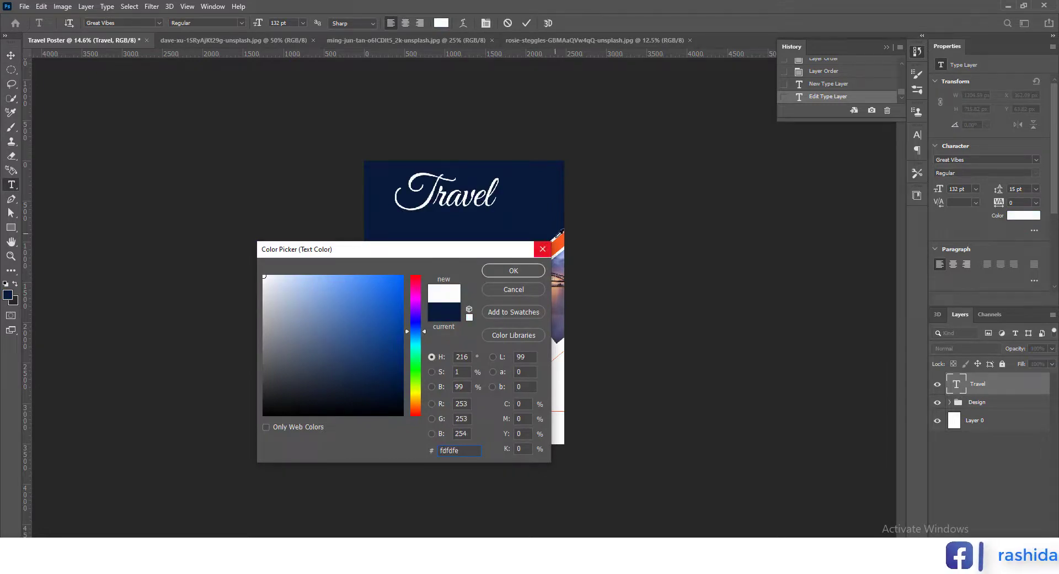
type("ff5722")
key("Return")
left_click(526, 22)
key("v")
key("ctrl+plus")
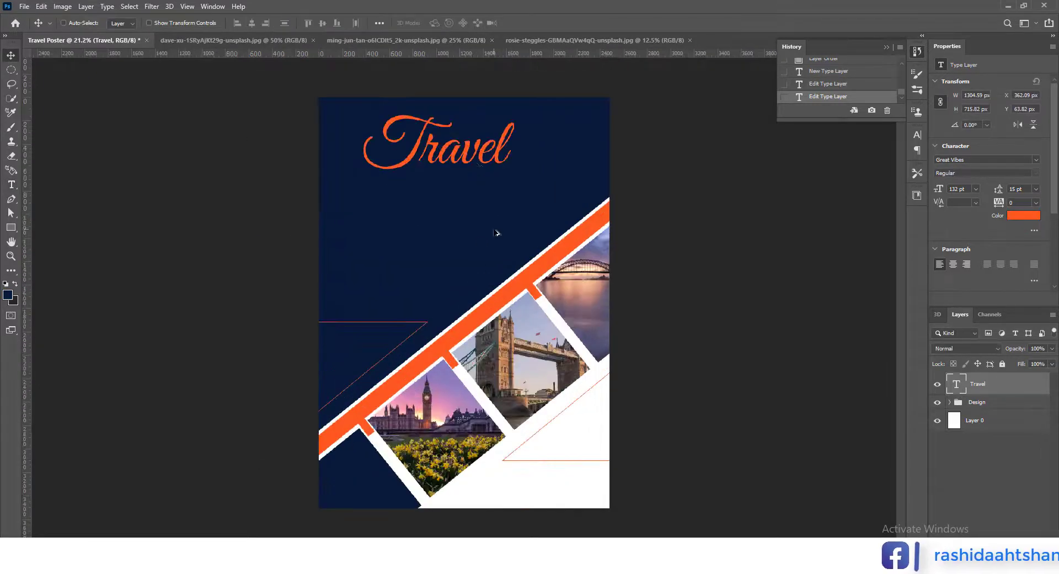
left_click_drag(453, 164, 452, 164)
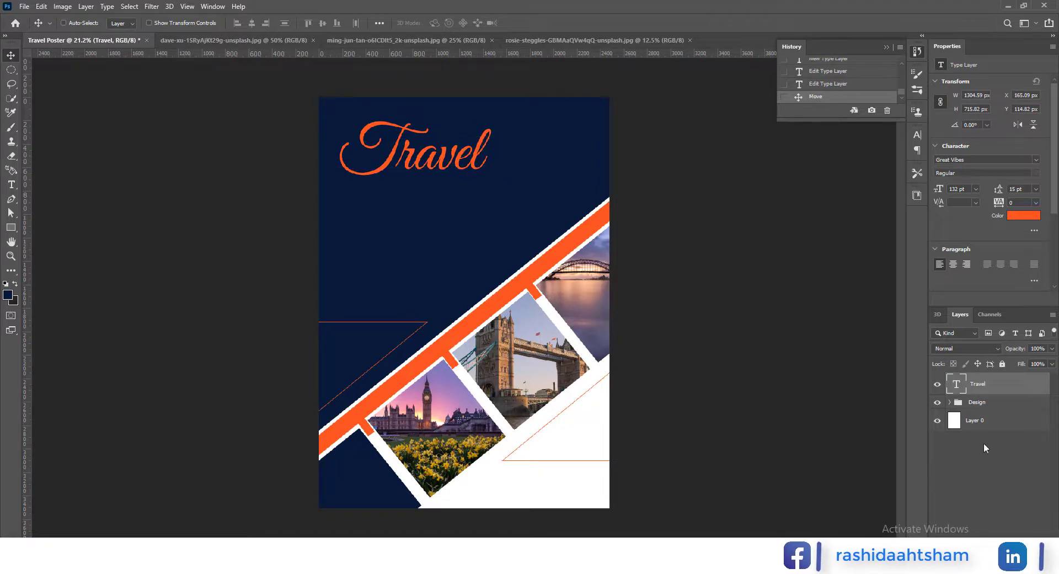
key("ctrl+shift+alt+n")
Type 'THE' in a new text box below the Travel title.
key("t")
left_click(339, 166)
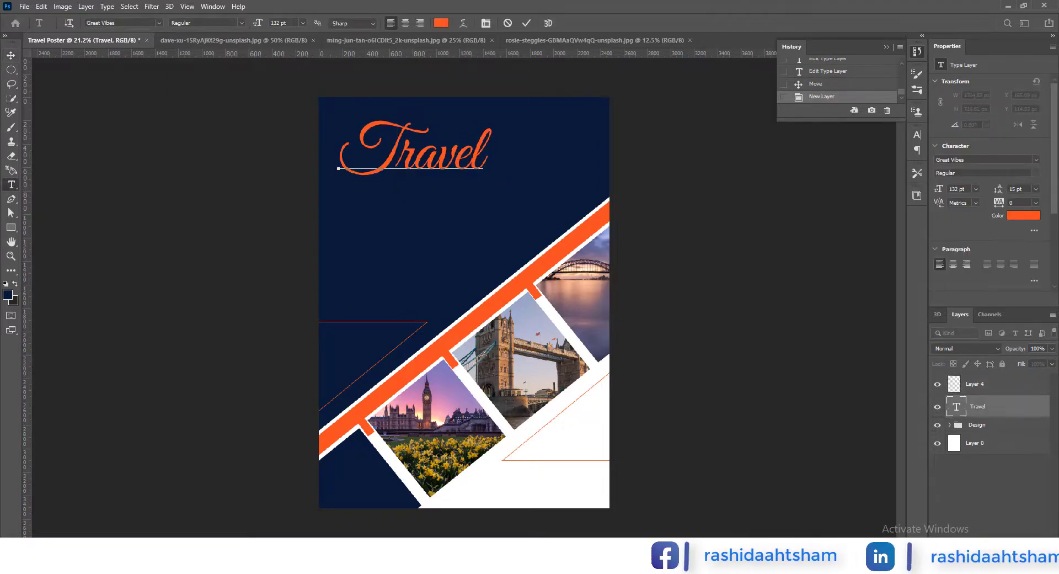
left_click(527, 22)
left_click(388, 265)
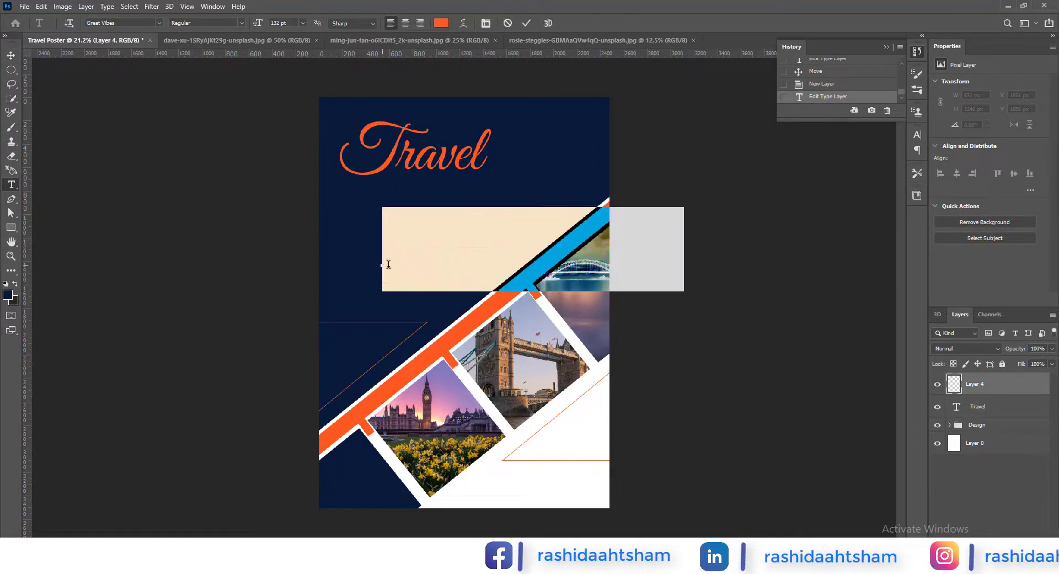
type("THE")
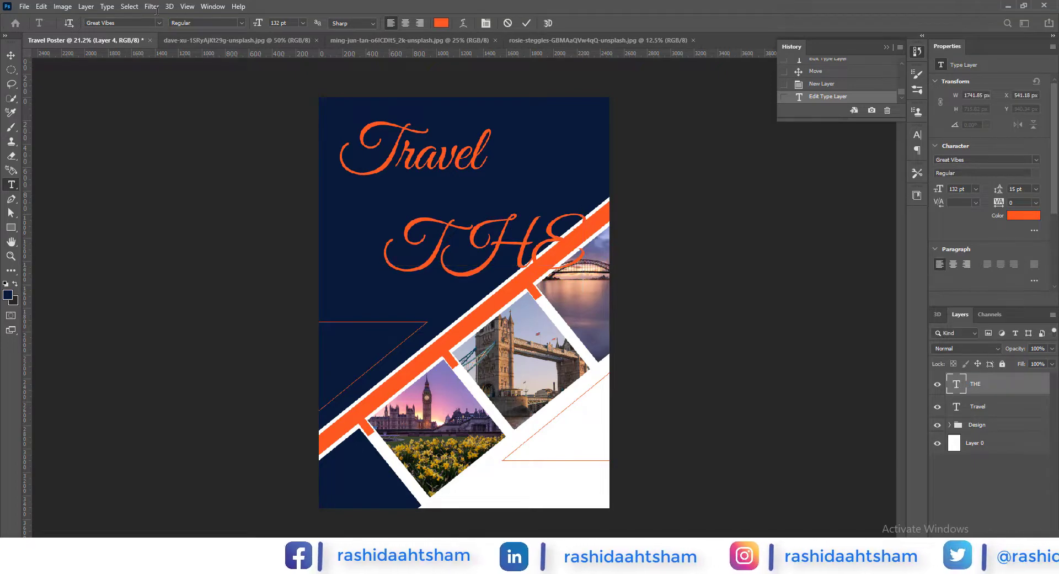
Set THE in Poppins Light at 32 pt.
key("ctrl+a")
left_click(125, 21)
type("Poppins")
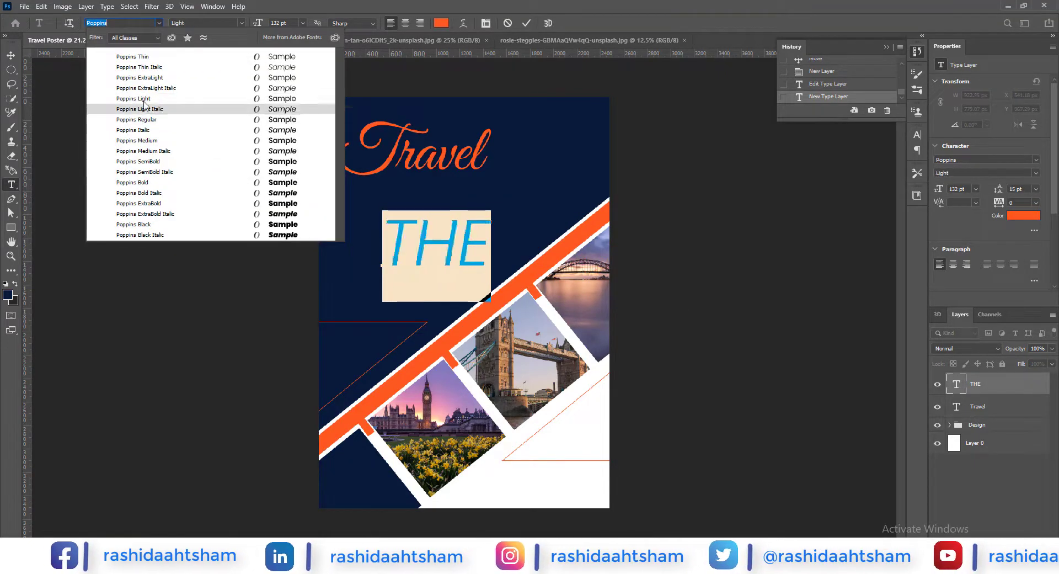
left_click(144, 100)
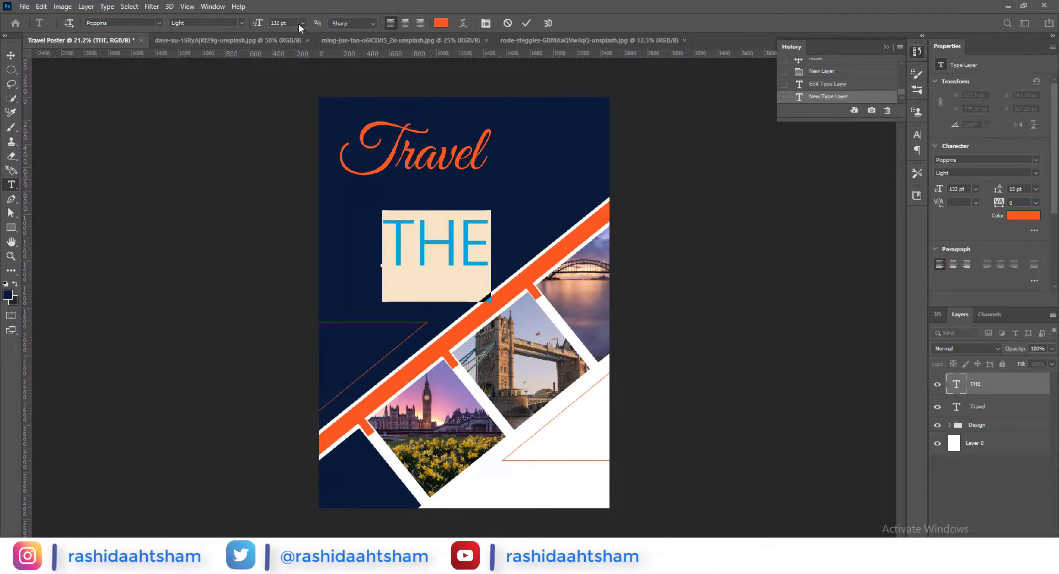
left_click(261, 24)
type("32")
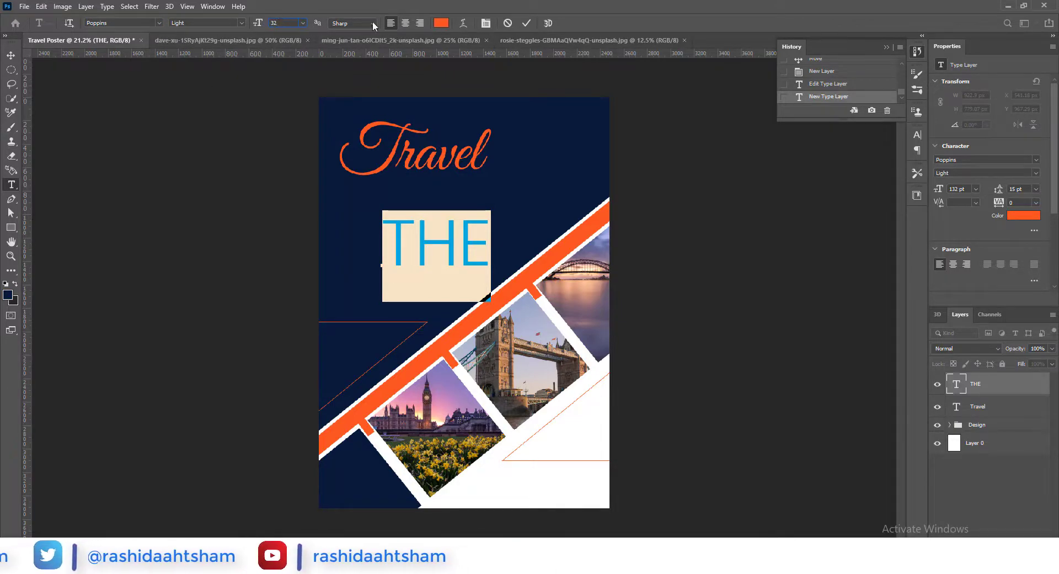
left_click(526, 23)
Make the subtitle white and add a bold 'WORLD' after THE.
left_click(7, 61)
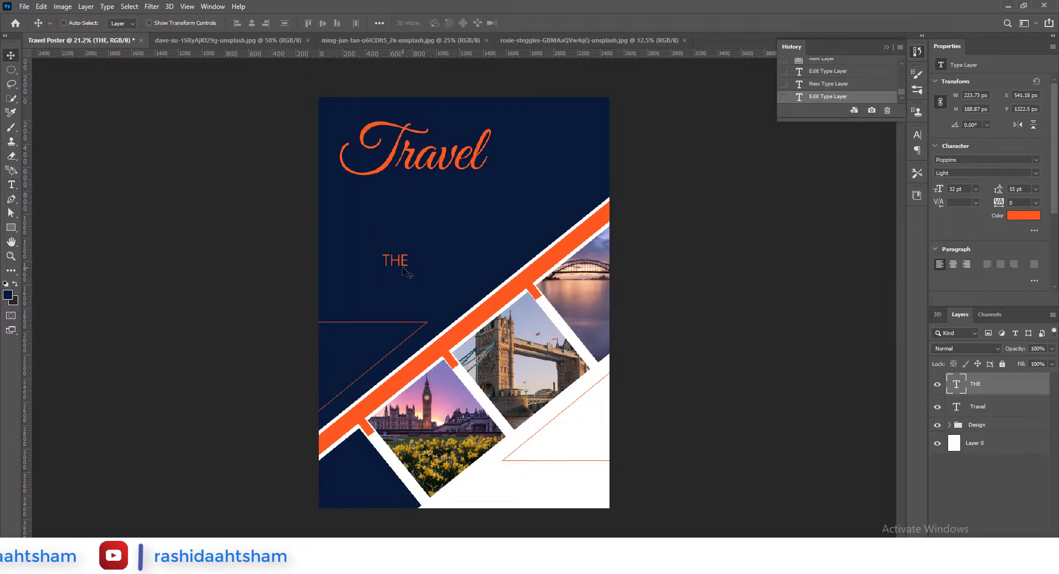
left_click(441, 23)
left_click_drag(287, 298, 257, 268)
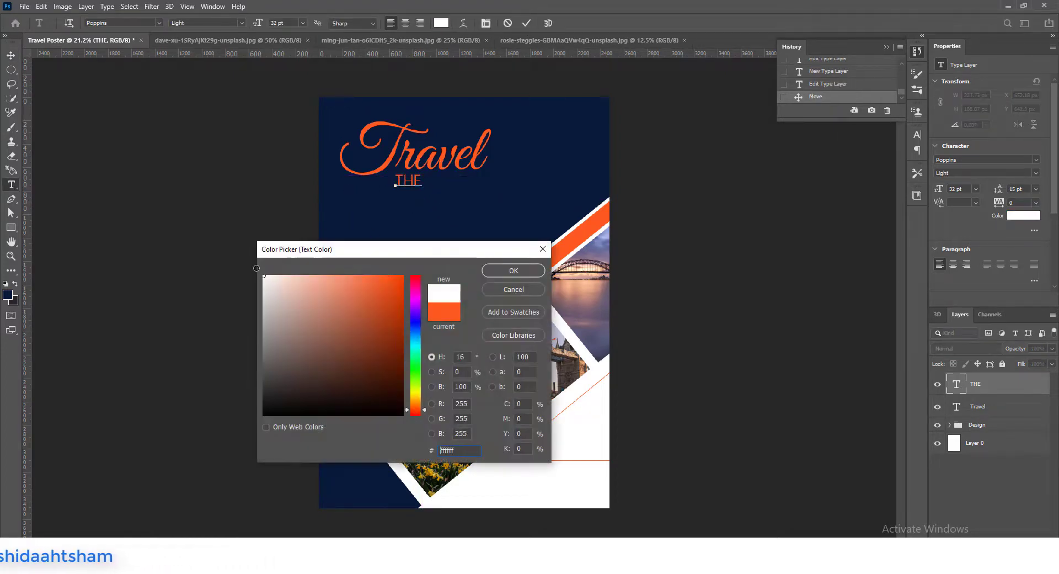
left_click(543, 271)
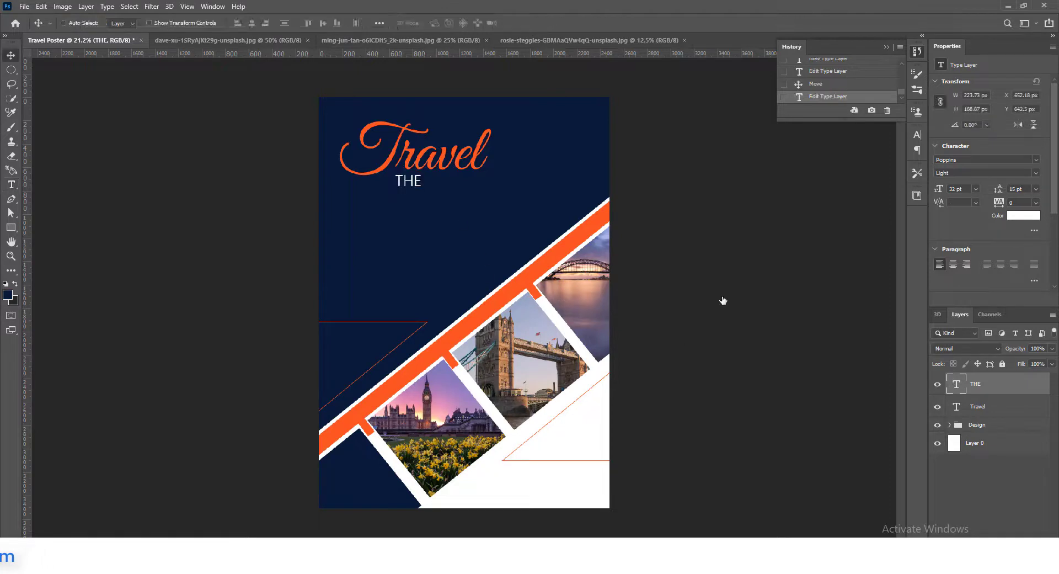
type("WORLD")
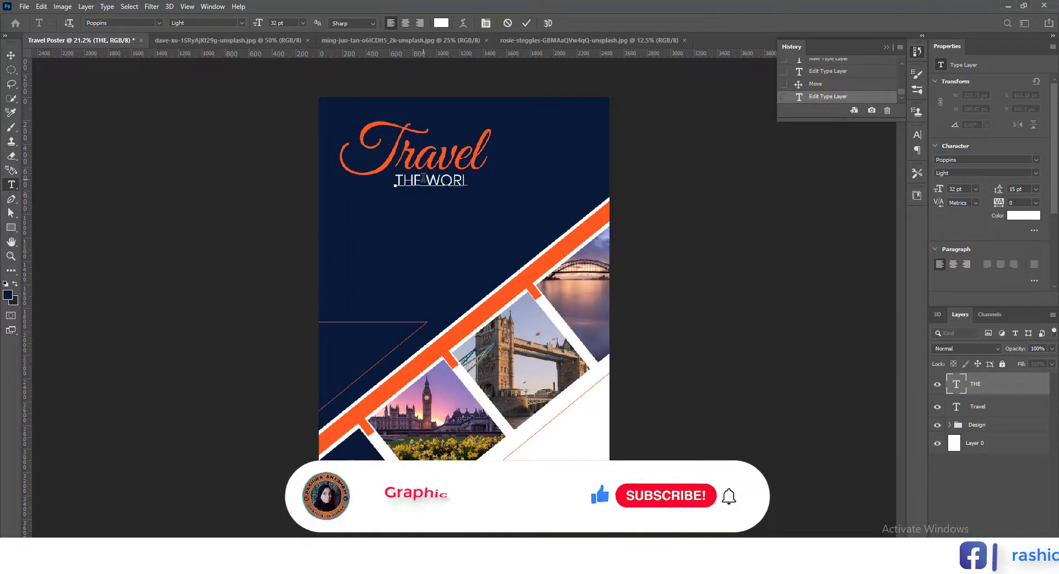
left_click(242, 24)
left_click(193, 113)
key("ctrl+Return")
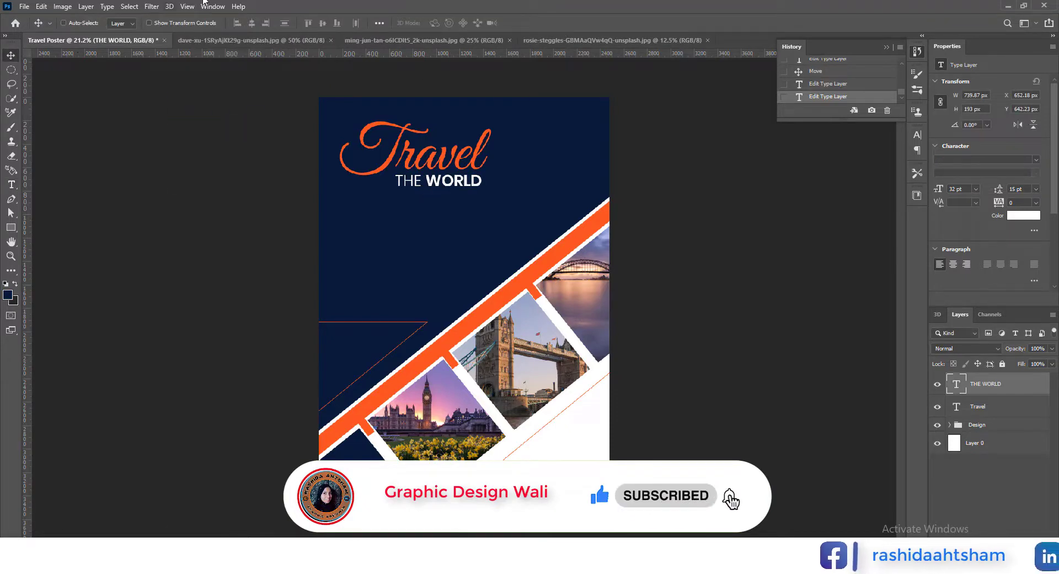
Type 'PACKAGE' and 'STARTS' on two lines near the poster's lower left.
key("ctrl+shift+alt+n")
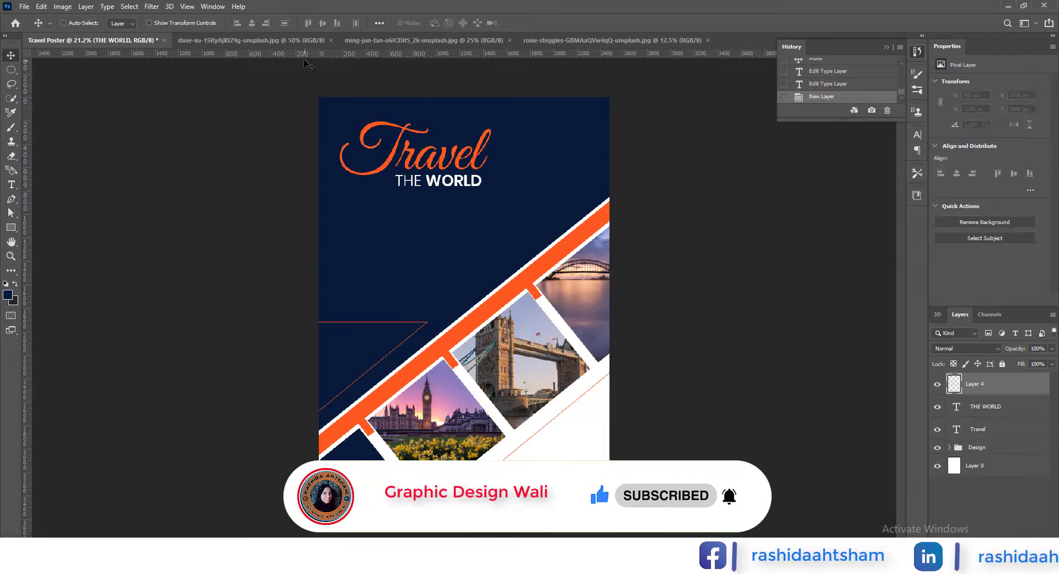
key("t")
left_click(359, 513)
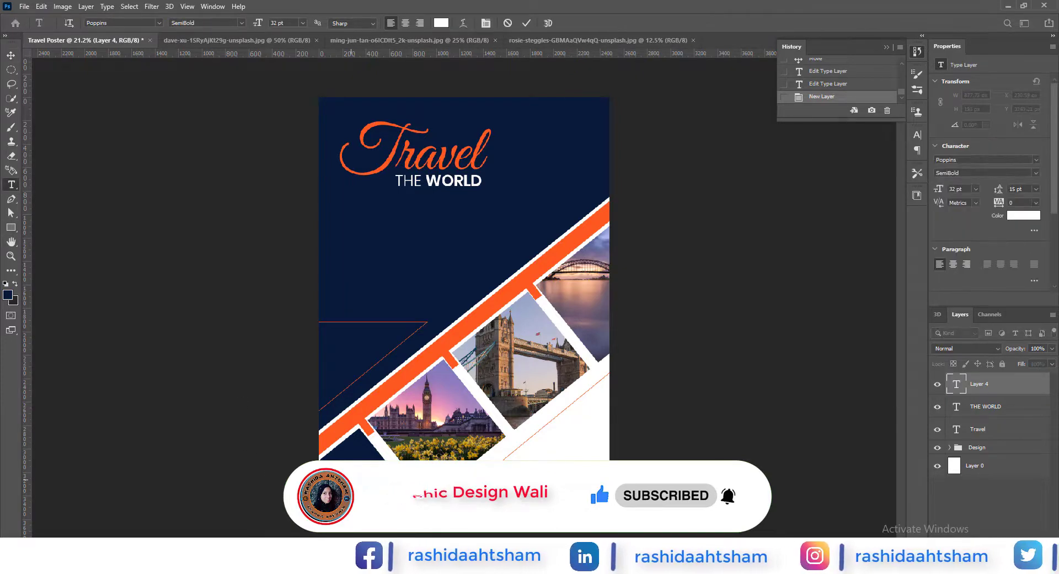
type("PACKAGE")
key("Return")
type("STARTS")
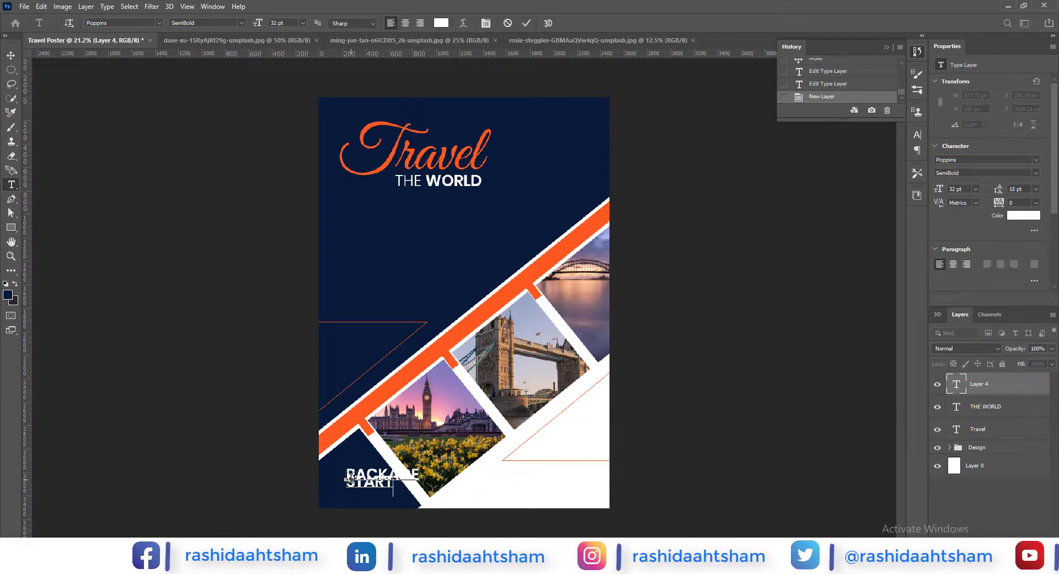
Set the PACKAGE STARTS text to Poppins Regular at 18 pt.
left_click(958, 388)
double_click(957, 389)
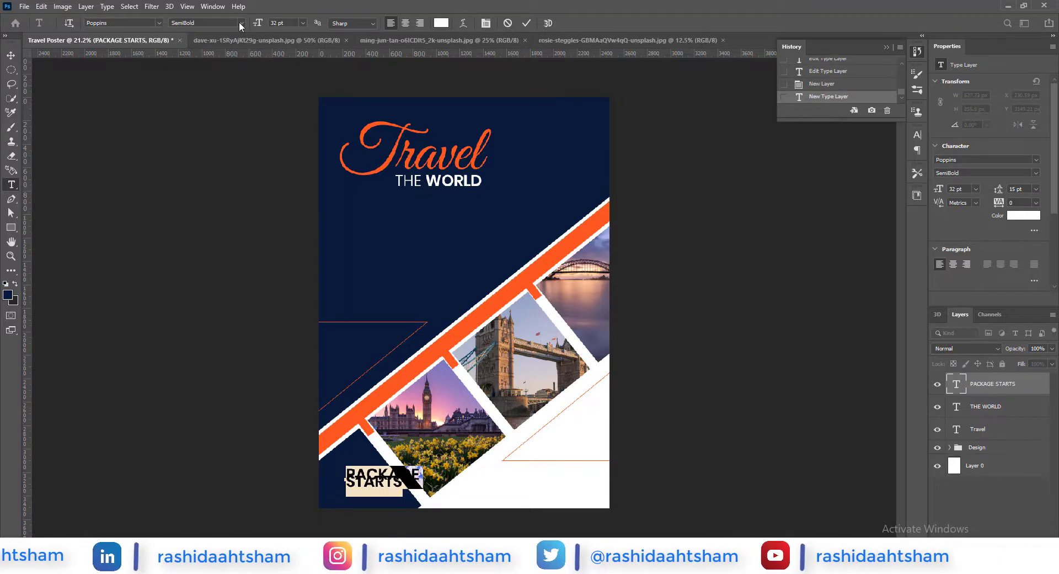
left_click(240, 21)
left_click(187, 83)
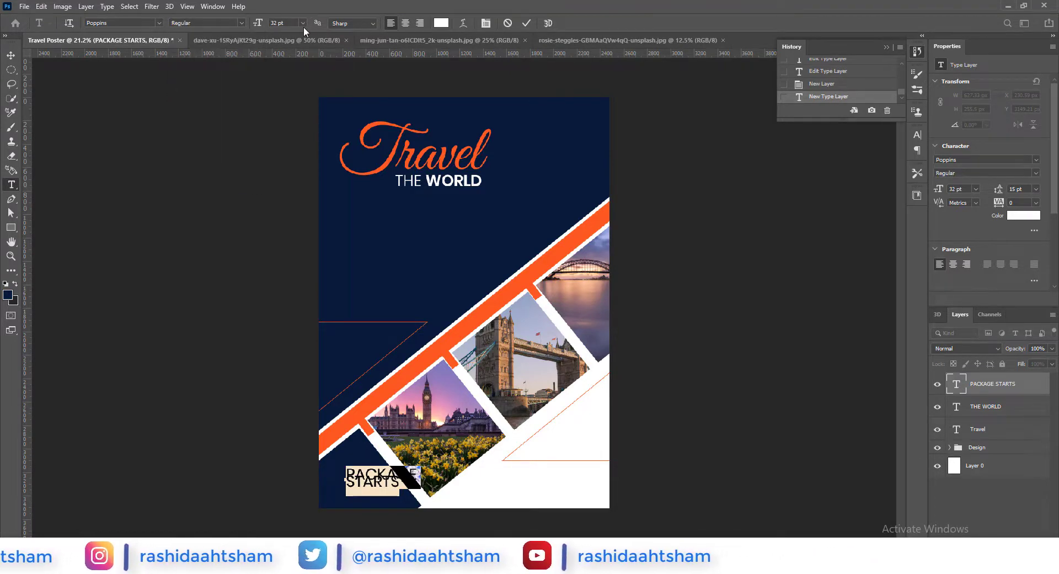
left_click(303, 25)
left_click(287, 113)
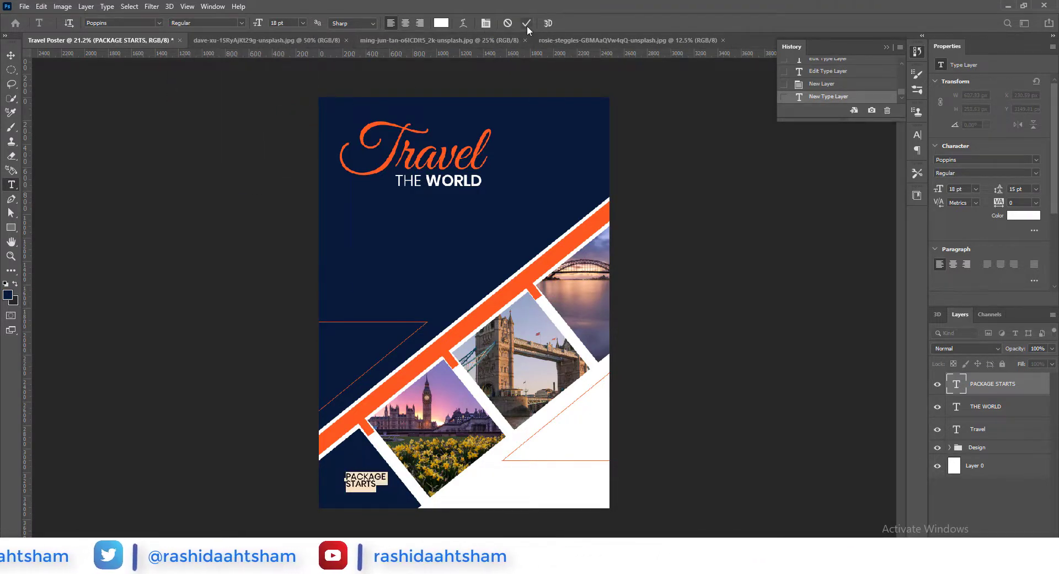
left_click(526, 22)
Move PACKAGE STARTS up-left into the navy corner and add an empty layer.
key("v")
scroll(453, 443, "up", 3)
left_click_drag(453, 442, 361, 423)
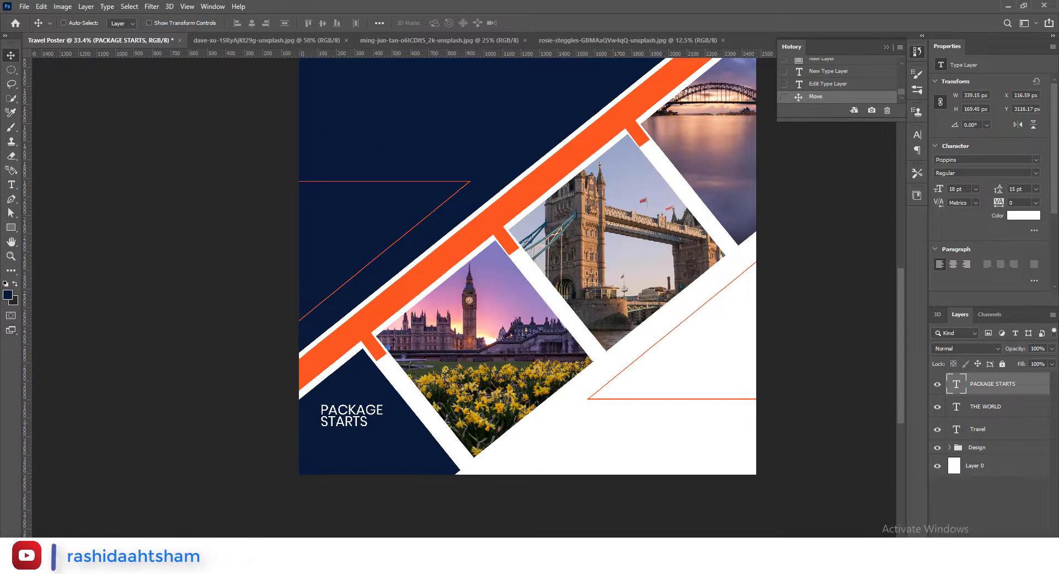
key("ctrl+shift+alt+n")
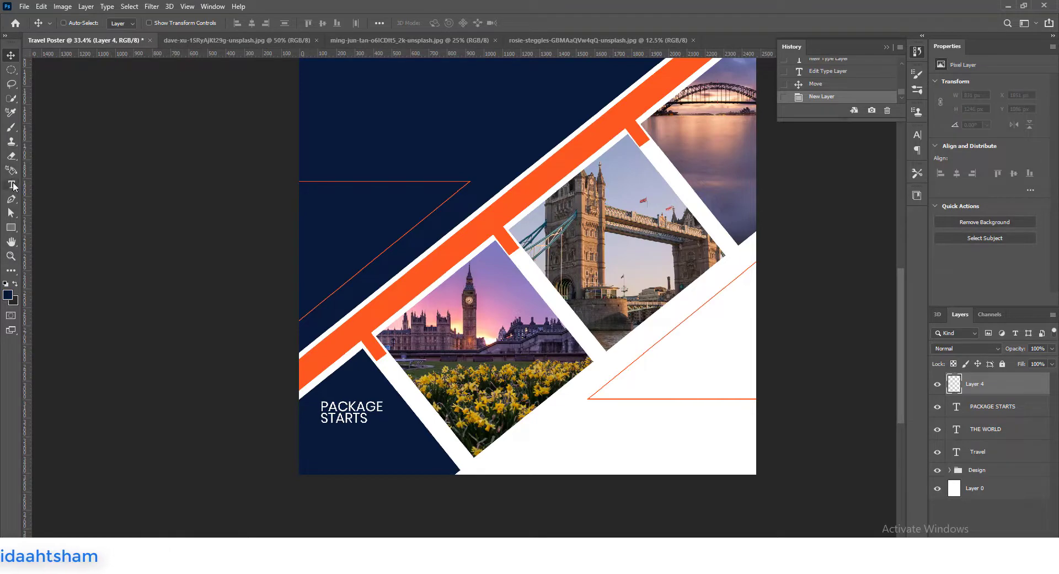
Add a bold 30 pt '$ 790' price below PACKAGE STARTS and select both text layers.
left_click(364, 457)
type("$ 790")
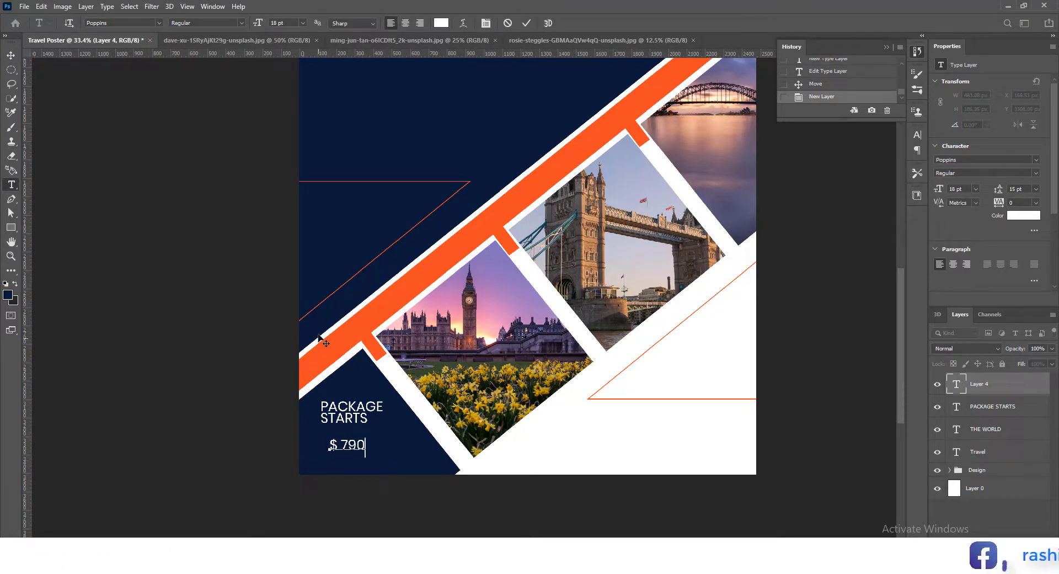
left_click(241, 23)
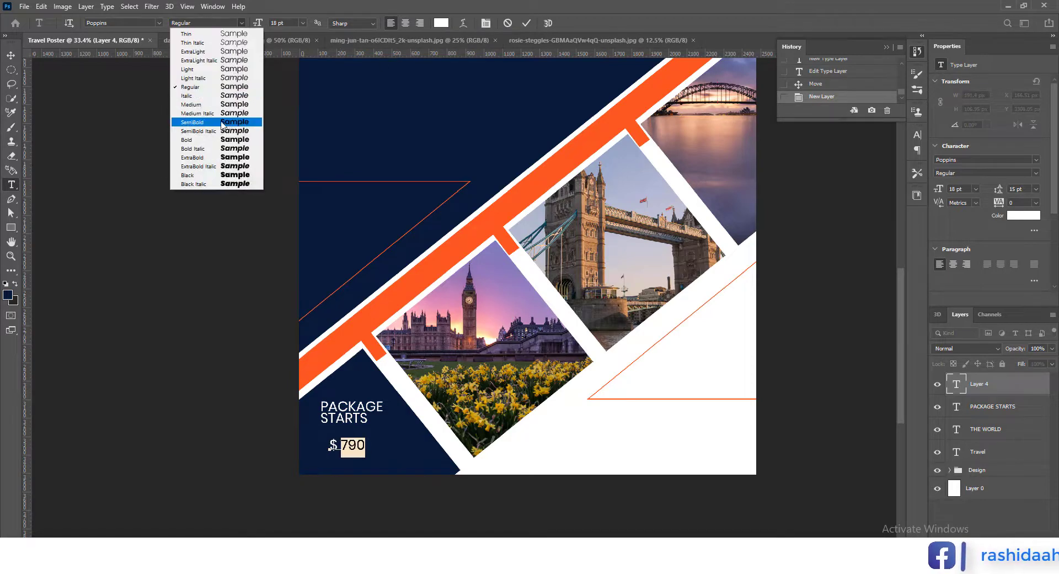
left_click(193, 139)
left_click(303, 23)
left_click(288, 138)
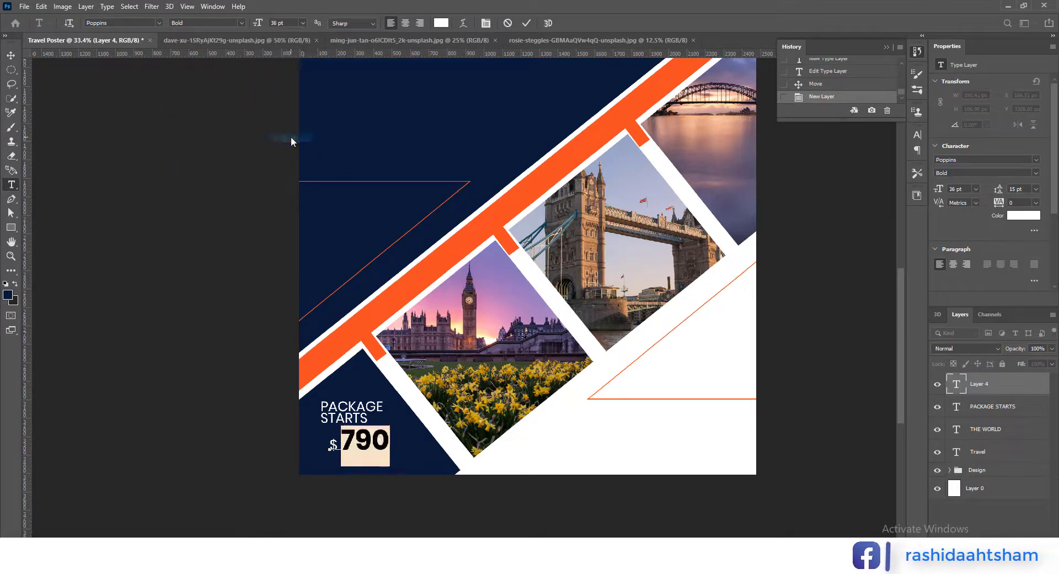
left_click(302, 22)
left_click(288, 129)
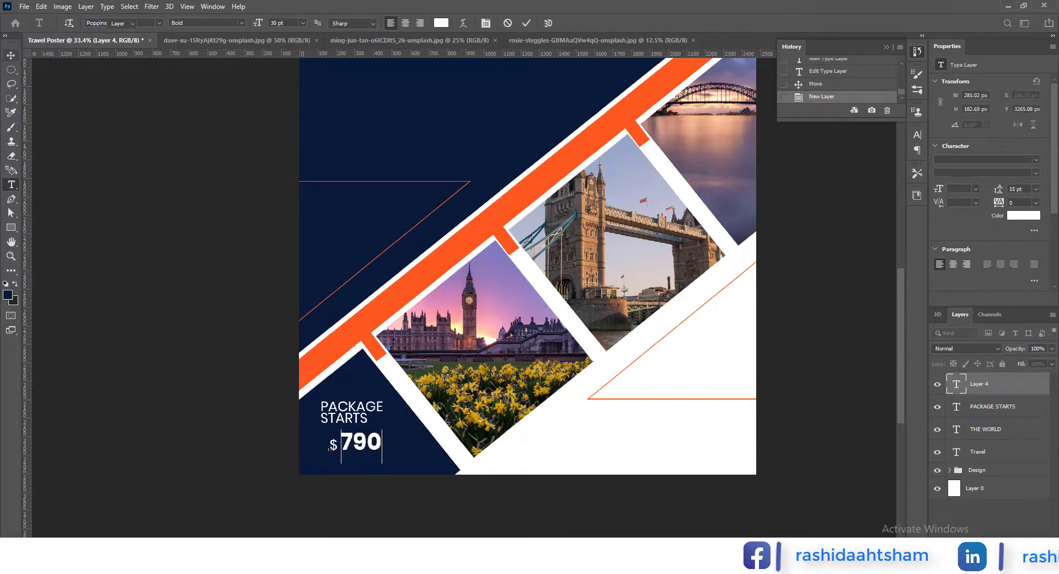
key("ctrl+Return")
key("v")
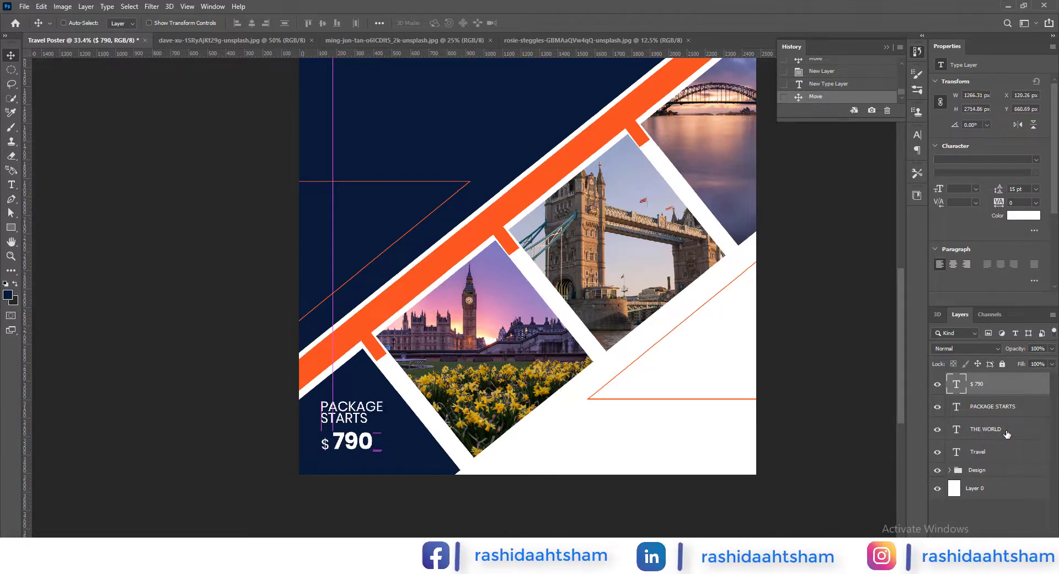
left_click(1015, 407, "shift")
Align the two texts' left edges and nudge PACKAGE STARTS slightly down.
left_click(240, 24)
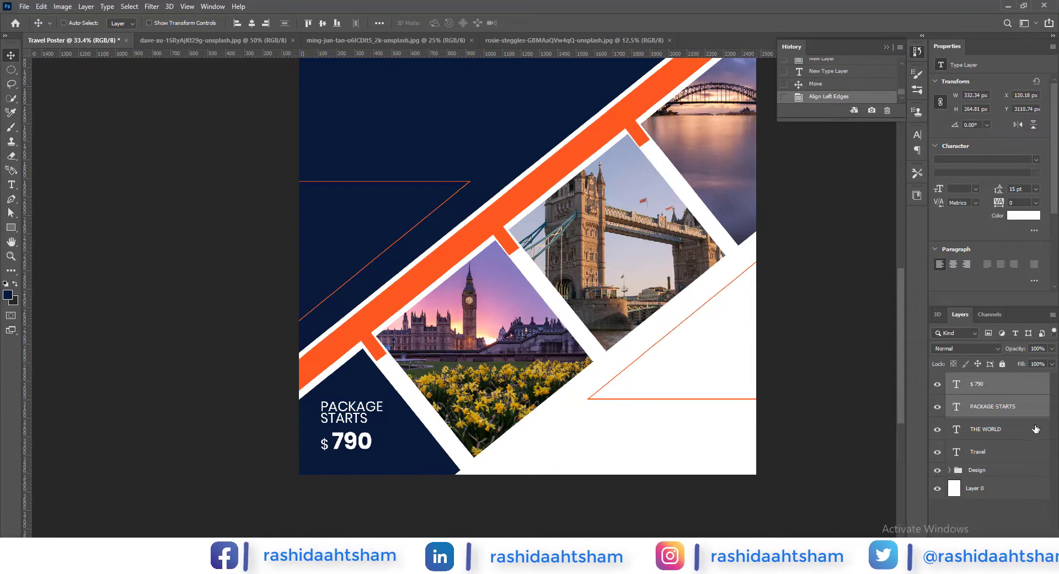
left_click(1001, 403)
key("Down")
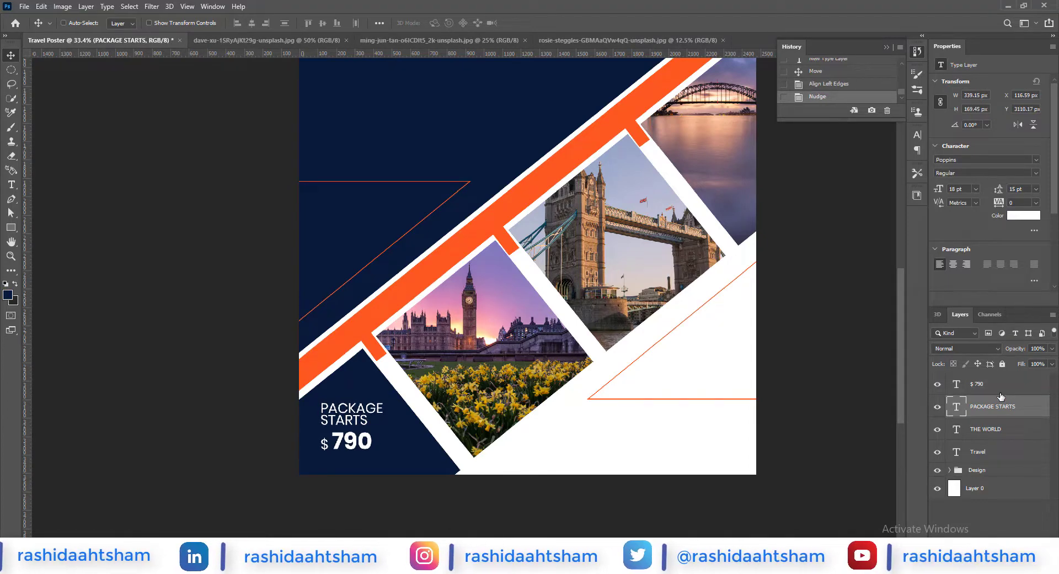
Group the four text layers as 'Text' and bring up options for briefing.png in Explorer.
left_click(987, 384)
left_click(982, 451, "shift")
key("ctrl+g")
double_click(977, 379)
type("Text")
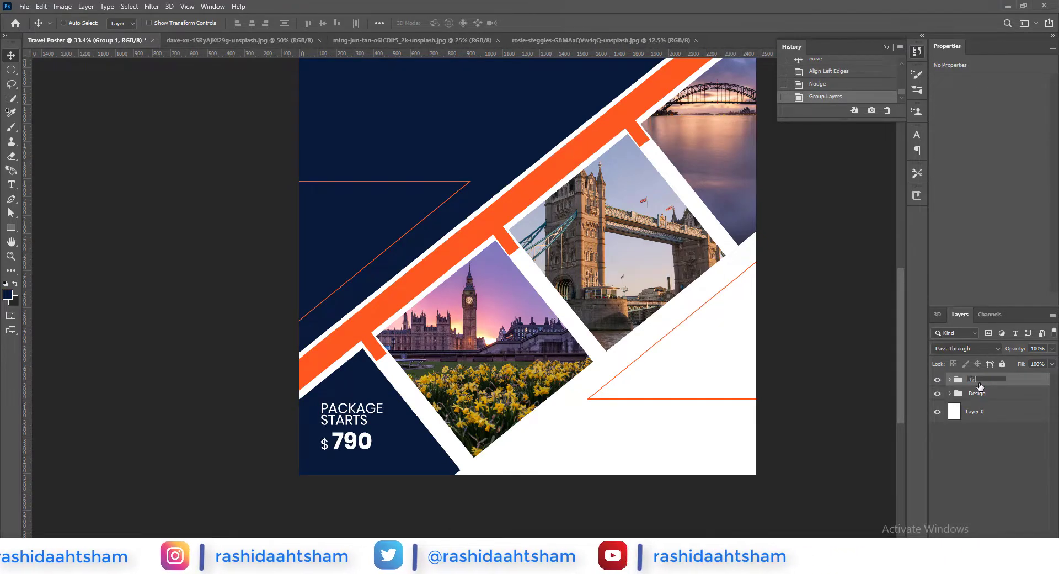
key("Return")
left_click(949, 379)
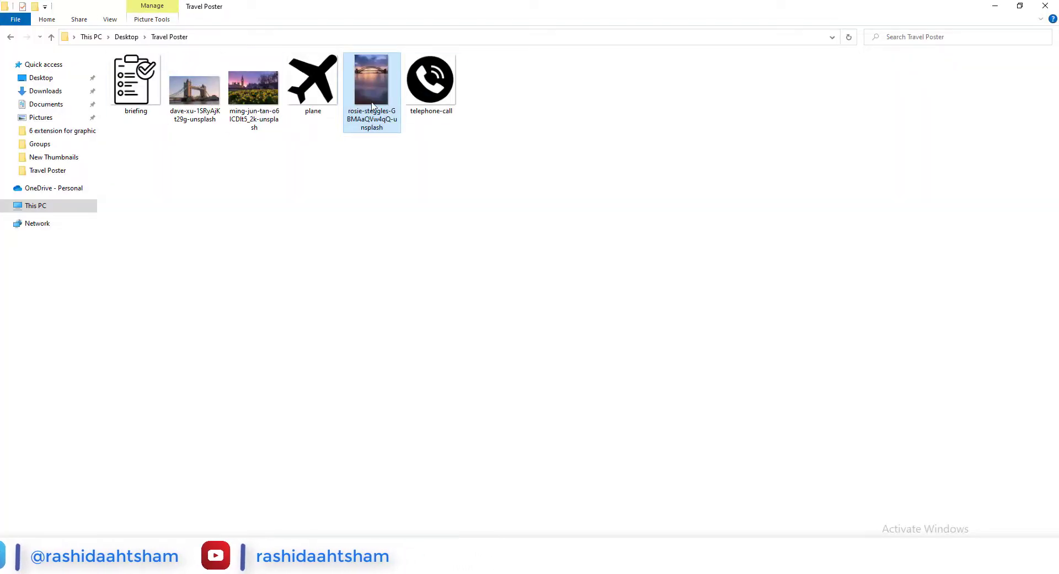
left_click(136, 83)
right_click(129, 101)
Copy the checklist icon from the briefing image into the Travel Poster and resize it.
left_click(310, 273)
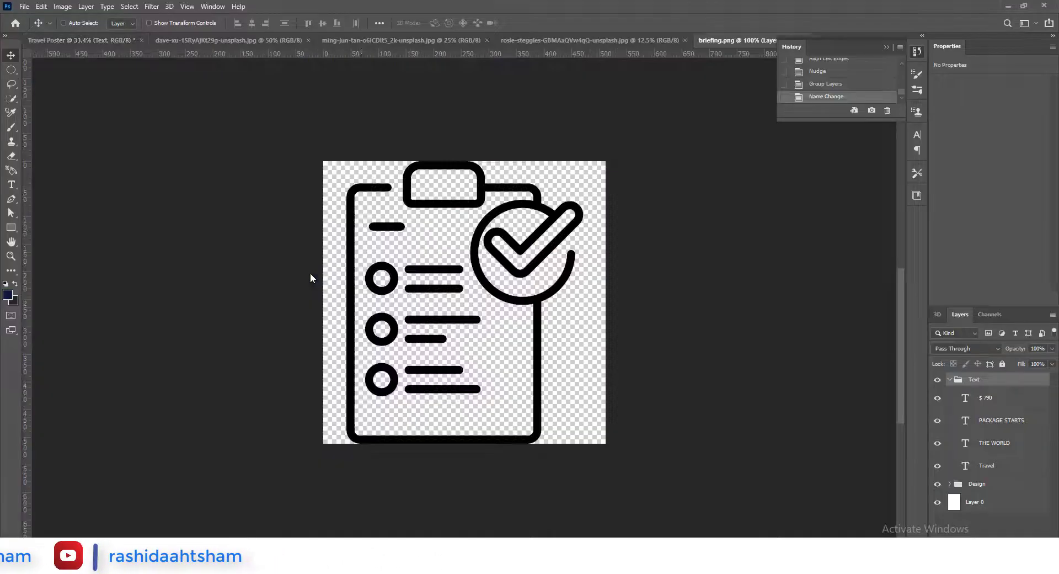
left_click_drag(310, 273, 415, 242)
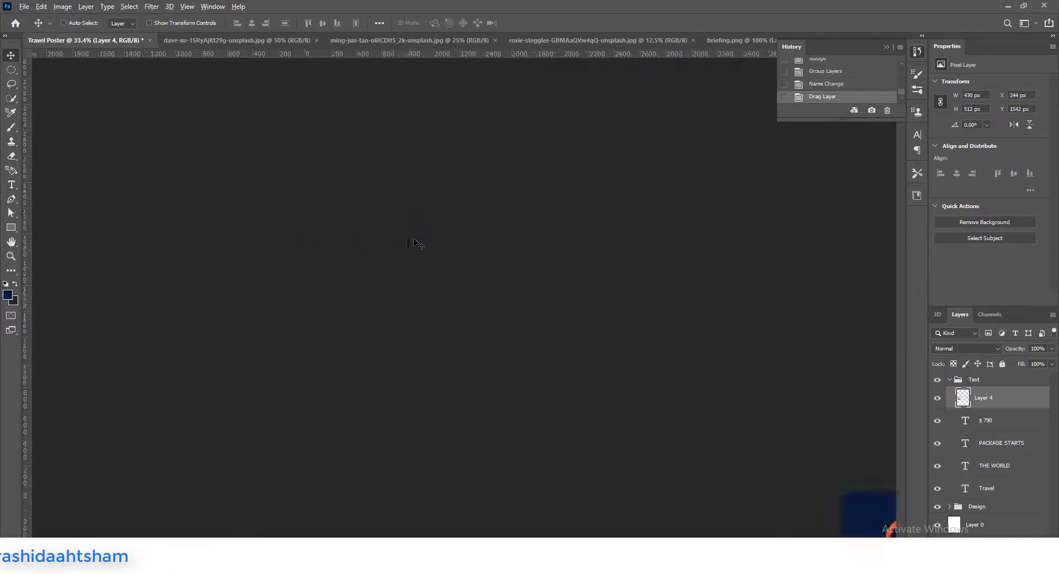
scroll(450, 331, "down", 3)
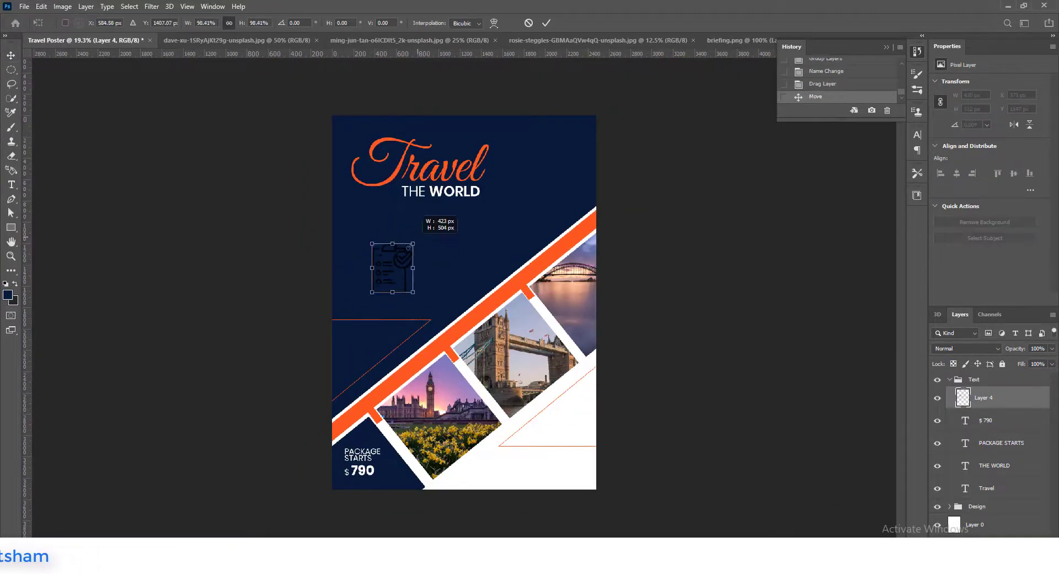
left_click(545, 24)
scroll(425, 289, "up", 2)
scroll(425, 289, "up", 1)
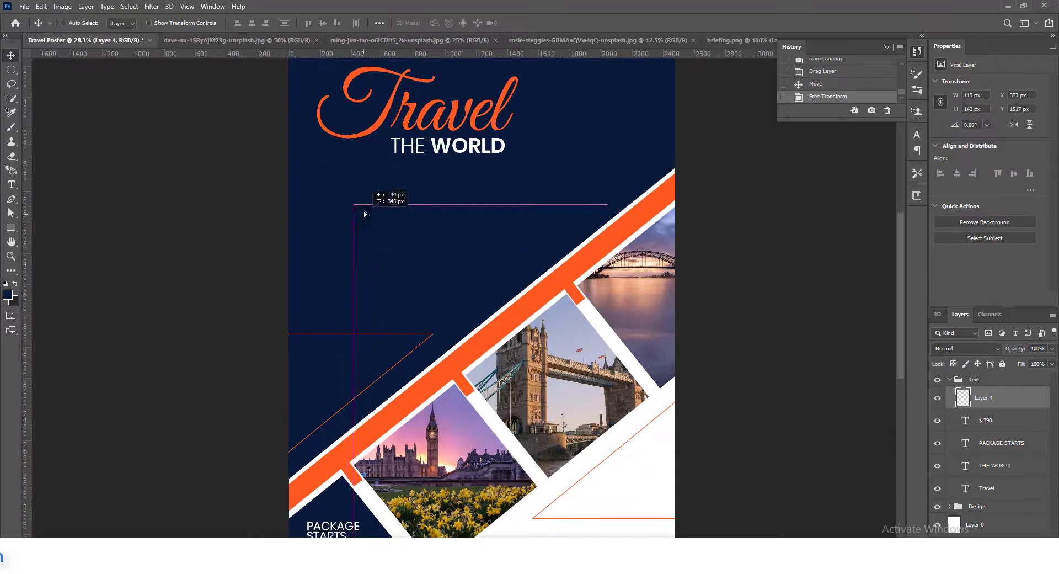
Colour the icon orange with a Color Overlay and move it below the title at left.
double_click(1027, 403)
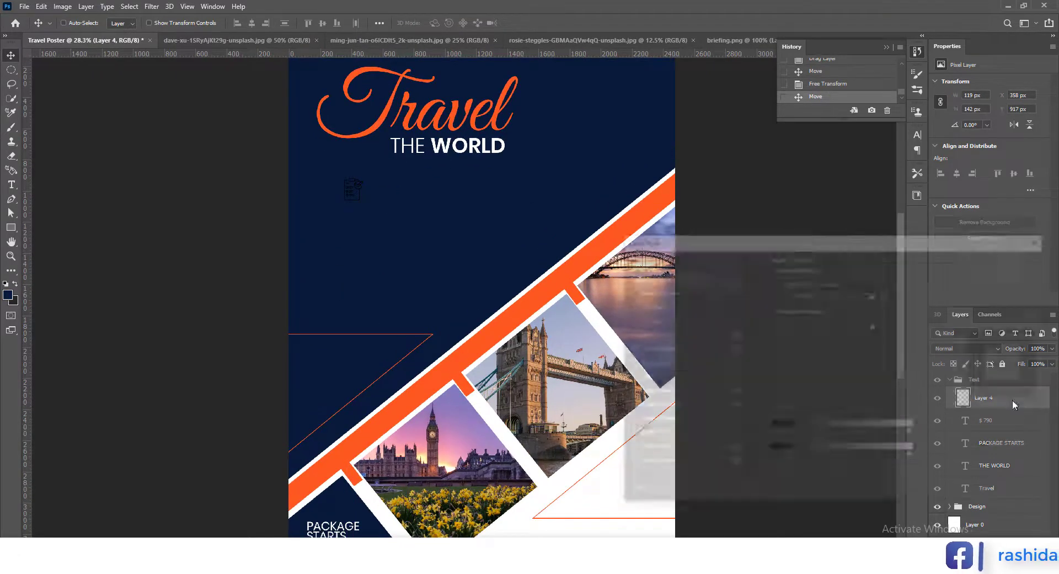
left_click(650, 391)
left_click(1008, 262)
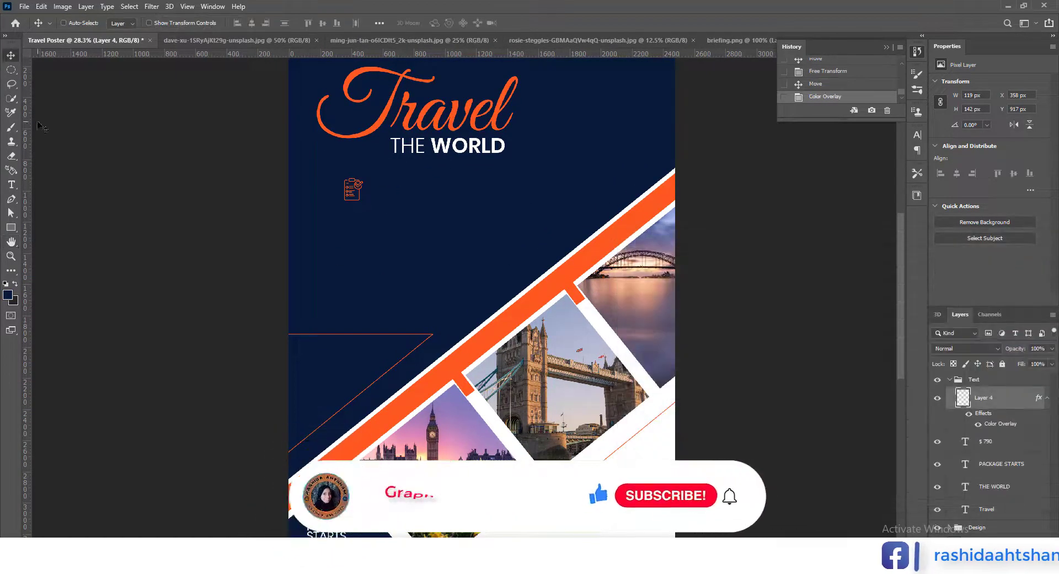
scroll(346, 204, "up", 1)
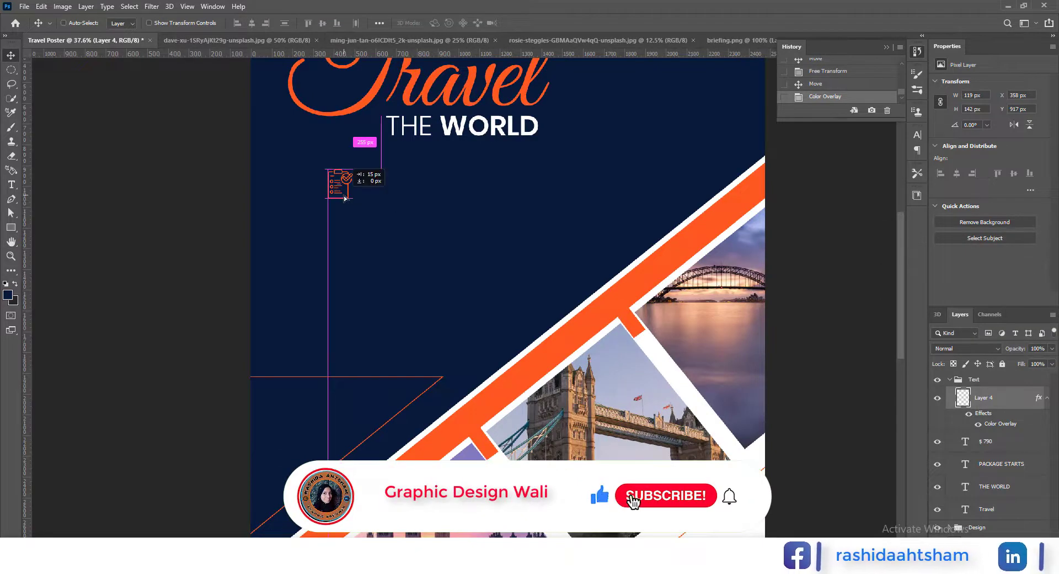
left_click_drag(344, 197, 338, 318)
key("ctrl+t")
key("Return")
Group the three checklist icon layers into a group named Icons.
scroll(414, 330, "down", 3)
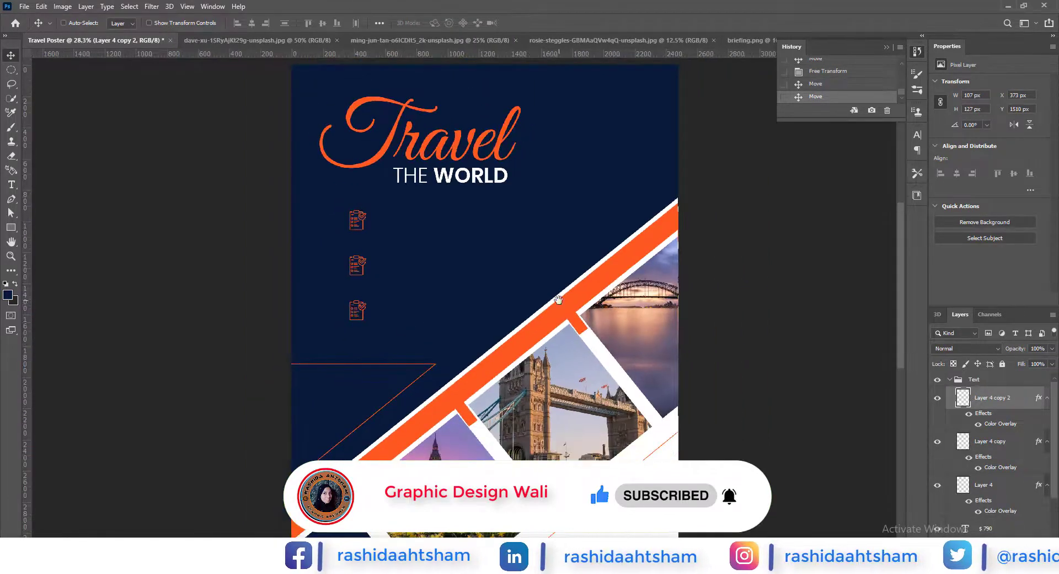
left_click(989, 375, "shift")
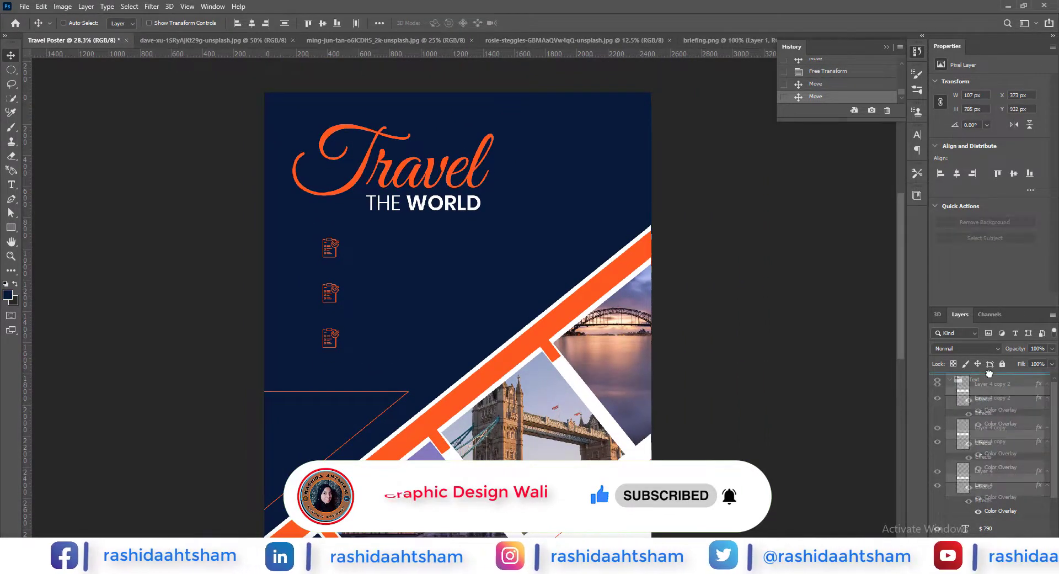
key("ctrl+g")
double_click(979, 379)
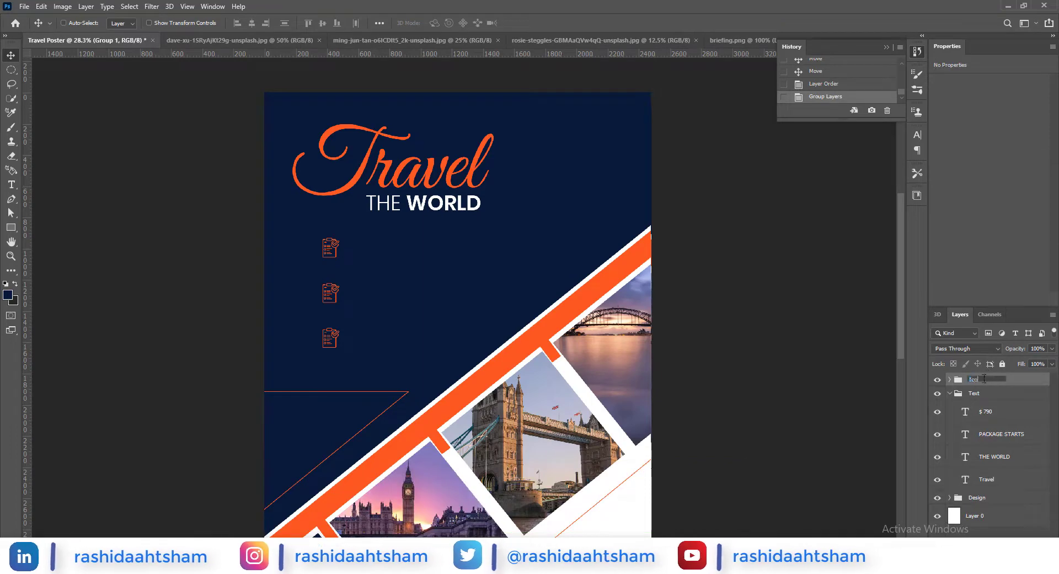
type("Icons")
left_click(965, 410)
Add a white 'Plan Management' heading in Poppins Medium beside the first icon, nudged into alignment.
key("t")
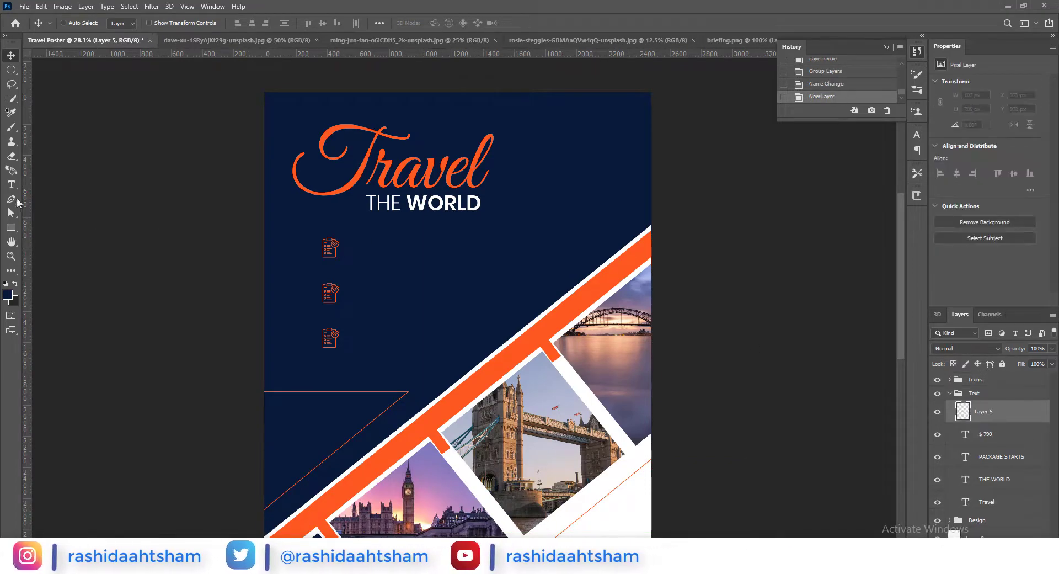
left_click(363, 243)
type("Plan Management")
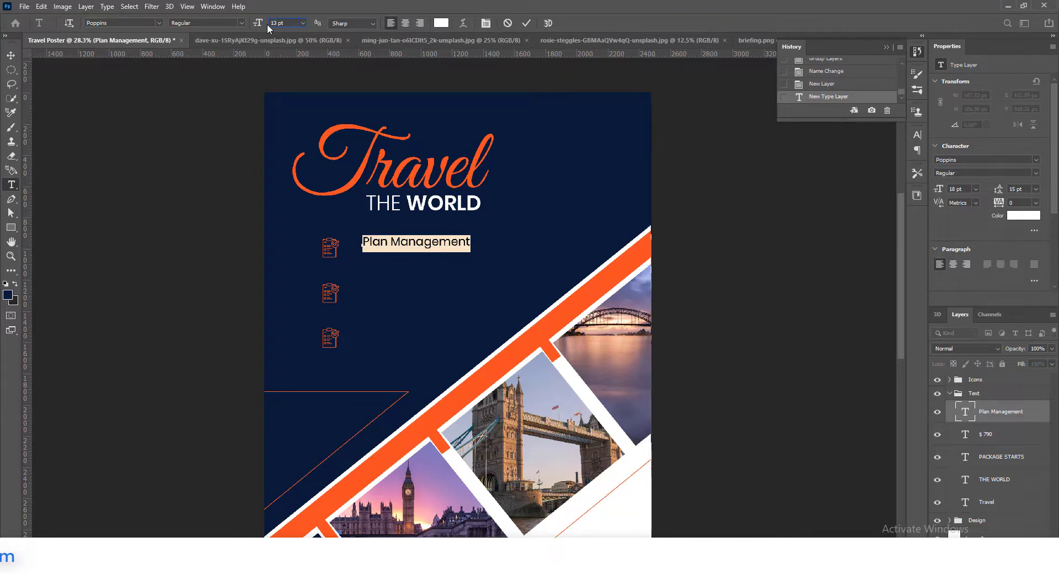
left_click(241, 23)
left_click(215, 104)
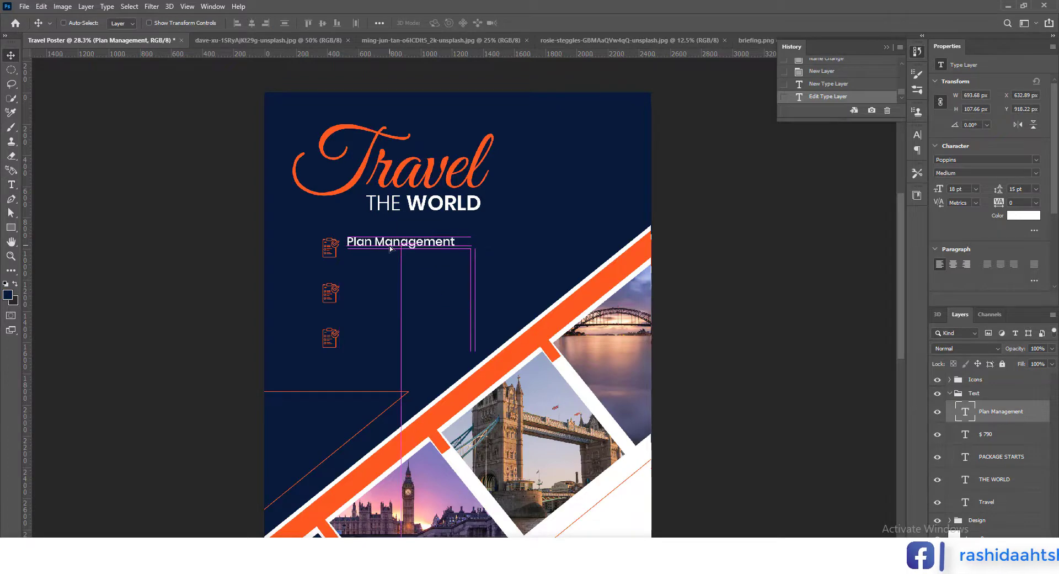
scroll(381, 253, "up", 2)
left_click_drag(391, 249, 392, 216)
scroll(367, 265, "up", 3)
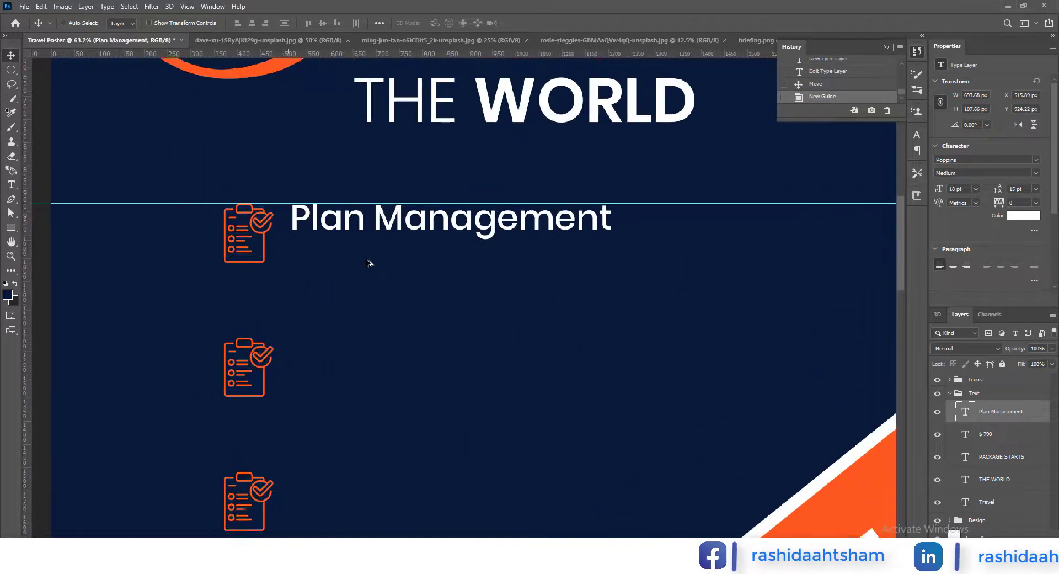
key("Up")
key("Up")
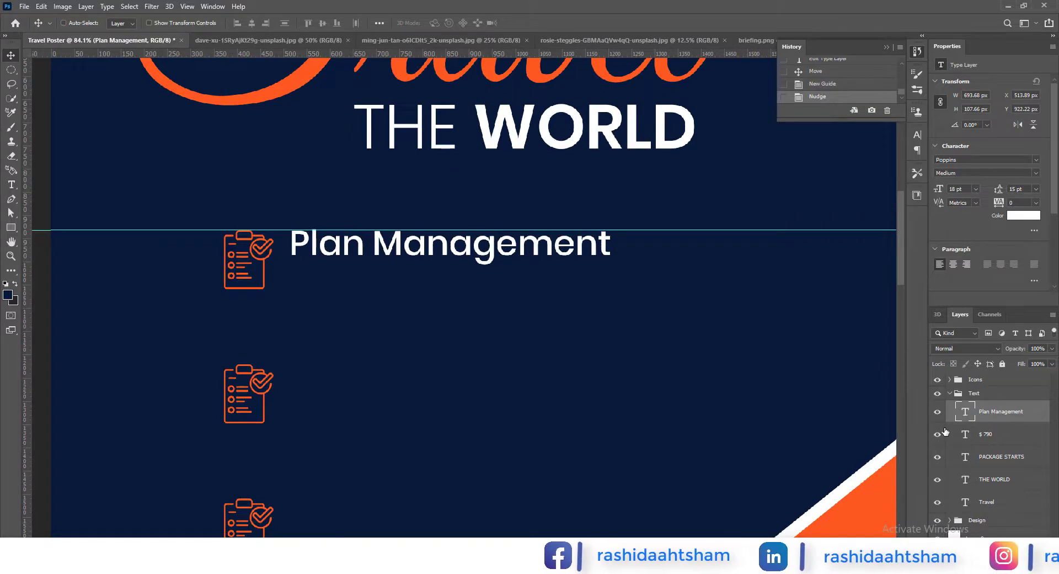
scroll(591, 356, "down", 2)
scroll(678, 425, "down", 2)
Draw a short line under the Plan Management heading with the Line Tool.
left_click(1035, 558)
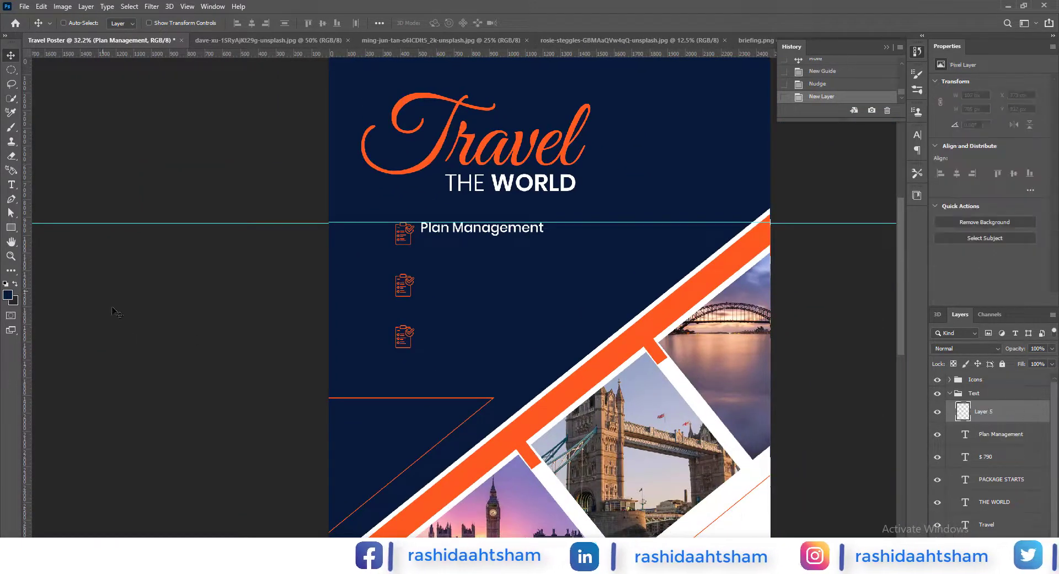
right_click(11, 227)
left_click(55, 265)
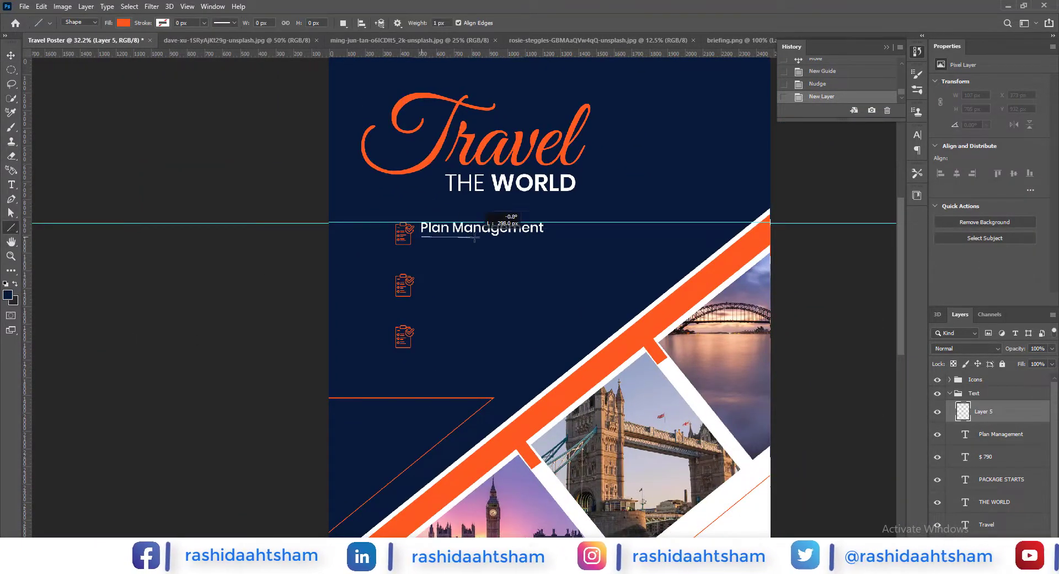
left_click_drag(419, 236, 498, 236)
key("v")
Set the line's fill to None and its stroke to white.
left_click(11, 228)
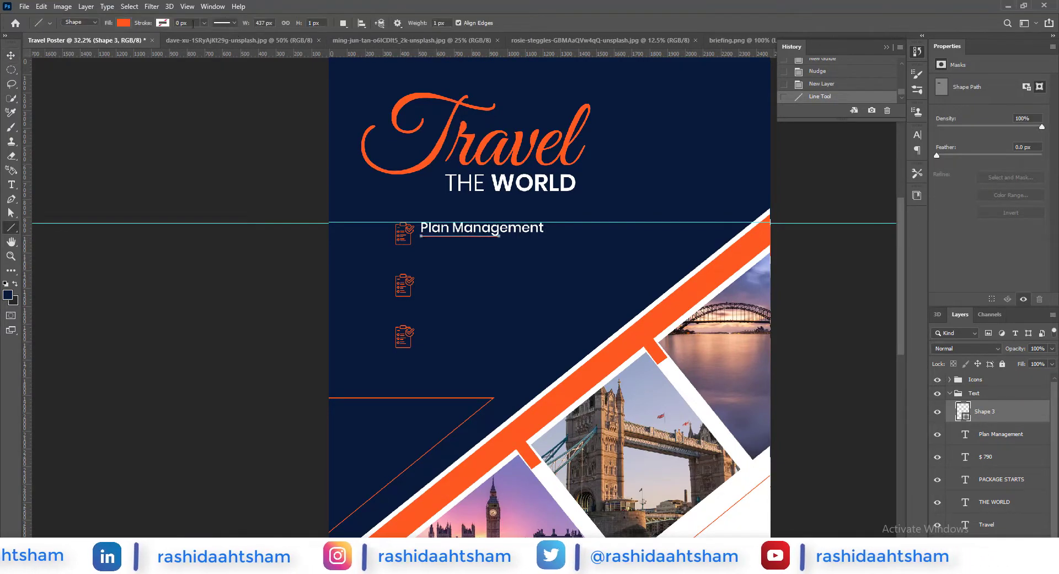
left_click(162, 23)
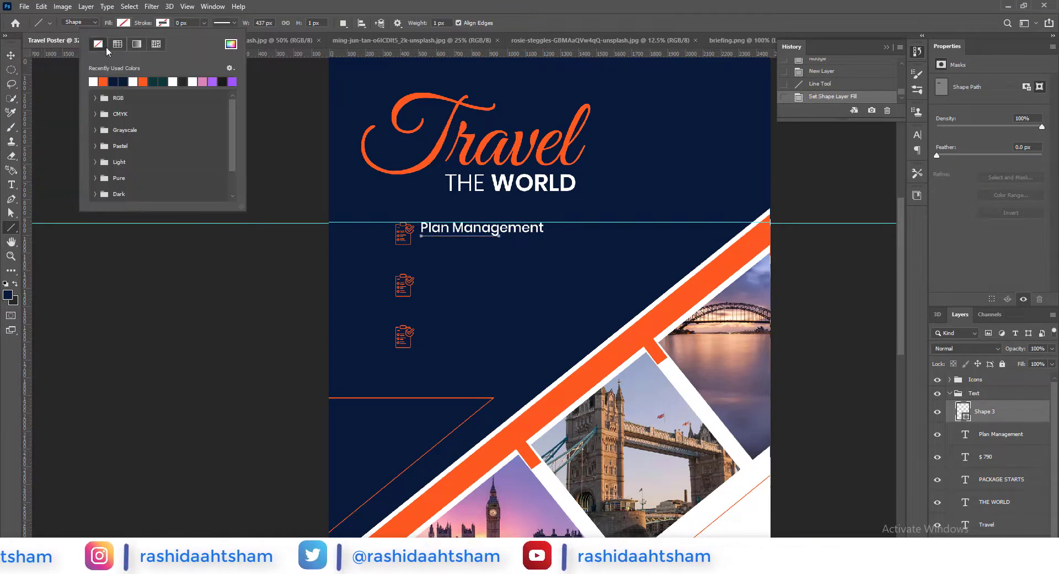
left_click(103, 81)
left_click(103, 81)
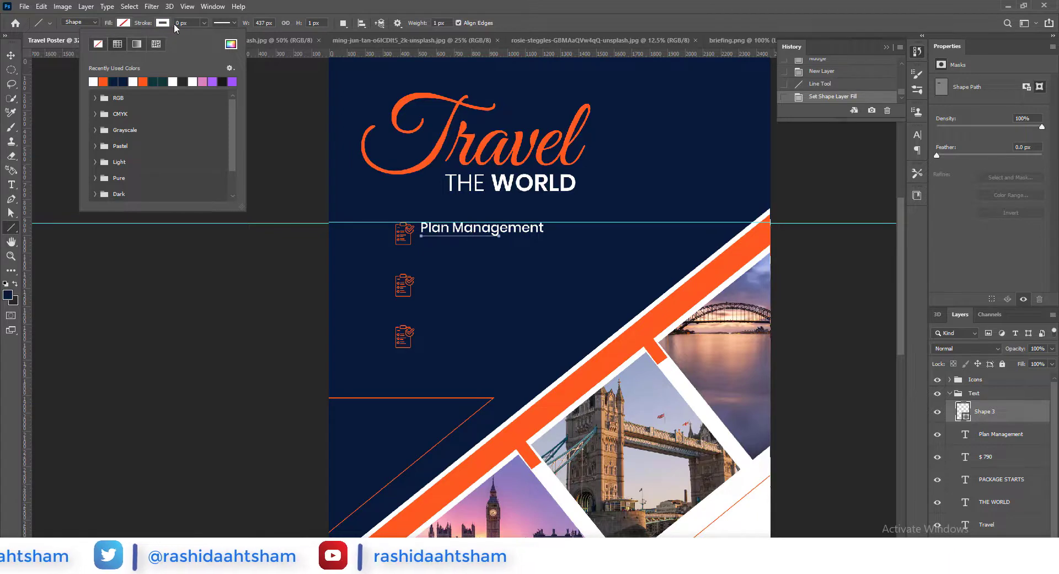
left_click(179, 23)
left_click(11, 55)
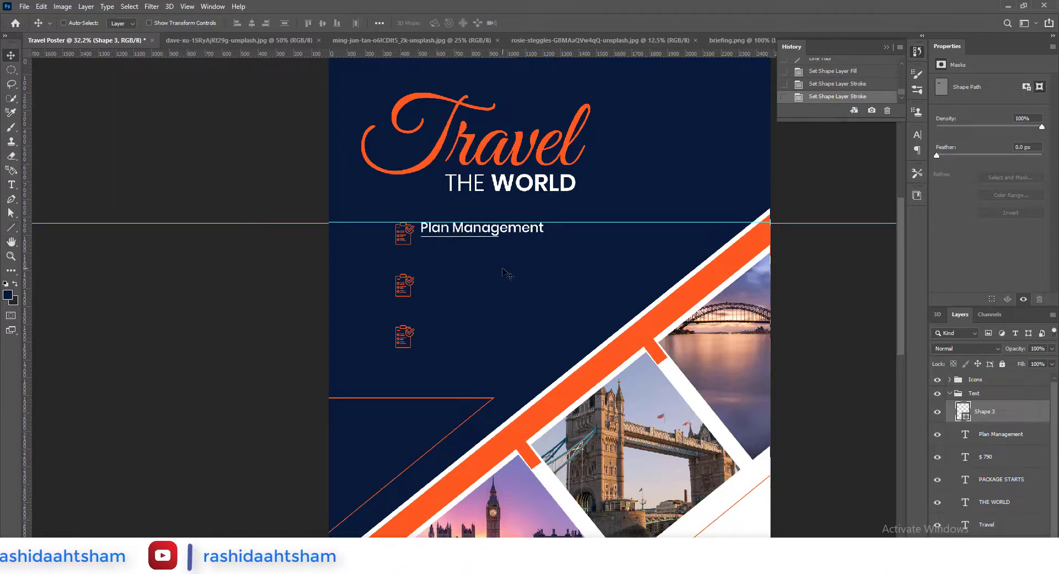
scroll(479, 268, "up", 2)
scroll(479, 267, "down", 2)
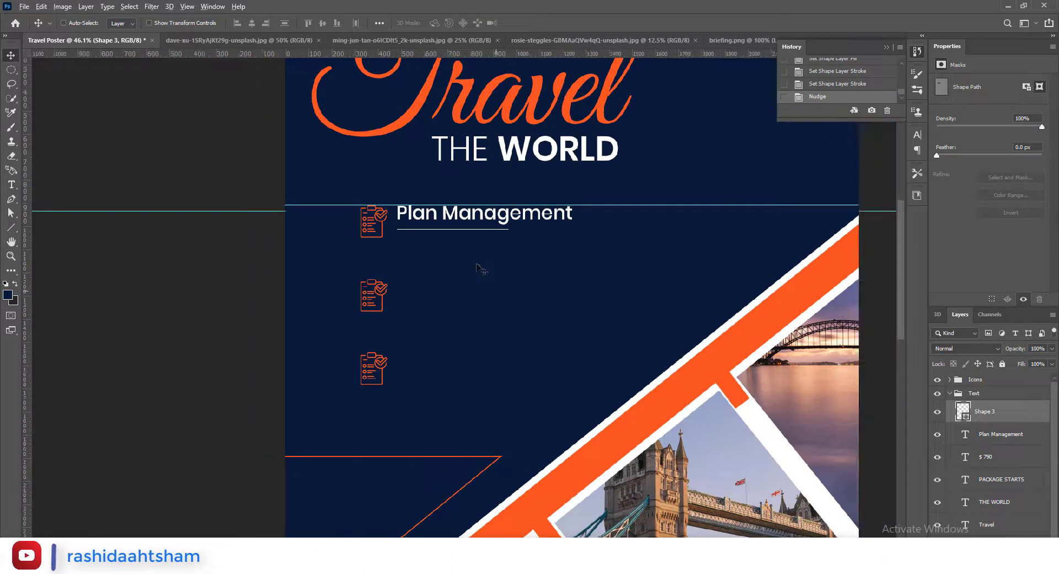
scroll(553, 348, "down", 2)
scroll(552, 347, "up", 1)
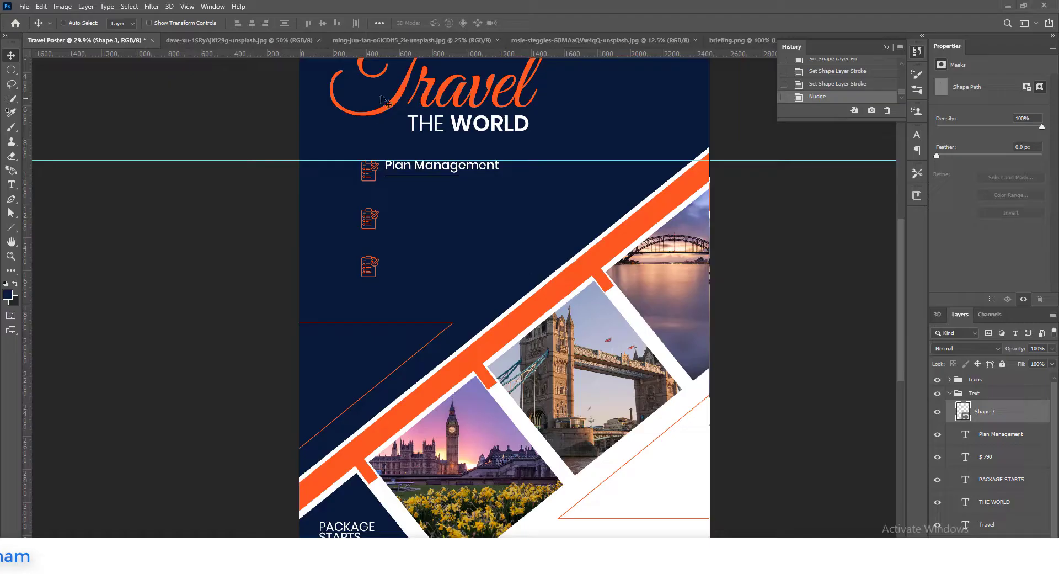
Paste the Lorem Ipsum description text under the Plan Management heading.
key("ctrl+shift+alt+n")
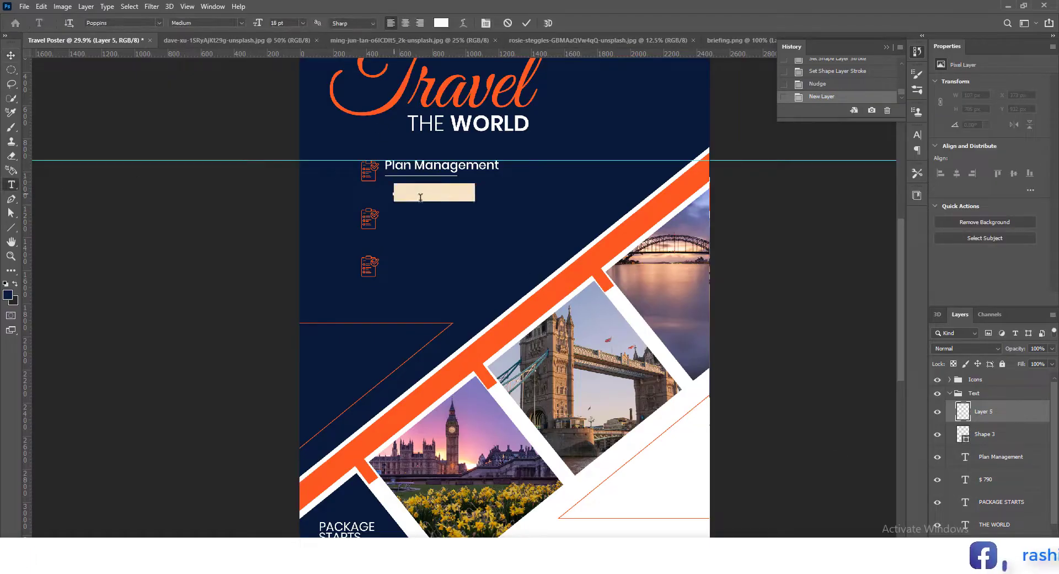
left_click(392, 193)
key("ctrl+v")
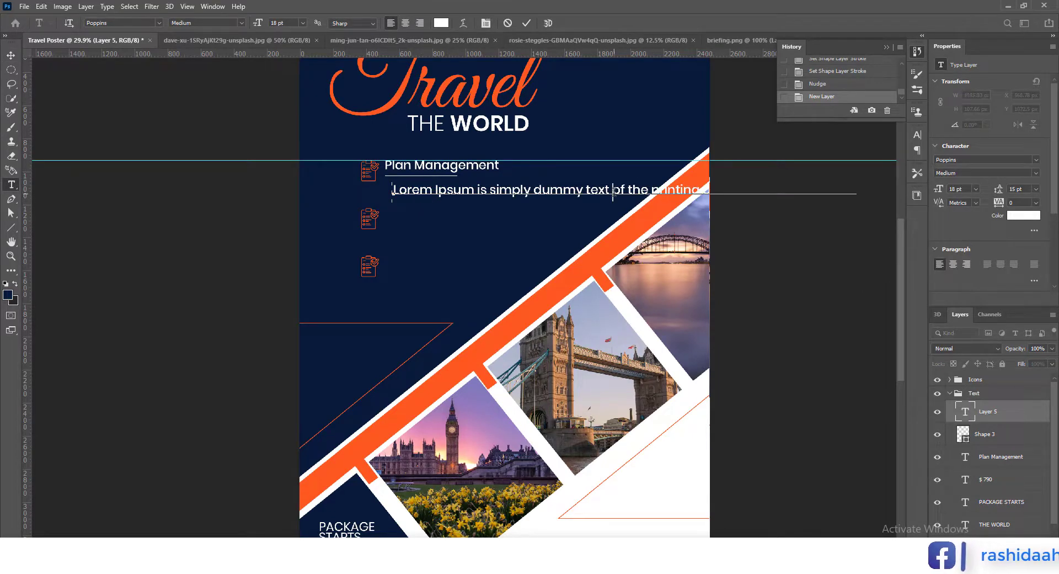
left_click(16, 56)
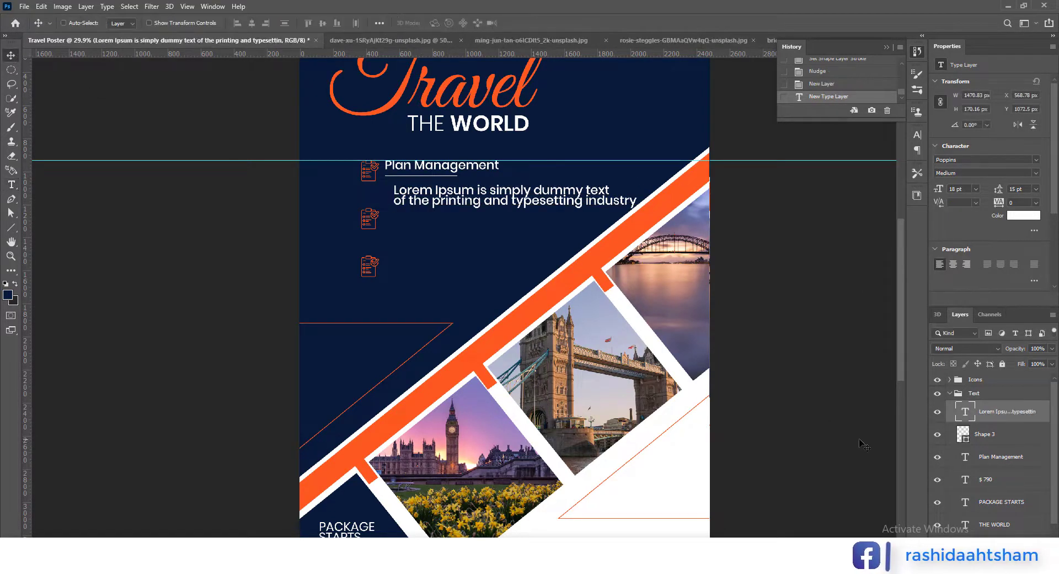
Make the description 6 pt with 8 pt line spacing and move it under the heading.
double_click(965, 413)
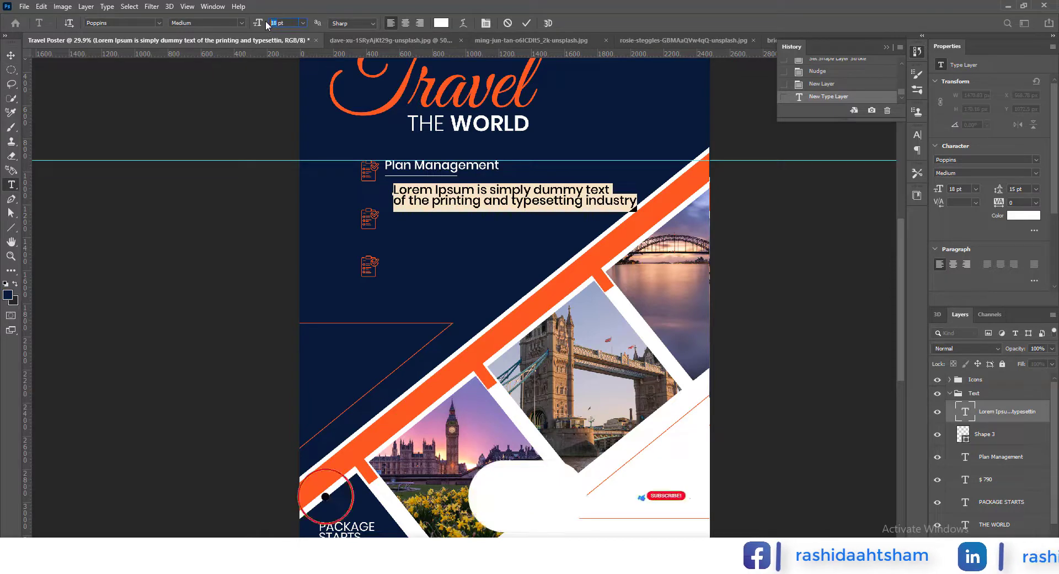
type("6")
key("Return")
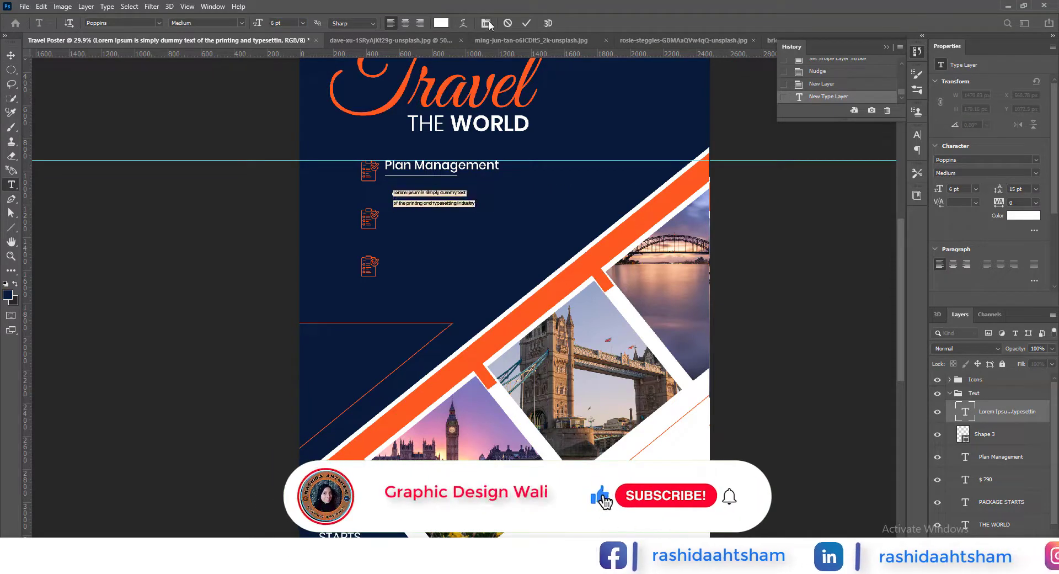
left_click(917, 134)
left_click(877, 164)
type("14")
key("Return")
type("8")
key("Return")
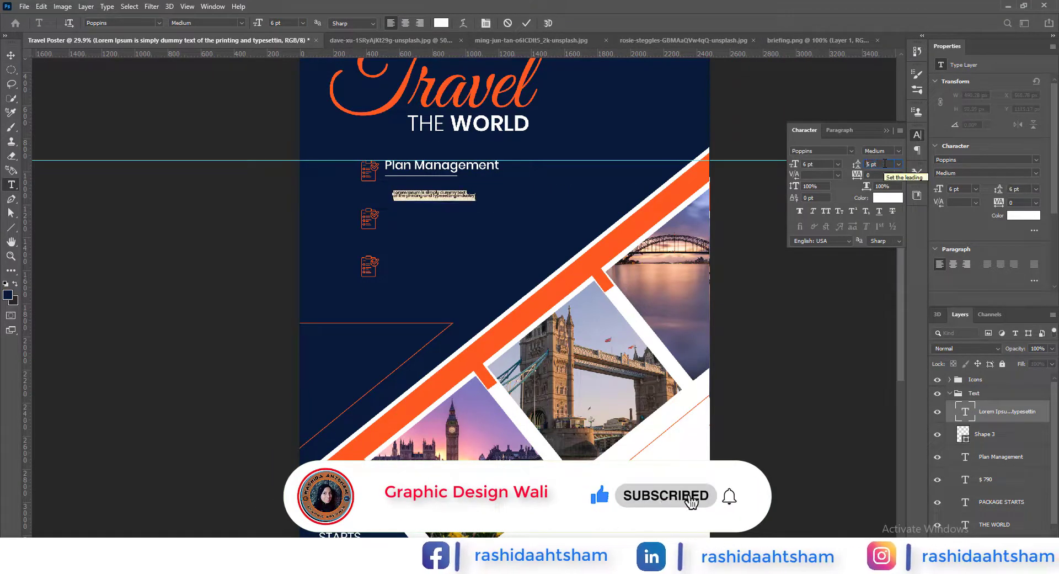
left_click(10, 56)
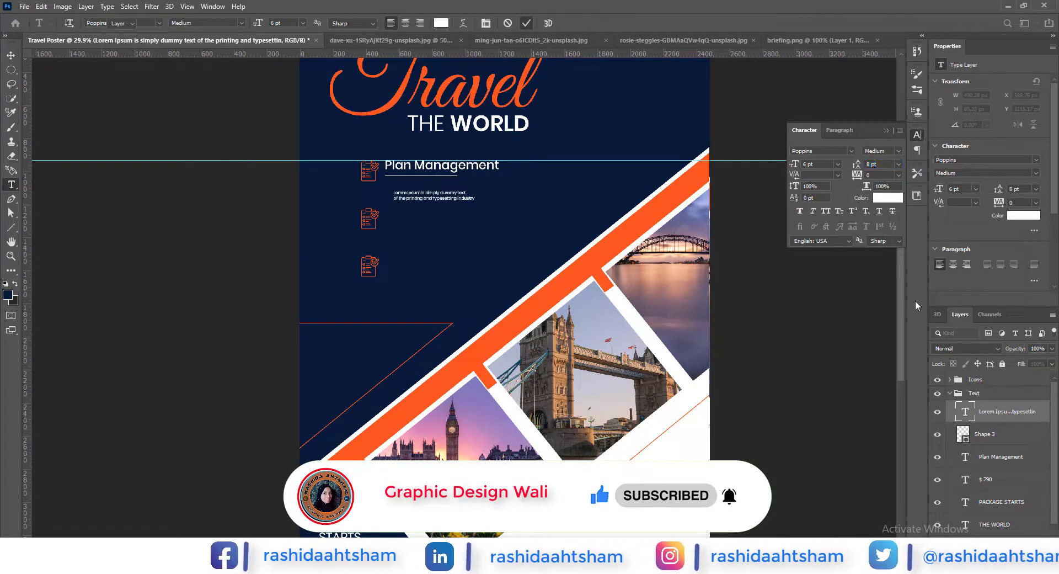
left_click_drag(461, 204, 449, 194)
Enlarge the description to 7 pt and switch it to Poppins Regular.
scroll(449, 194, "up", 3)
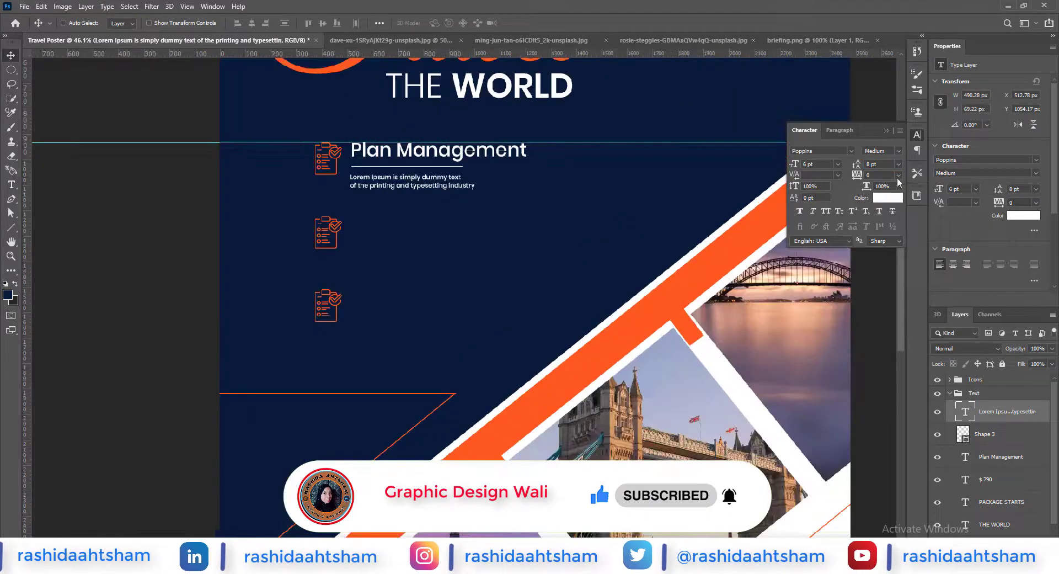
double_click(964, 411)
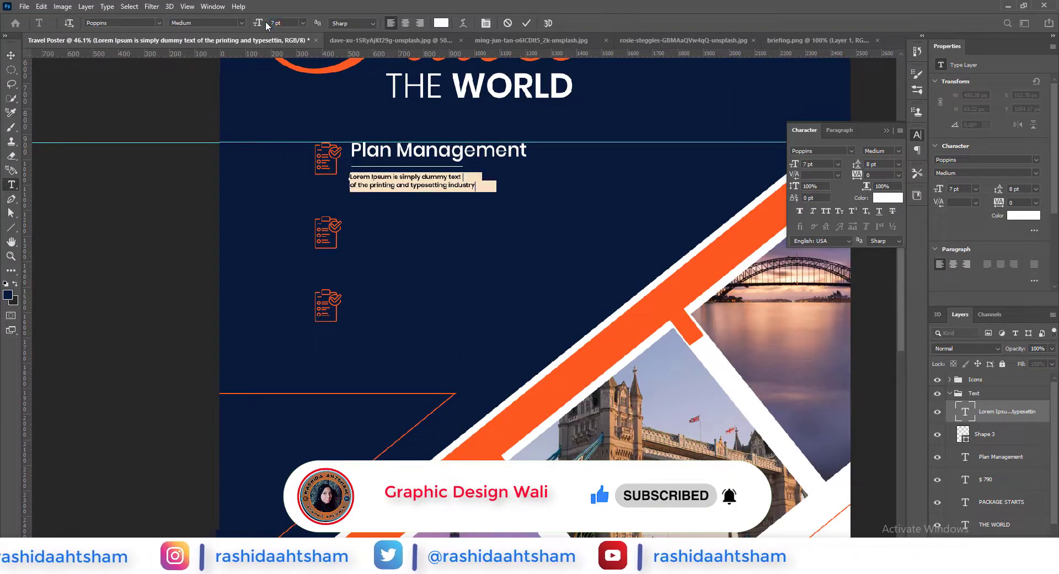
type("7")
key("Return")
left_click(438, 134)
key("v")
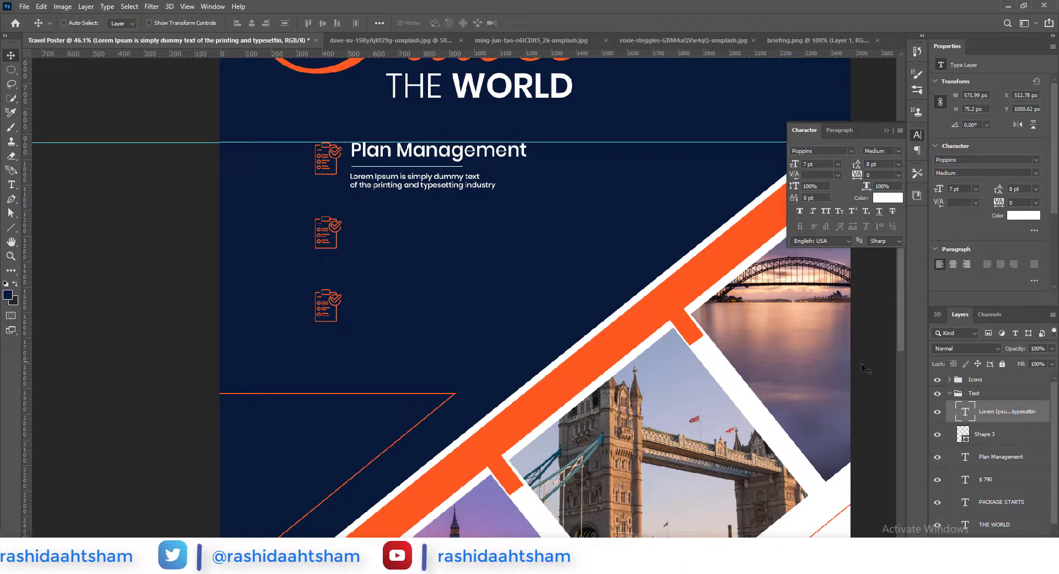
double_click(963, 415)
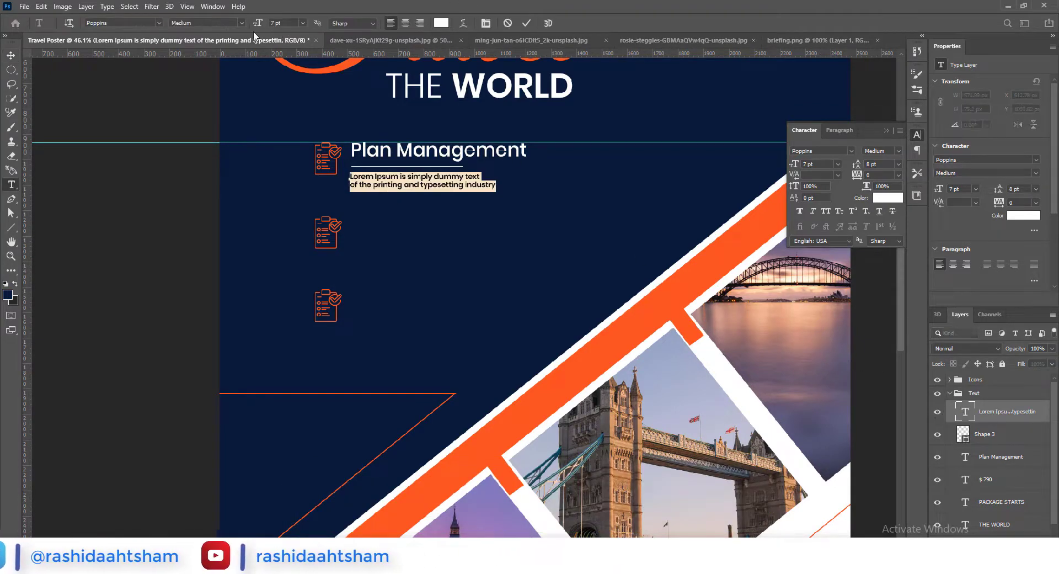
left_click(241, 23)
left_click(191, 87)
left_click(525, 25)
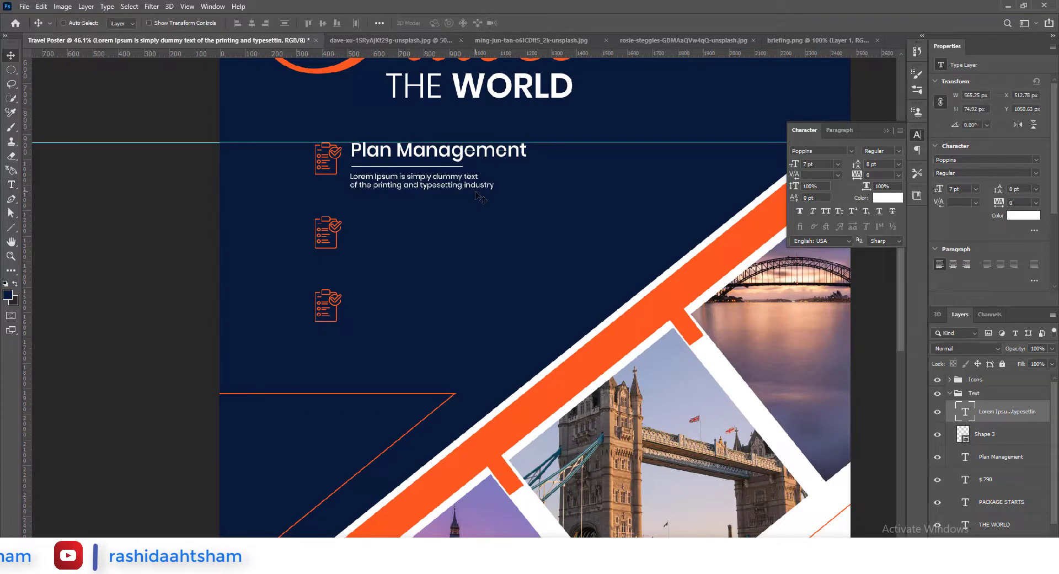
scroll(485, 200, "down", 3)
Duplicate the service item twice and retitle the copies Airline Ticketing and Hotel Booking.
left_click(997, 468, "shift")
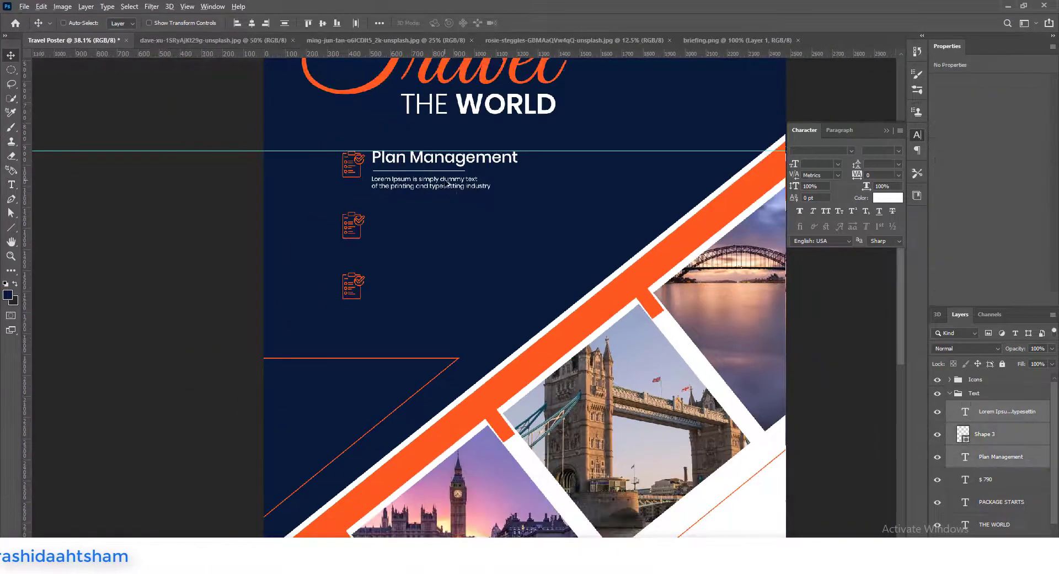
left_click_drag(447, 182, 440, 246)
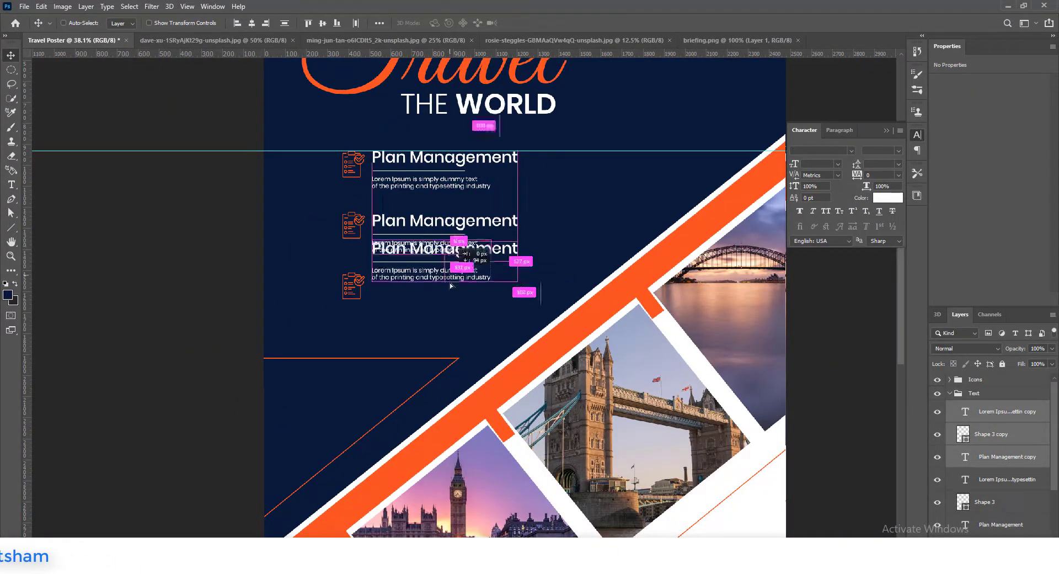
left_click_drag(451, 285, 451, 310)
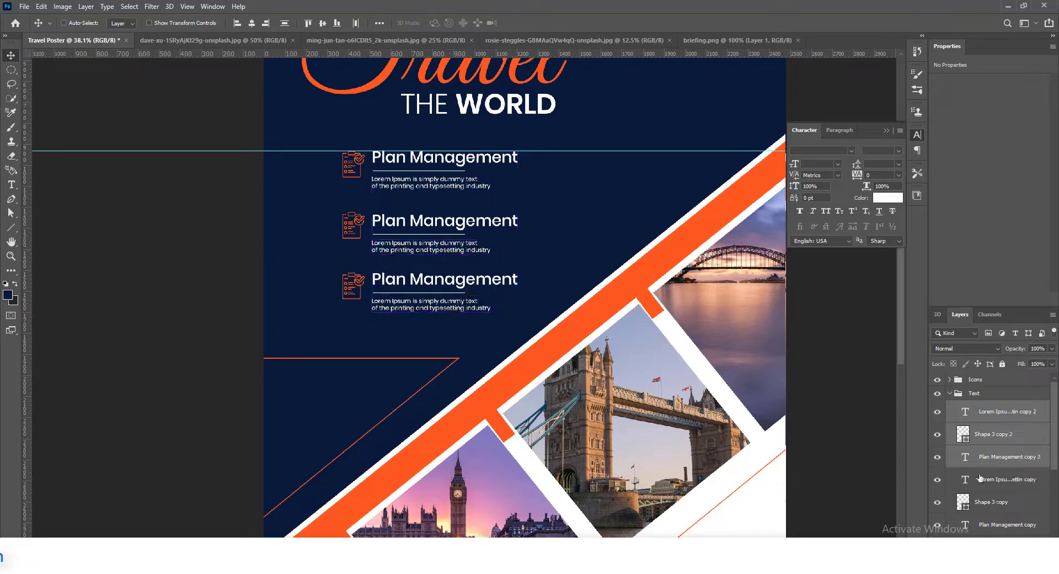
double_click(966, 525)
type("Airline Ticketing")
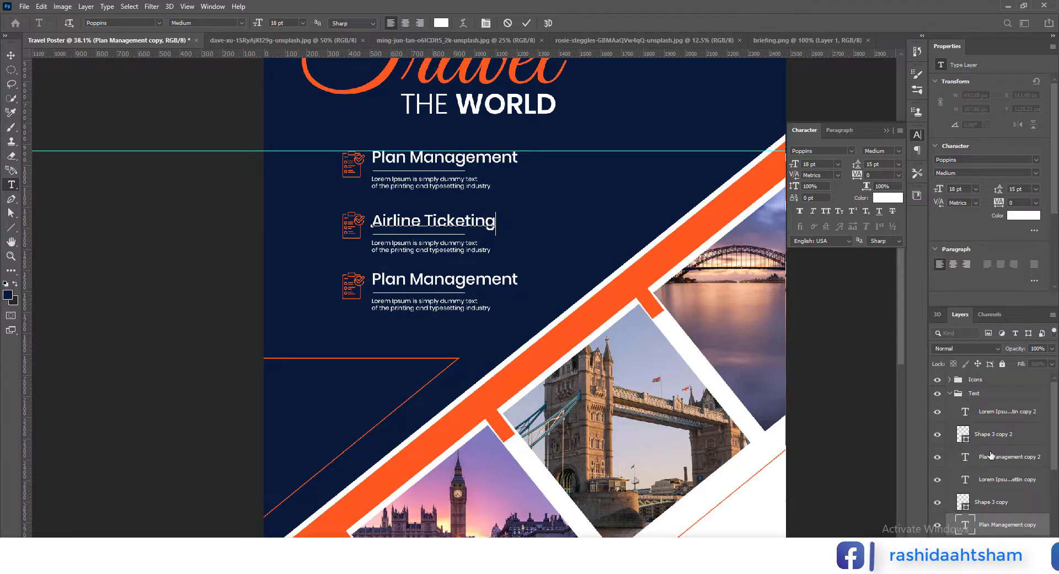
double_click(965, 457)
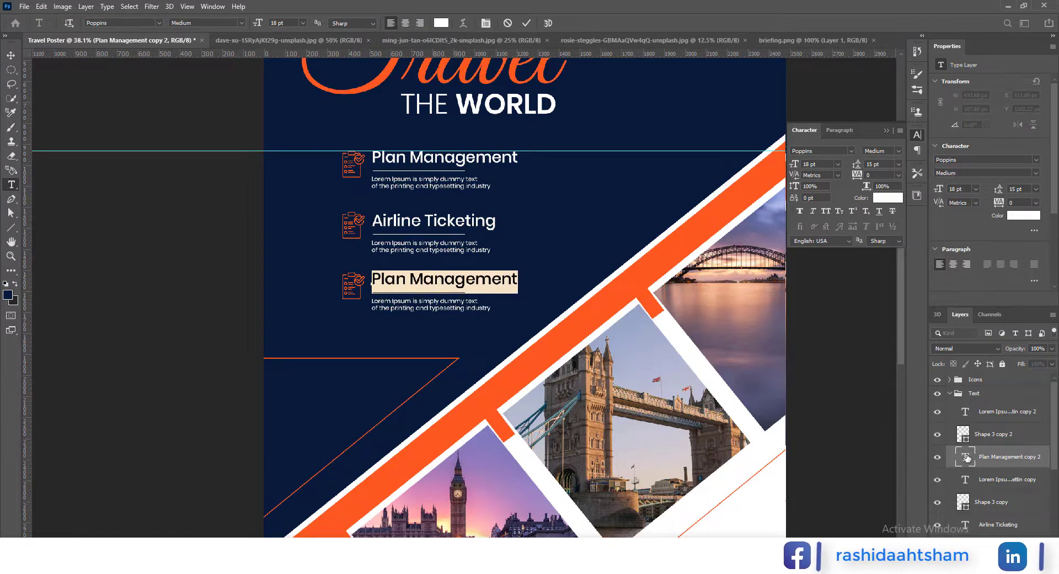
type("Hotel Booking")
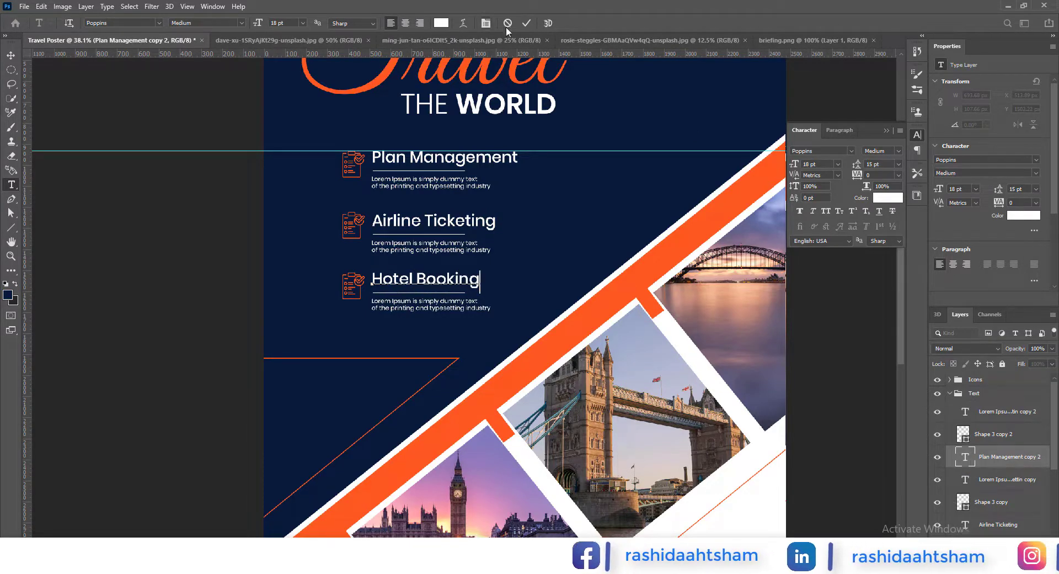
key("ctrl+Return")
key("v")
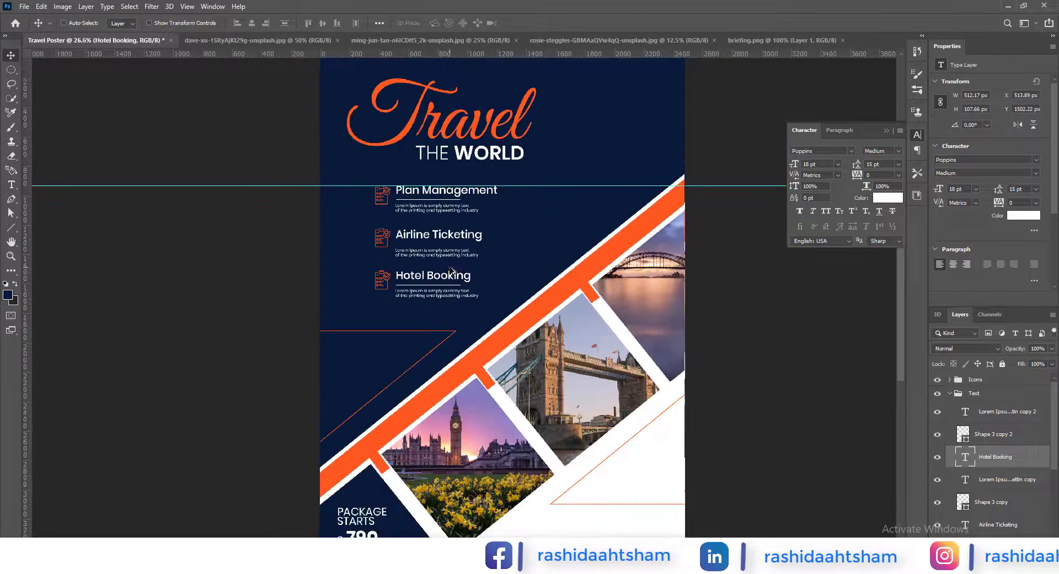
Open telephone-call.png in Photoshop and bring the phone icon into the travel poster.
scroll(453, 270, "down", 3)
left_click(949, 393)
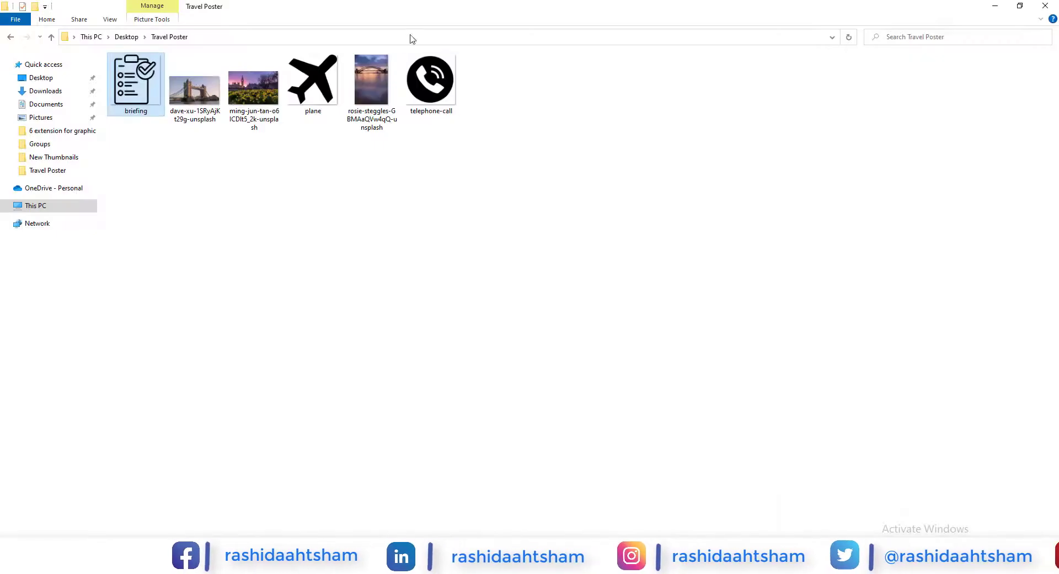
left_click(431, 82)
right_click(435, 100)
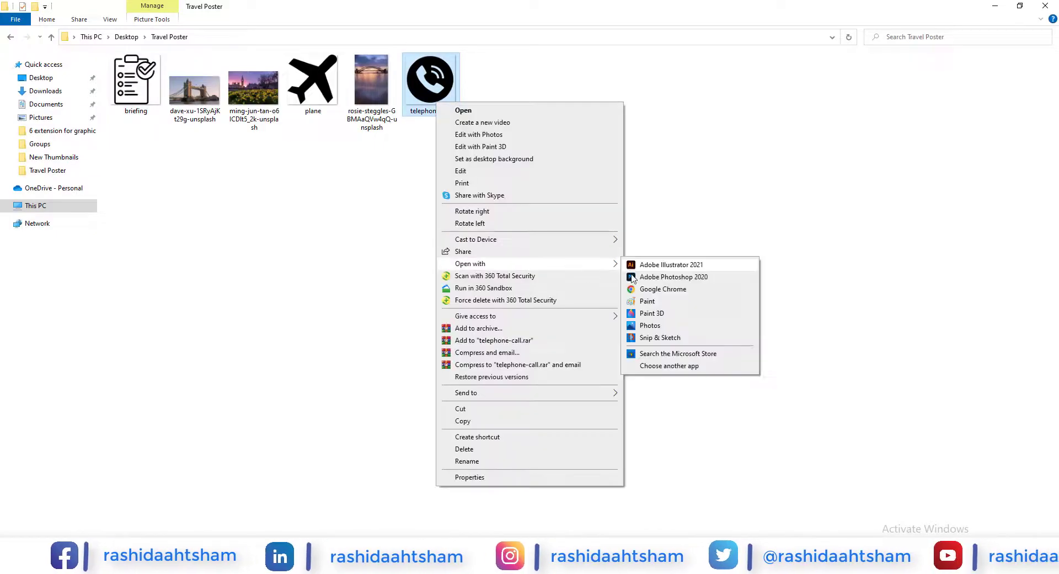
left_click(674, 277)
mouse_move(496, 276)
left_mouse_down()
mouse_move(555, 230)
mouse_move(558, 466)
left_mouse_up()
key("ctrl+t")
Scale the phone icon down and place it on the white area below the photos.
left_click_drag(563, 415, 534, 448)
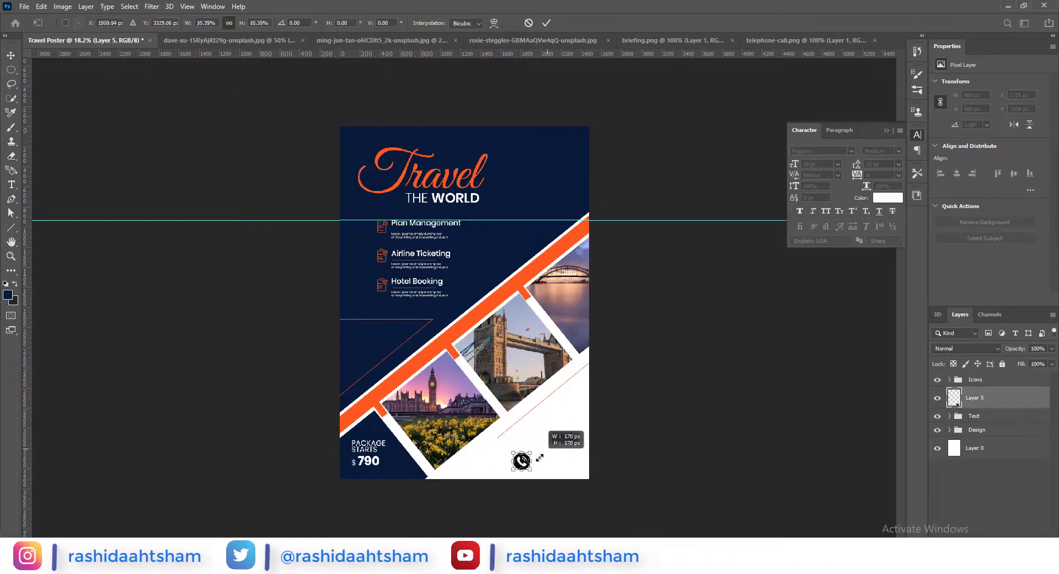
left_click(546, 22)
key("ctrl+plus")
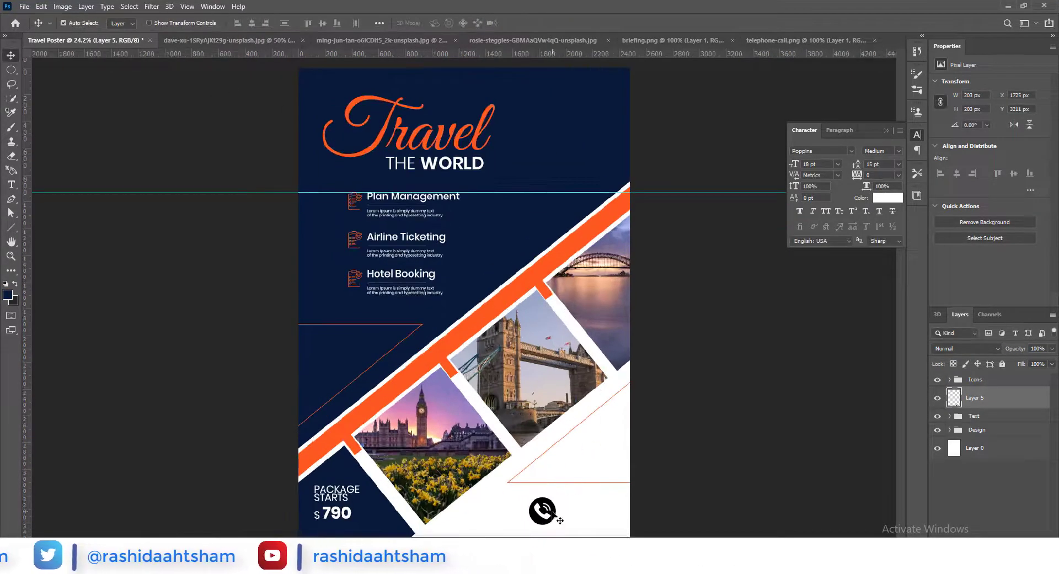
left_click_drag(557, 517, 536, 512)
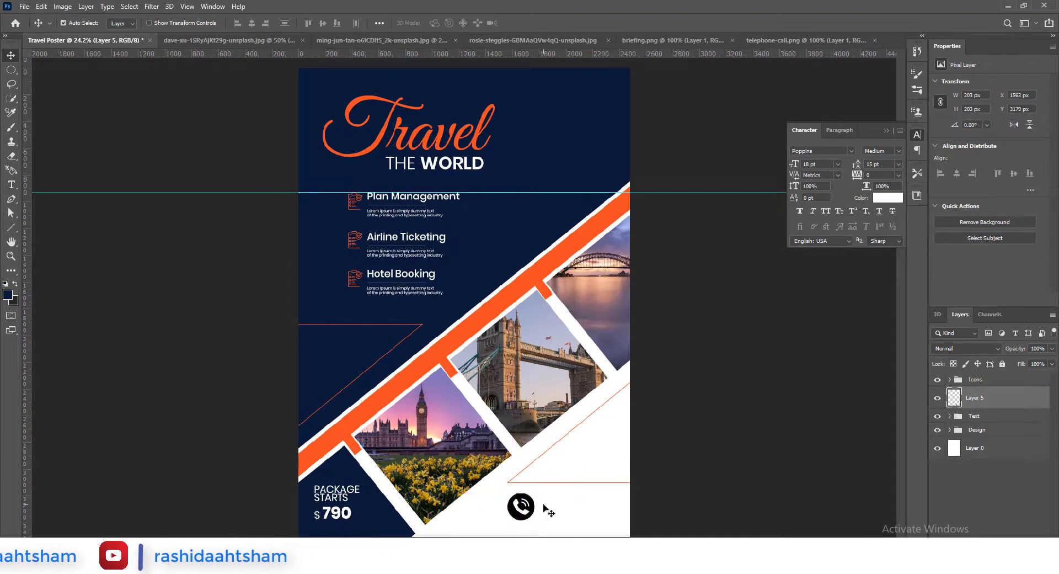
key("ctrl+t")
left_click(546, 23)
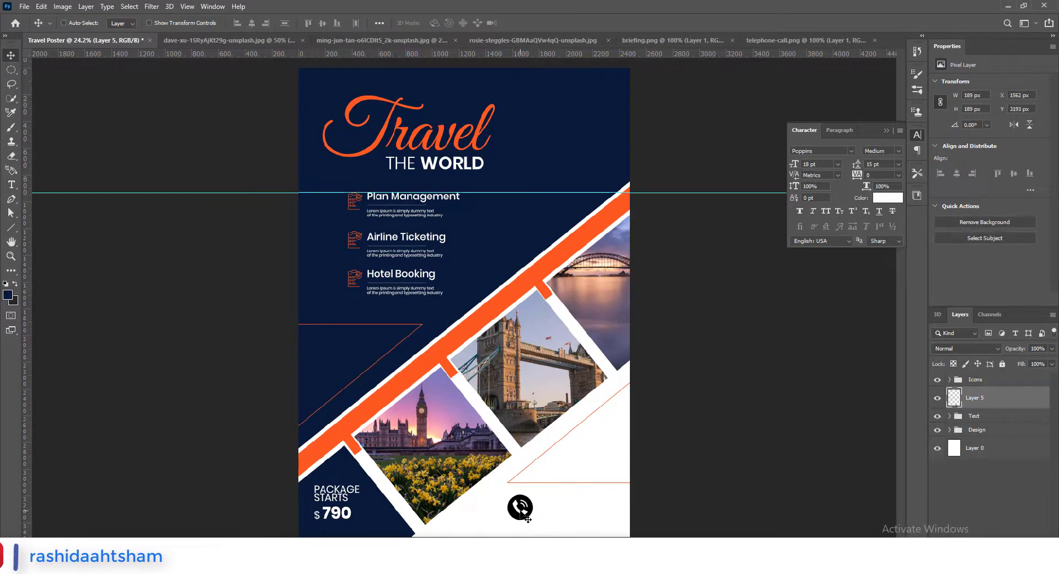
Colour the phone icon orange with a Color Overlay.
double_click(1009, 397)
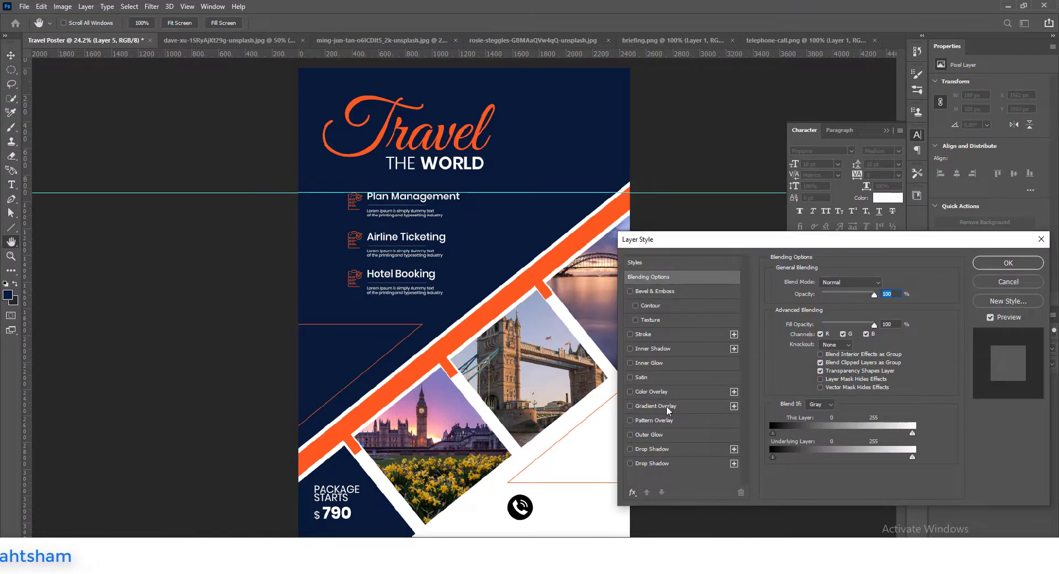
left_click(651, 391)
left_click(998, 263)
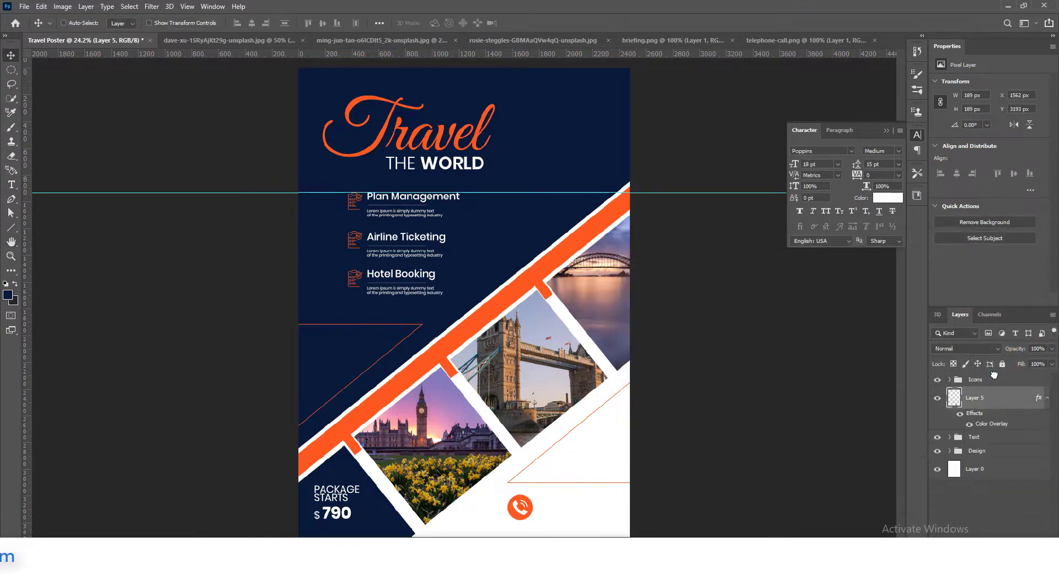
Add BOOK NOW text beside the phone icon at 13 pt in Regular weight.
left_click(560, 507)
type("BOOK NOW")
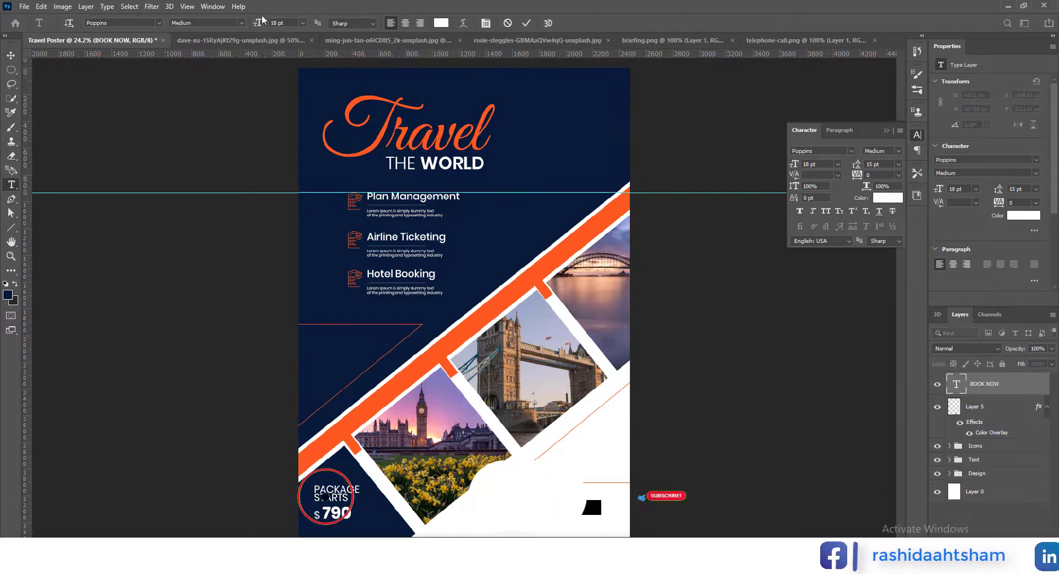
left_click_drag(262, 20, 260, 25)
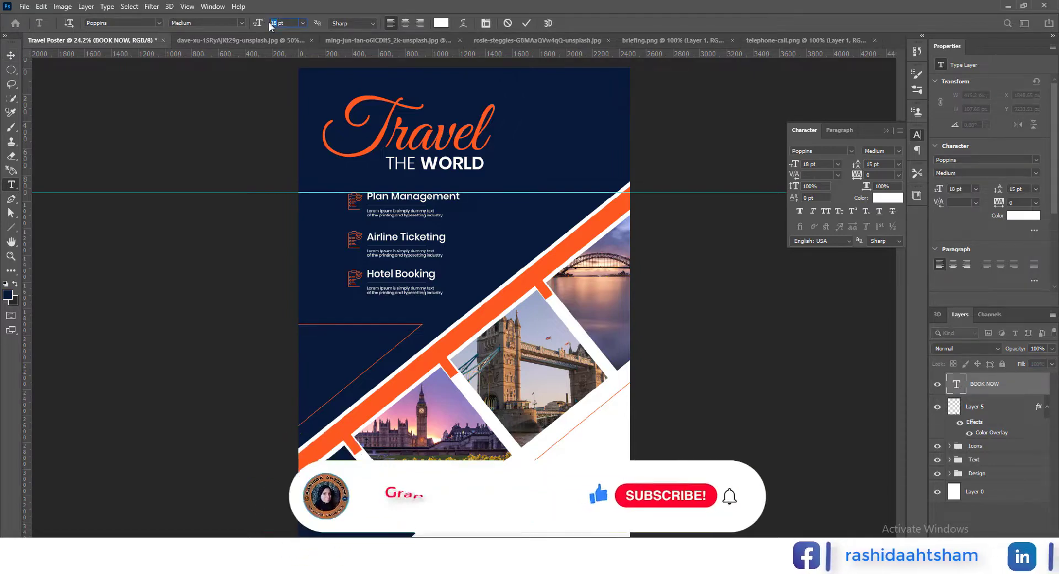
left_click(235, 22)
left_click(215, 64)
key("ctrl+Return")
key("v")
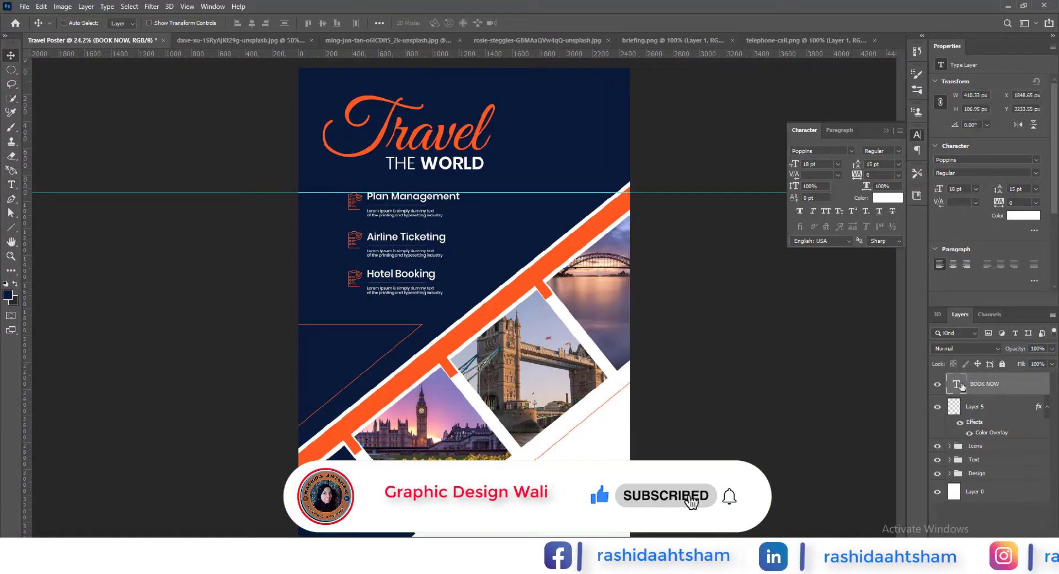
Colour the BOOK NOW text with the poster's navy blue.
double_click(957, 384)
left_click(888, 198)
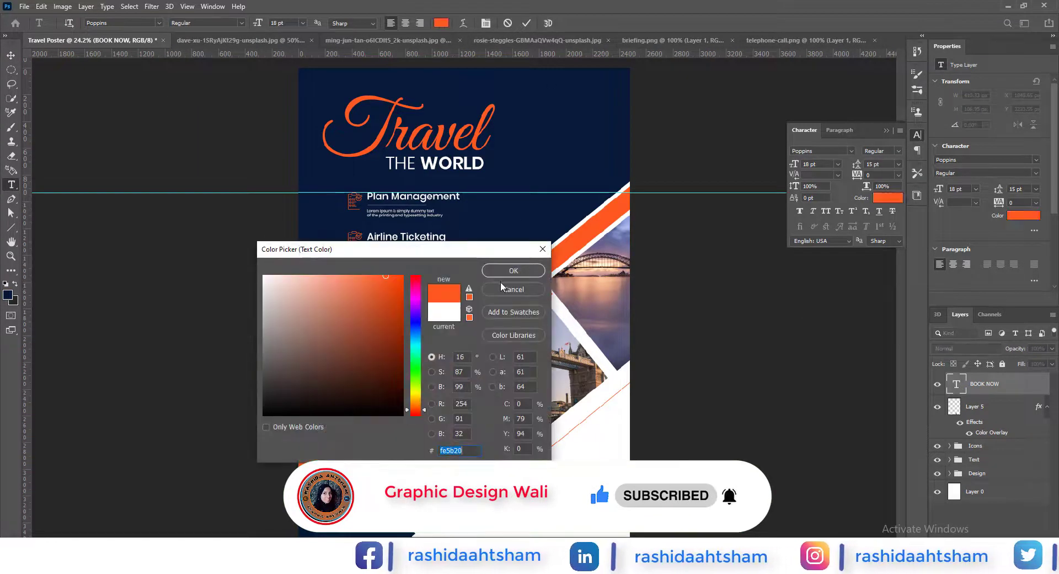
left_click_drag(596, 110, 515, 254)
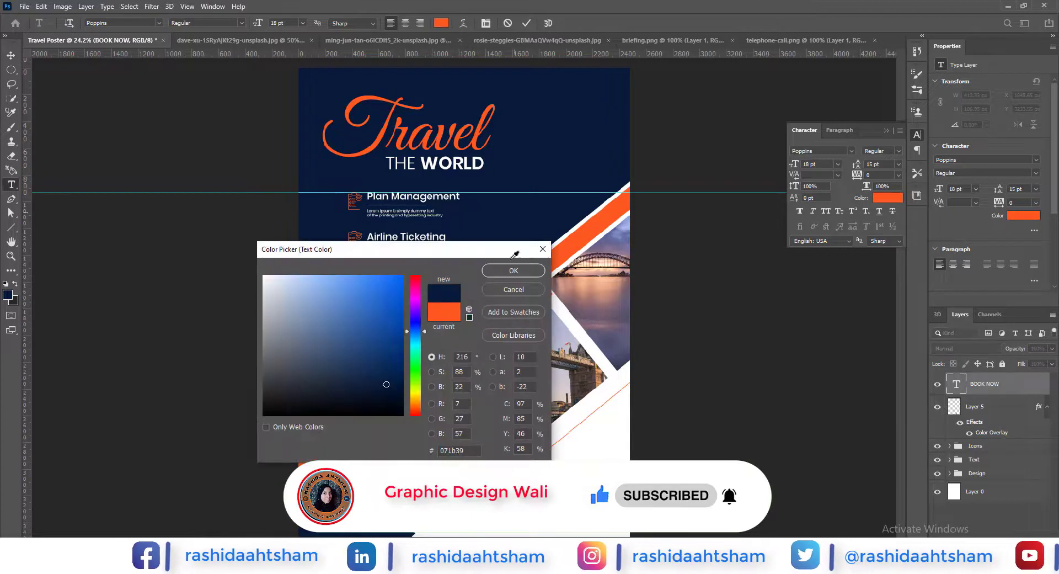
left_click(513, 271)
key("ctrl+Return")
key("v")
scroll(552, 507, "up", 2)
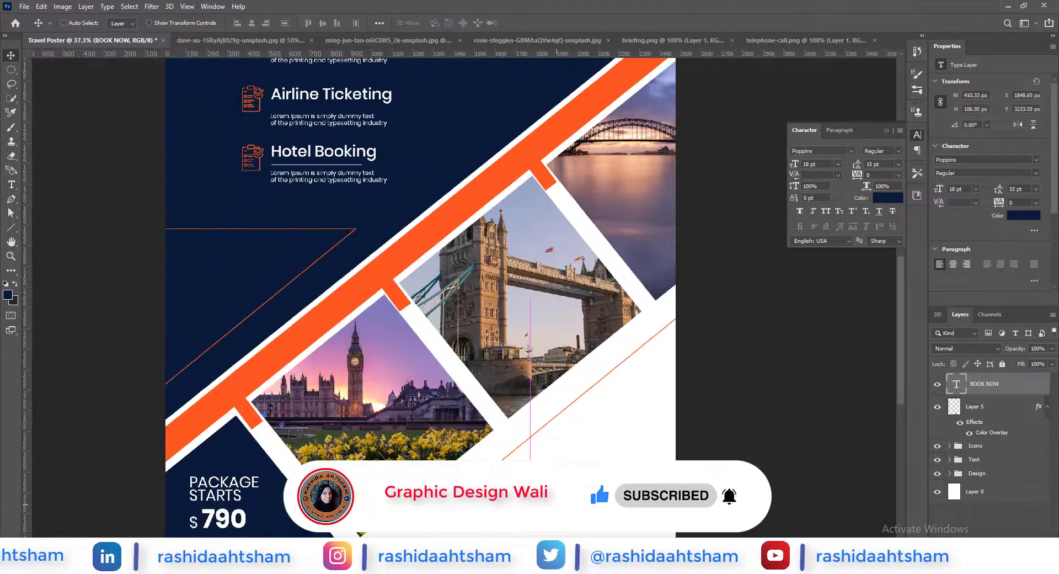
left_click_drag(574, 503, 573, 521)
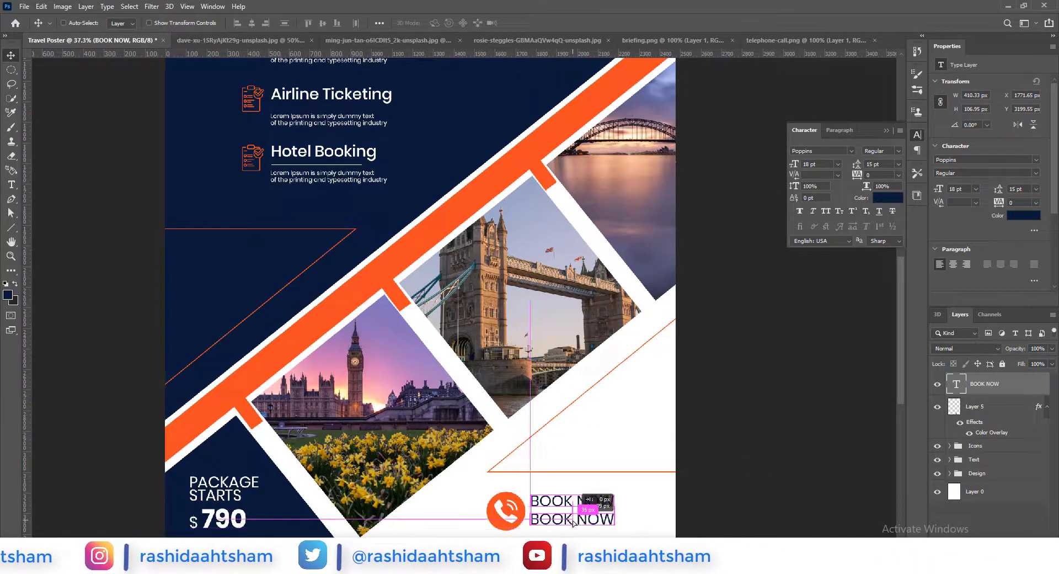
double_click(956, 386)
type("+0123")
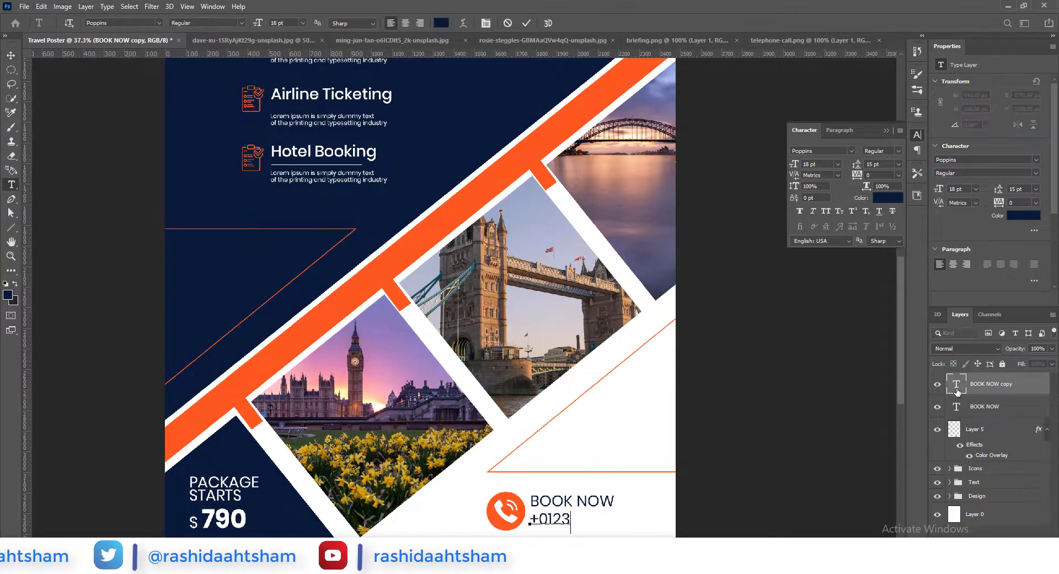
type(" 456 789")
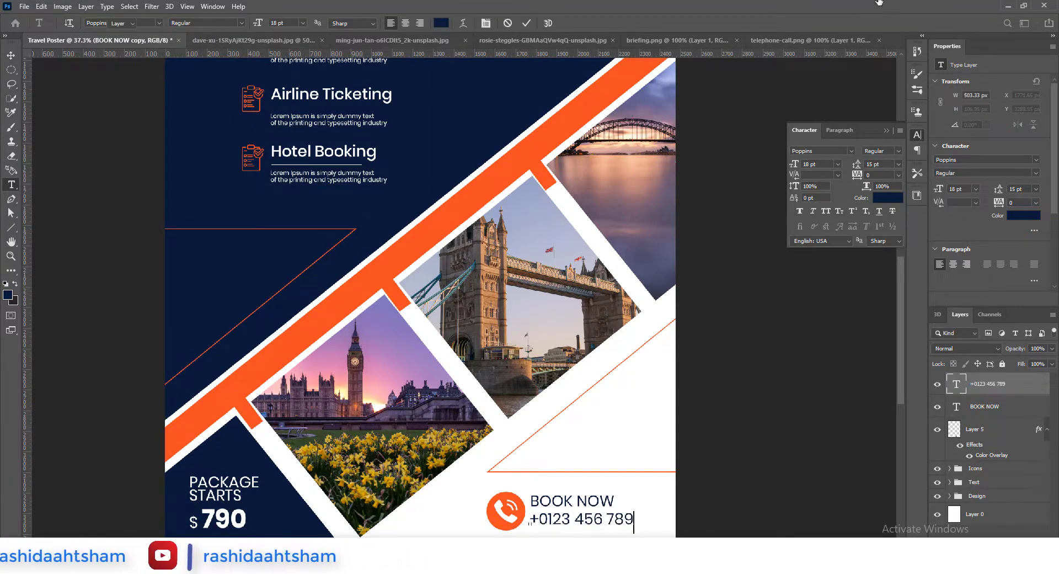
left_click(240, 23)
left_click(207, 119)
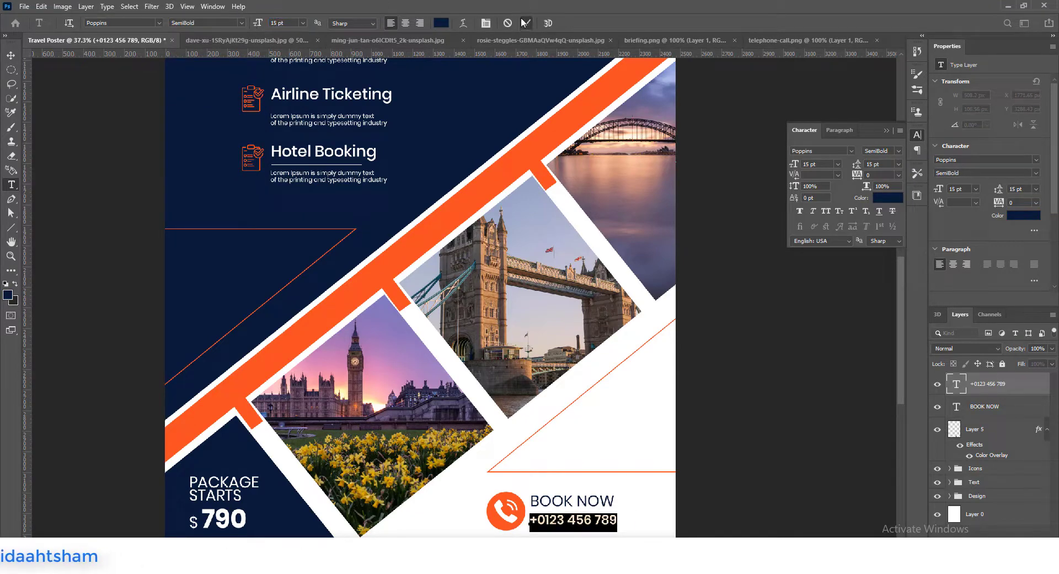
Set BOOK NOW to 12 pt, slightly resize the phone icon, and open plane.png in Photoshop.
scroll(572, 531, "up", 3, "alt")
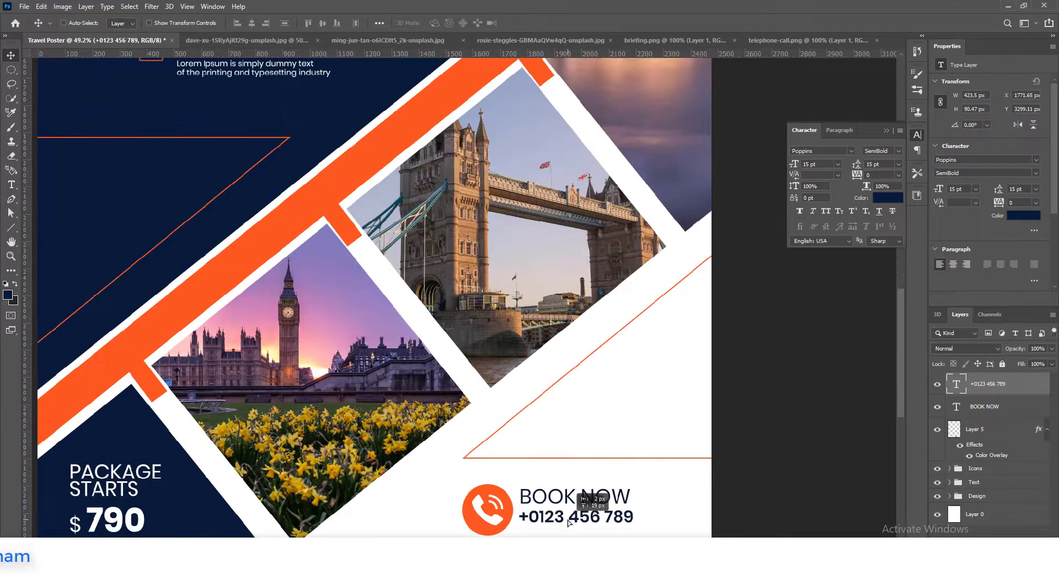
double_click(956, 406)
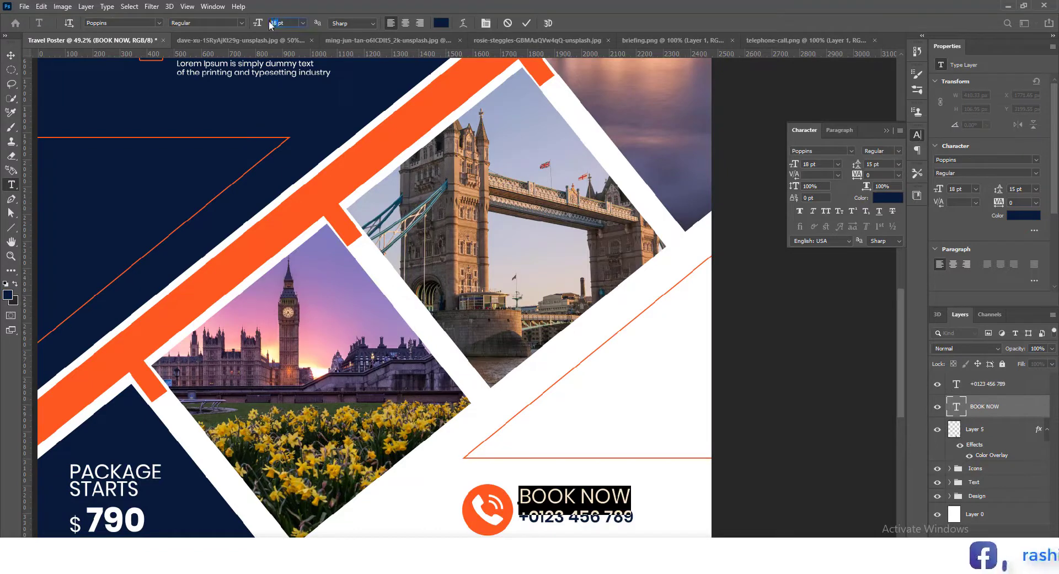
type("12")
left_click(10, 57)
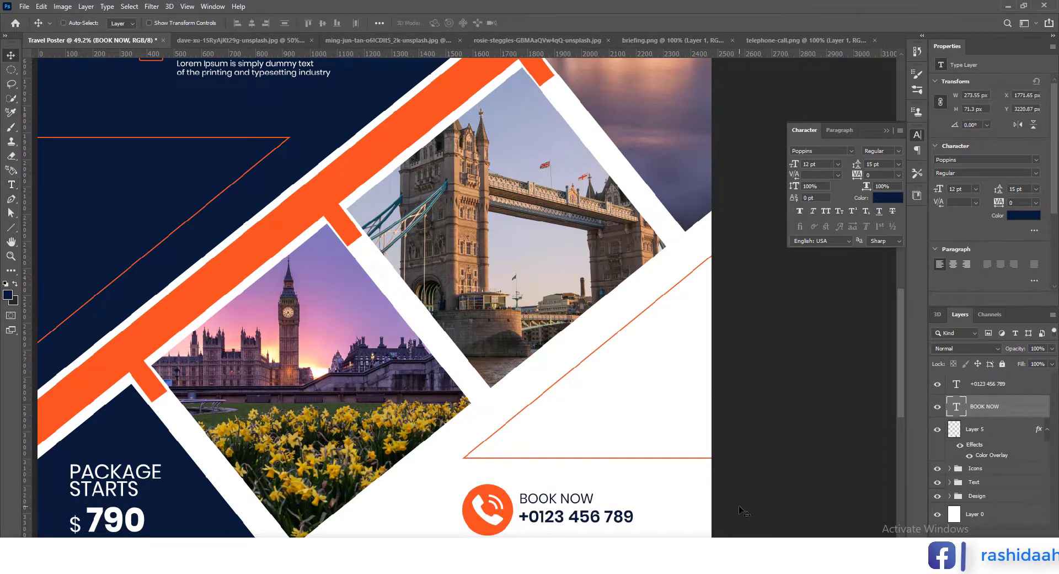
left_click(982, 392, "shift")
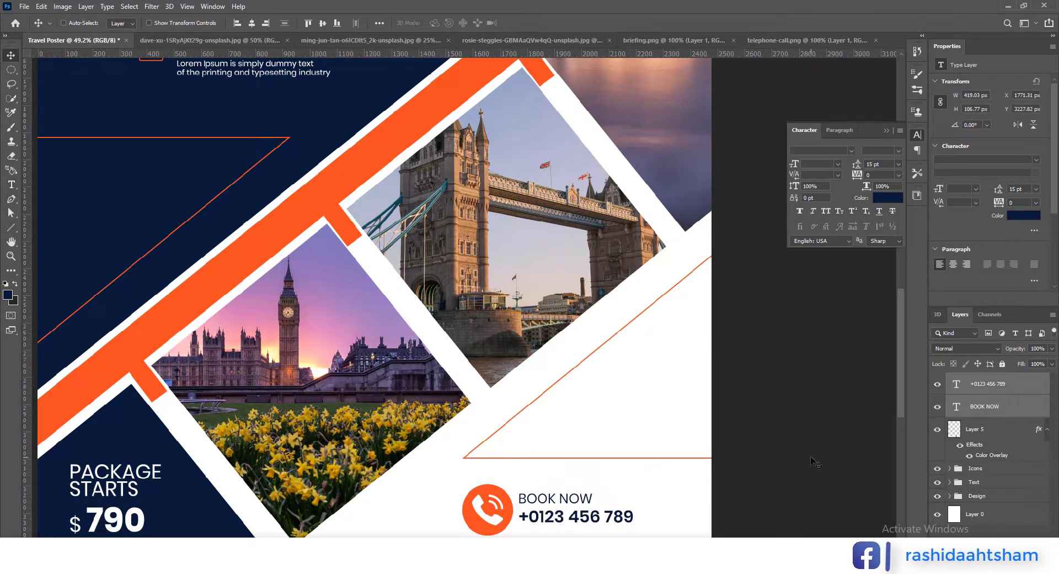
scroll(815, 462, "down", 3)
scroll(827, 452, "up", 2)
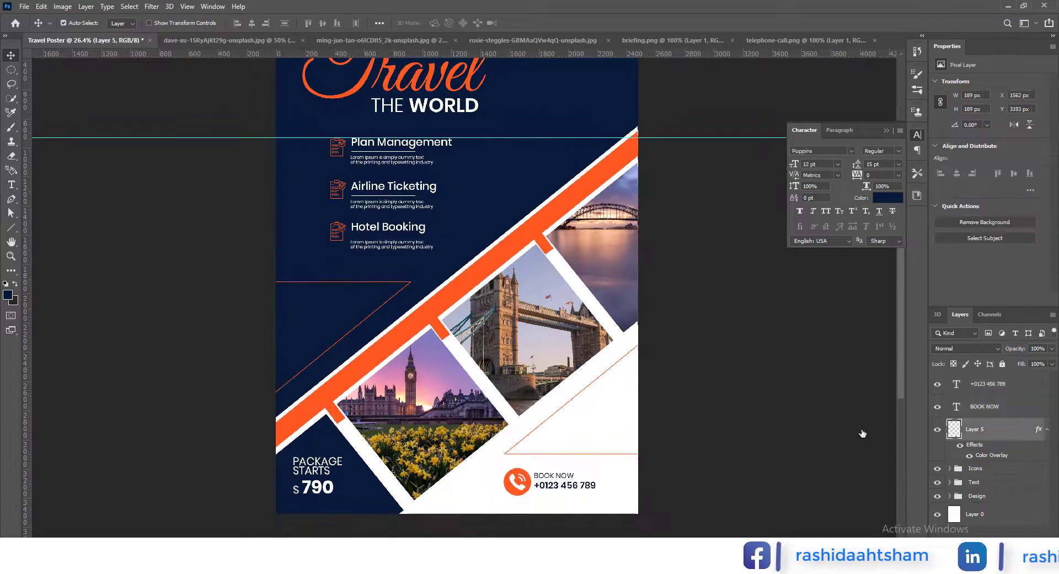
key("ctrl+t")
left_click(546, 23)
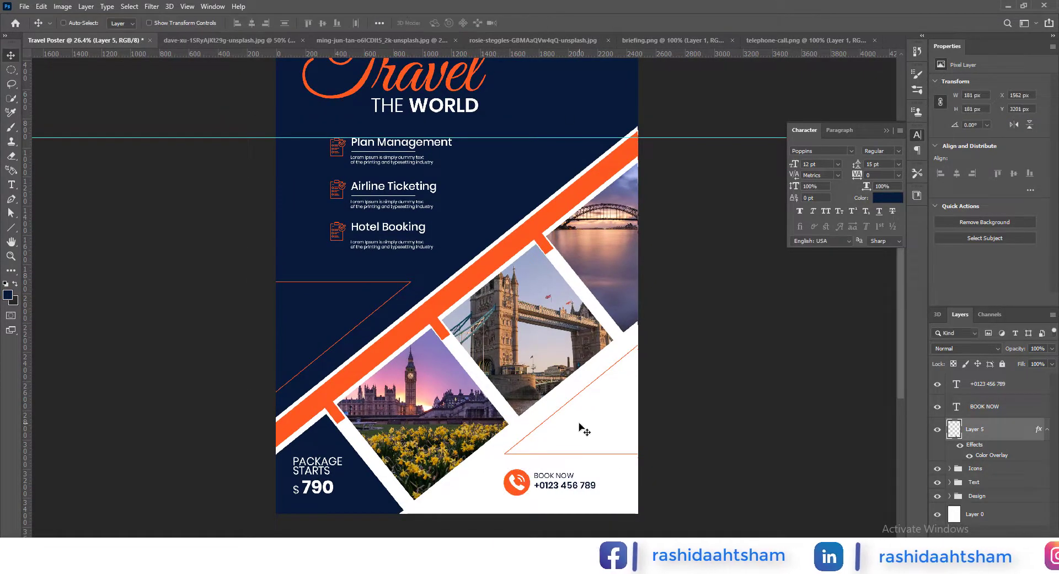
left_click(996, 408)
left_click(987, 384, "shift")
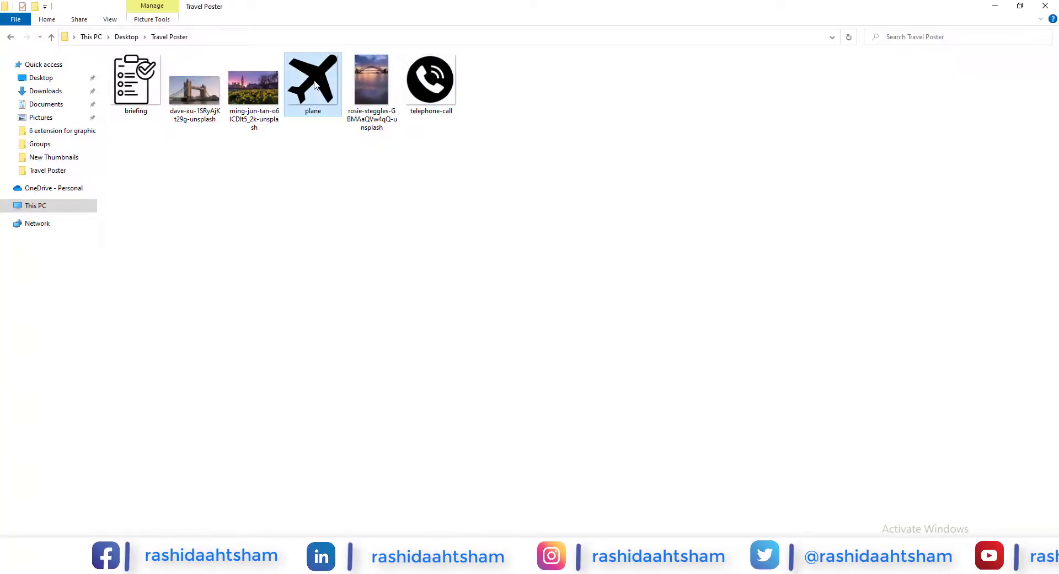
right_click(315, 84)
left_click(530, 244)
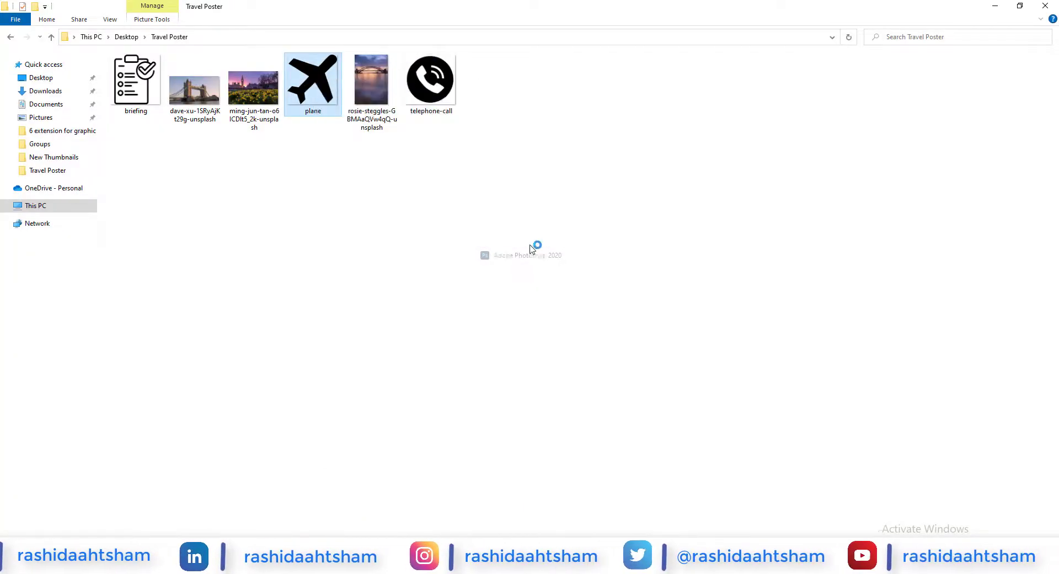
Place the plane icon small at the poster's top right and colour it orange.
left_click(754, 40)
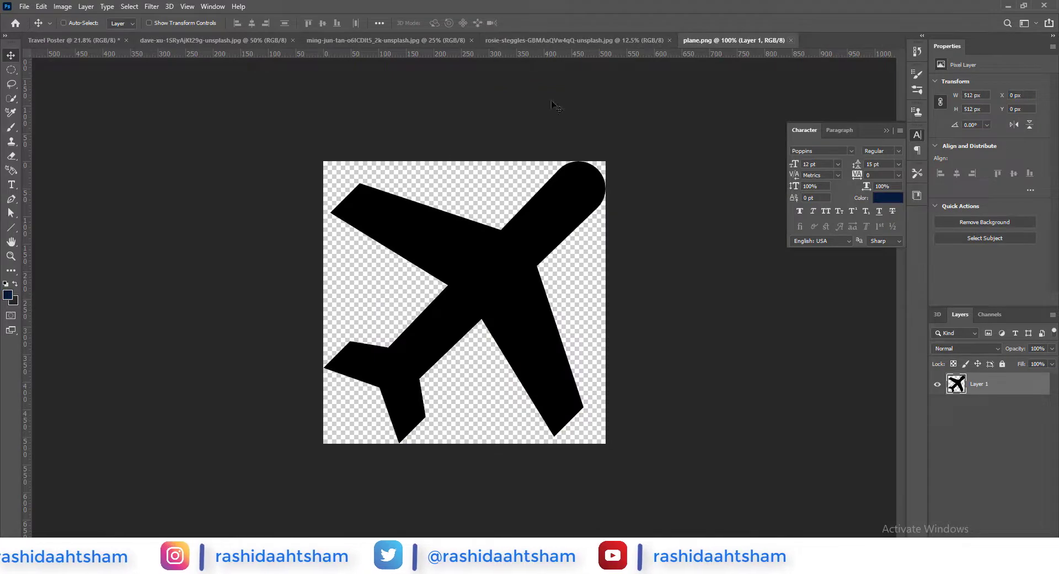
mouse_move(463, 303)
left_mouse_down()
mouse_move(543, 146)
mouse_move(536, 159)
mouse_move(543, 124)
left_mouse_up()
key("ctrl+t")
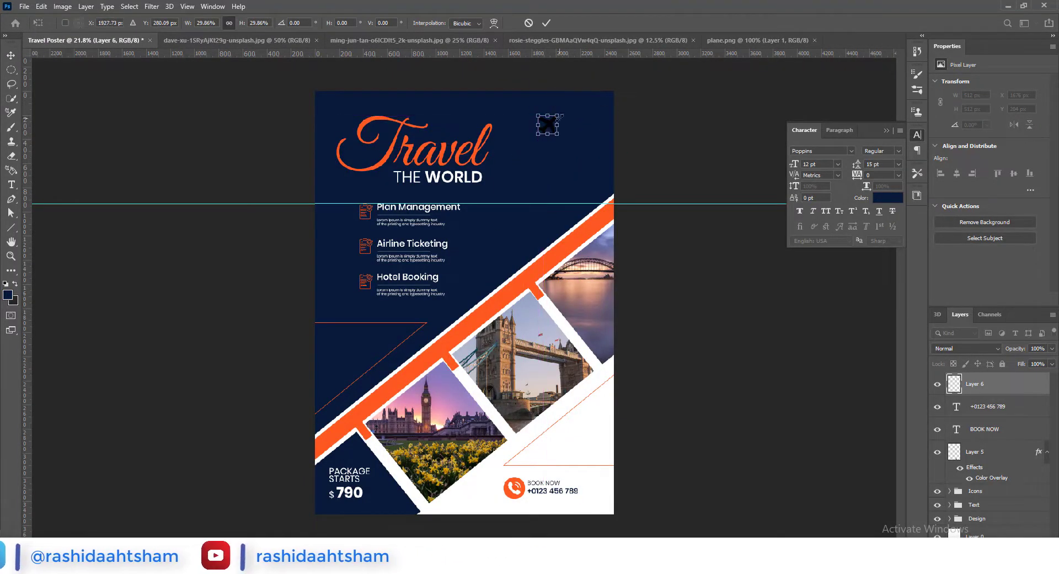
key("Return")
double_click(998, 384)
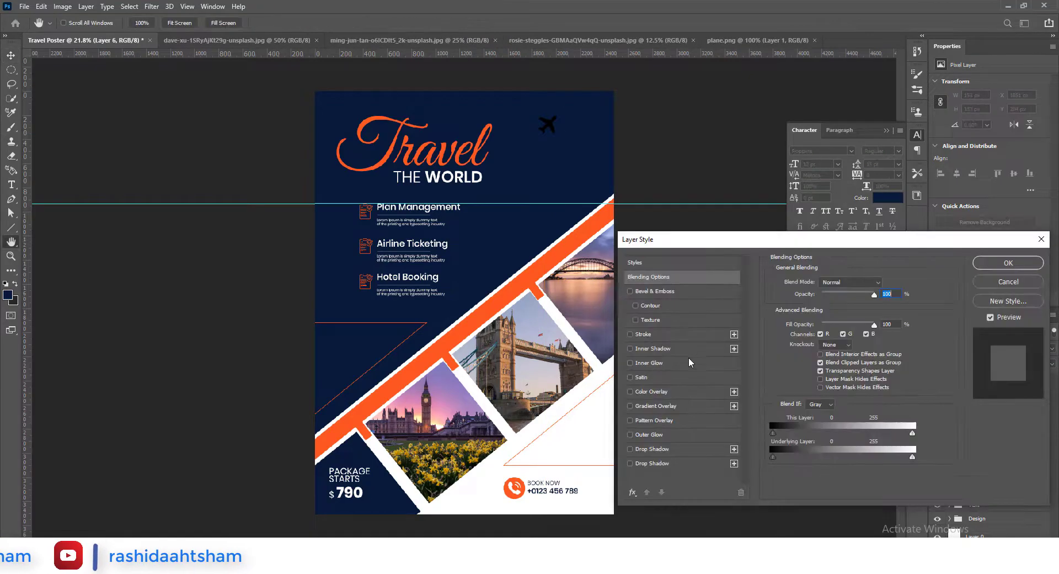
left_click(664, 393)
left_click(1008, 264)
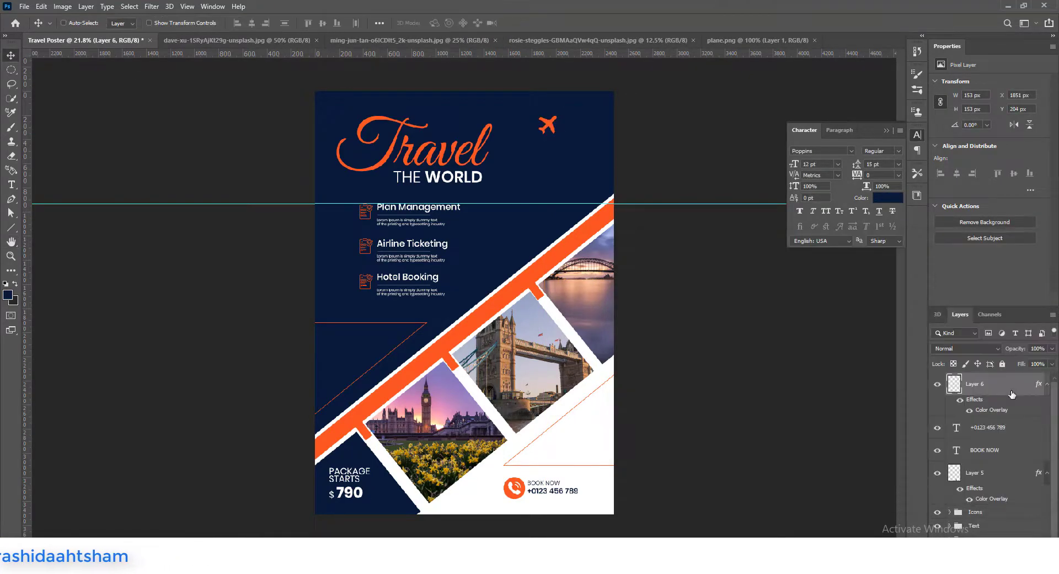
Group the BOOK NOW, phone number and phone icon layers as Contact.
left_click(1014, 432)
left_click(996, 476, "shift")
key("ctrl+g")
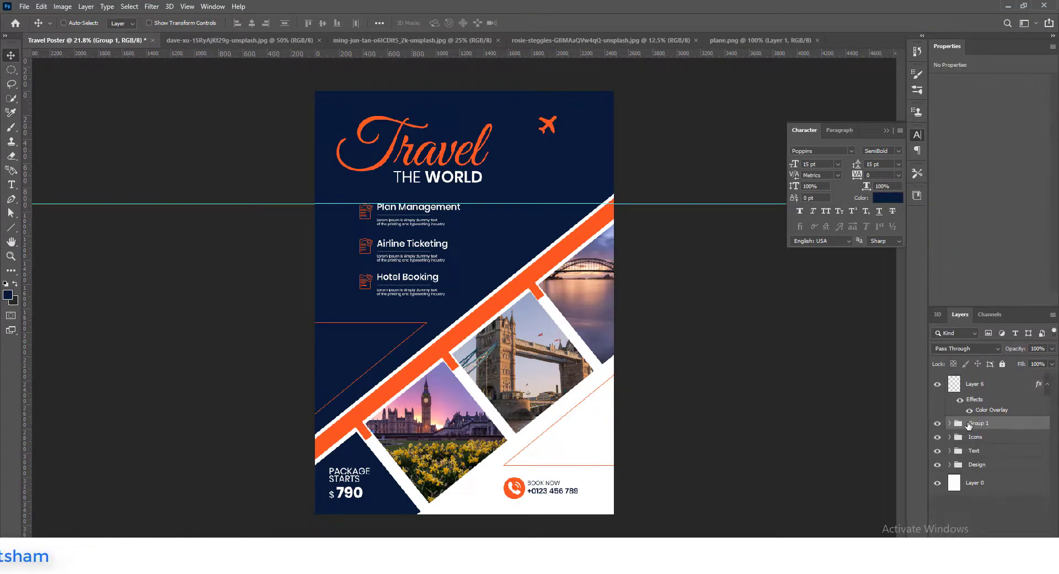
double_click(968, 424)
left_click(1008, 281)
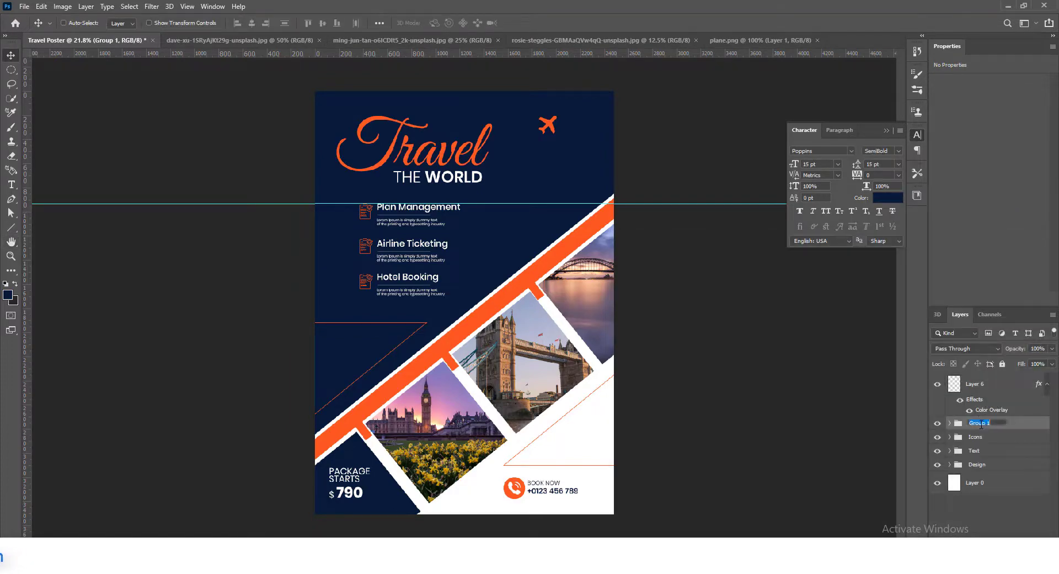
type("Contact")
key("ctrl+shift+alt+n")
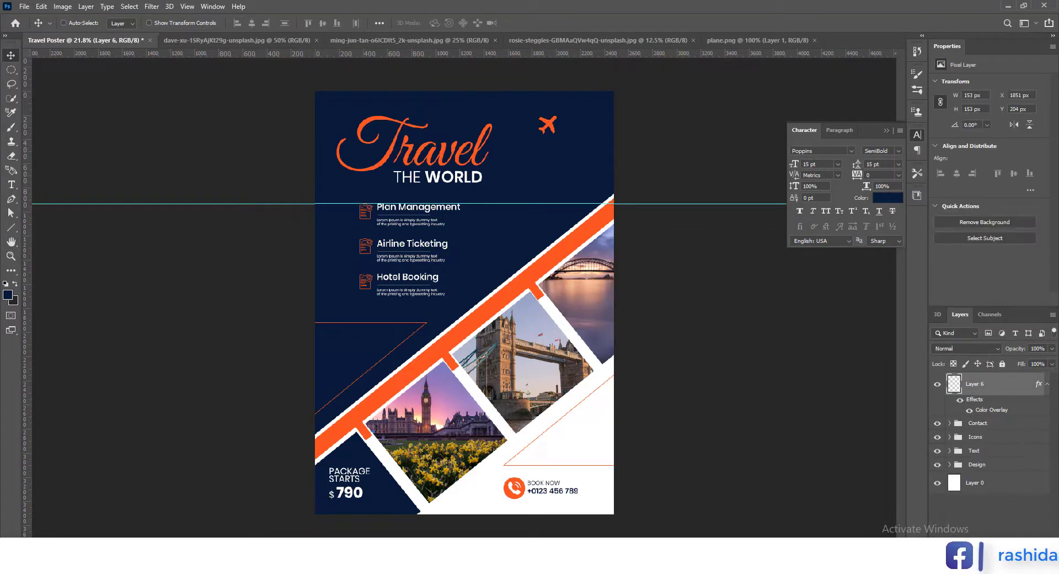
Add white 16 pt 'LOGO' text to the right of the plane icon.
left_click(579, 123)
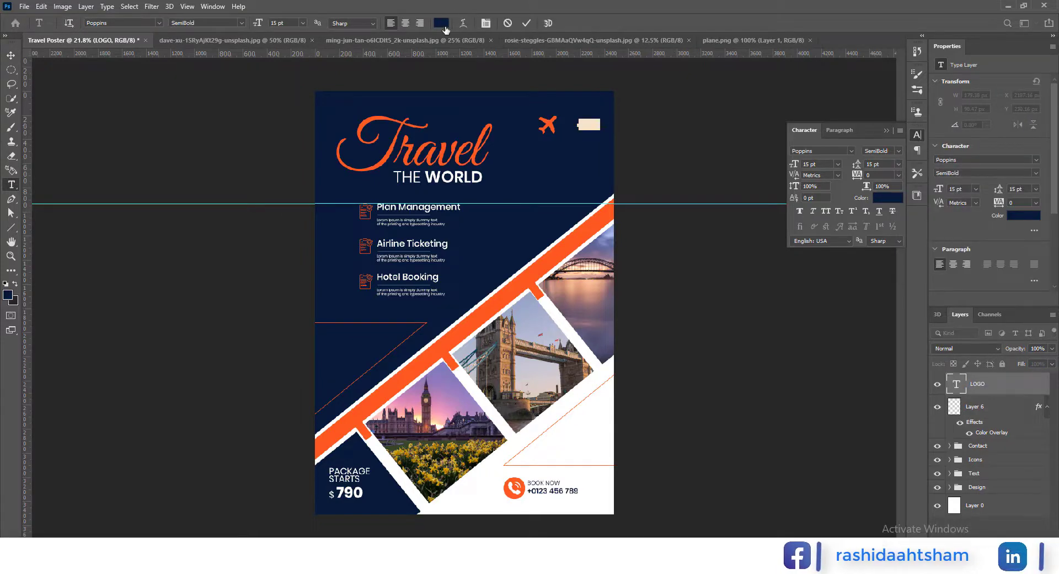
left_click(444, 26)
left_click(501, 271)
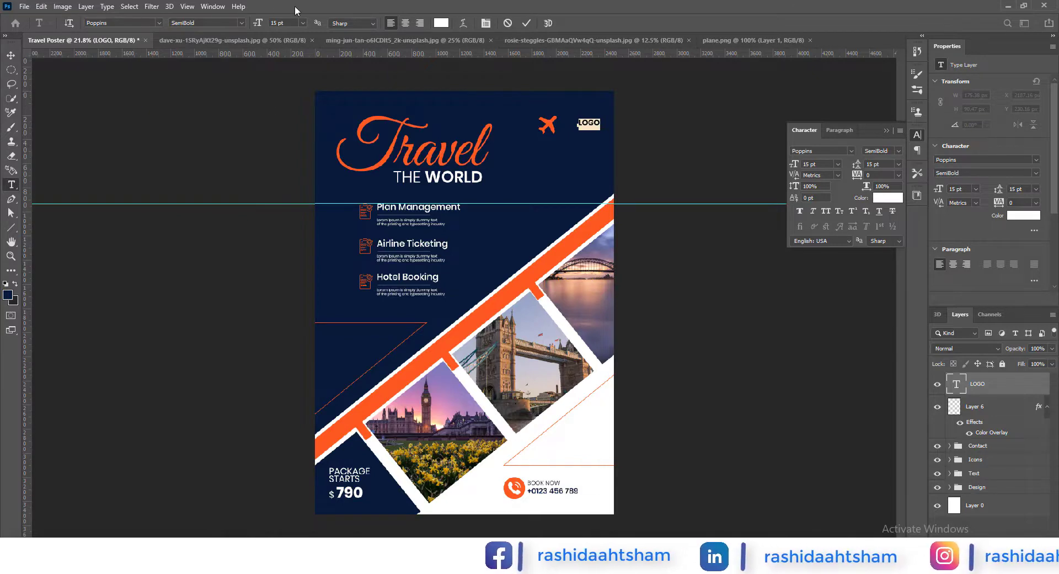
left_click(276, 22)
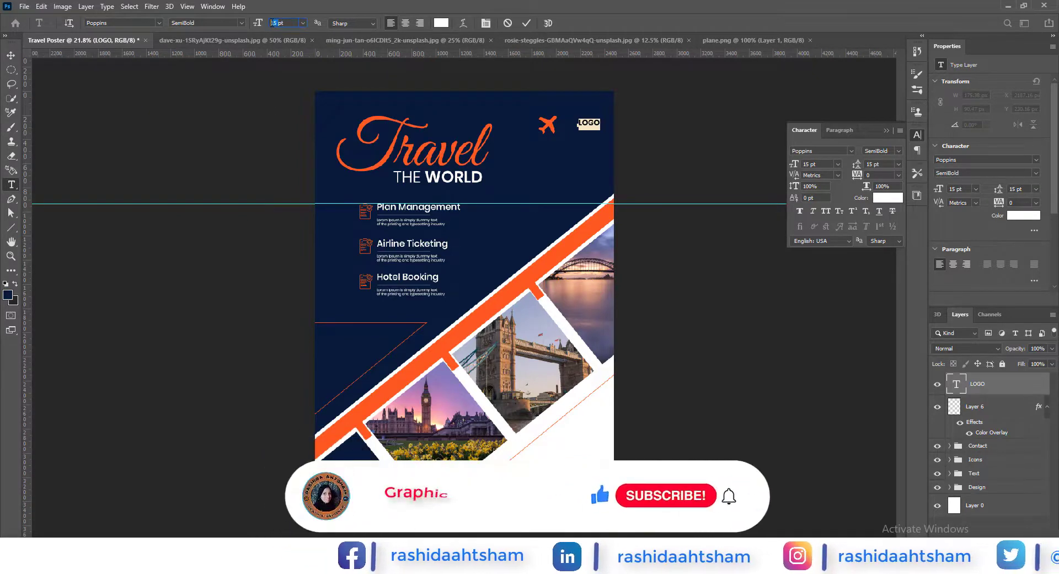
type("156")
key("Return")
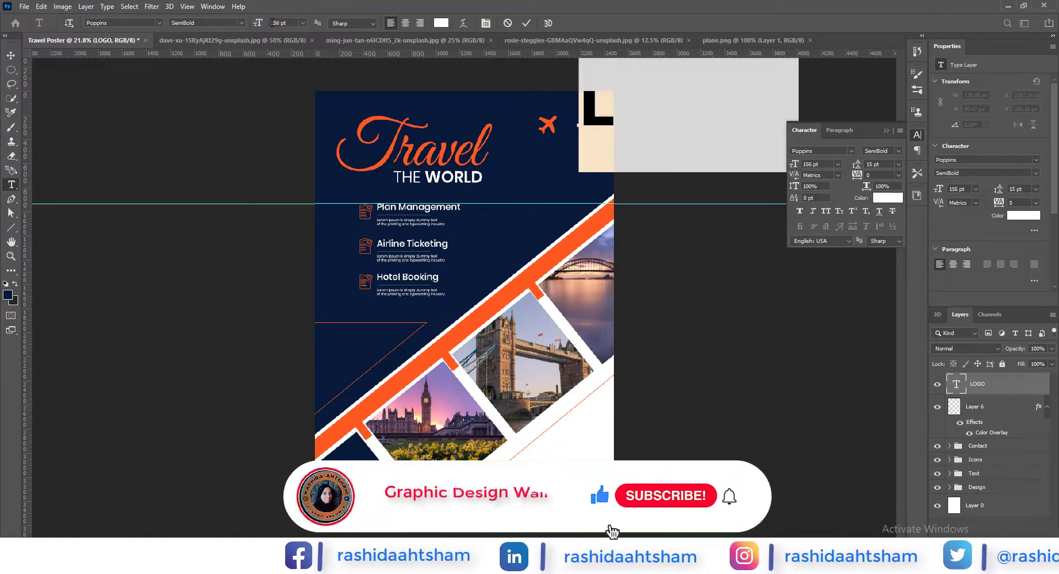
key("Return")
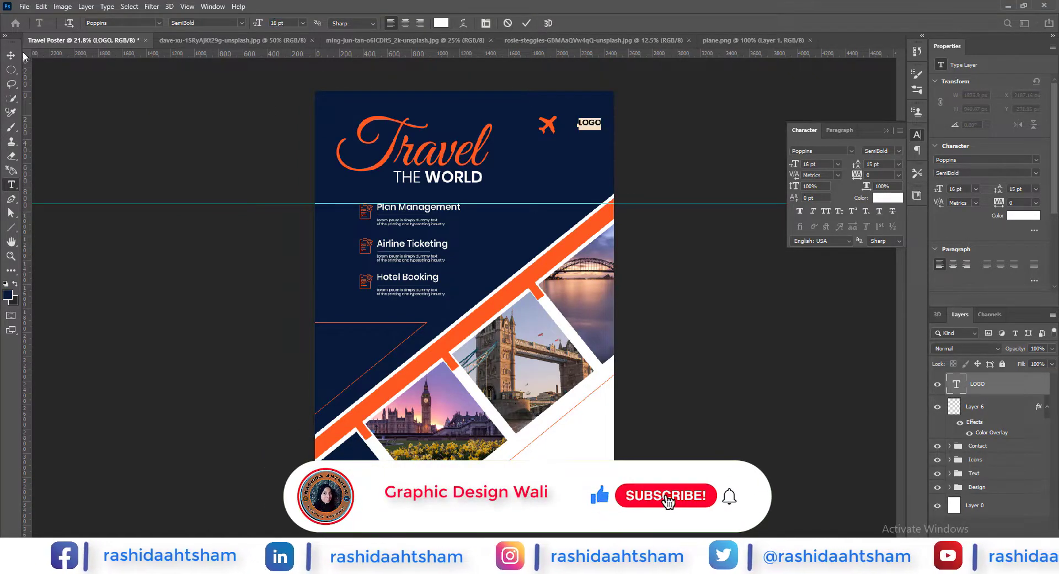
key("ctrl+Return")
Duplicate LOGO onto a second line below and change it to 'HERE' in Regular weight.
key("v")
scroll(629, 89, "up", 2)
mouse_move(629, 90)
left_mouse_down()
mouse_move(595, 87)
mouse_move(593, 101)
left_mouse_up()
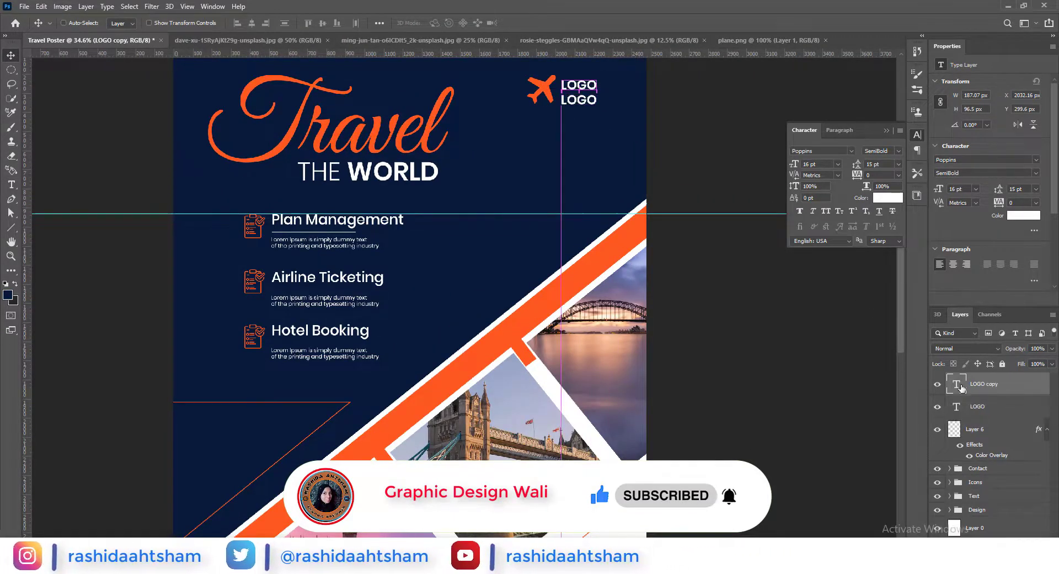
double_click(957, 384)
type("HRE")
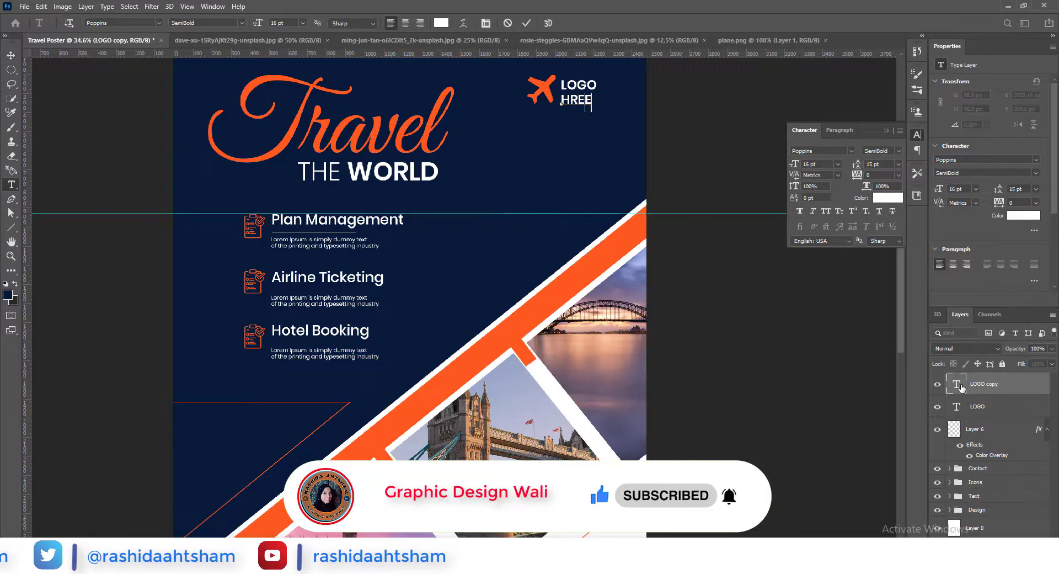
left_click(216, 22)
left_click(232, 84)
left_click(526, 24)
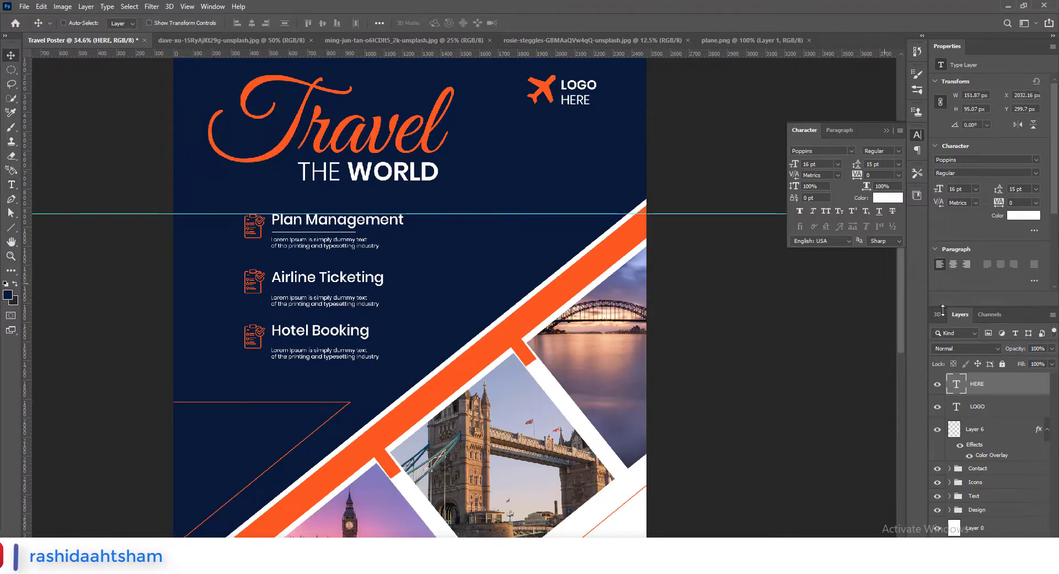
Slightly shrink the plane icon, then group it with the text as Logo.
left_click(976, 428)
key("ctrl+t")
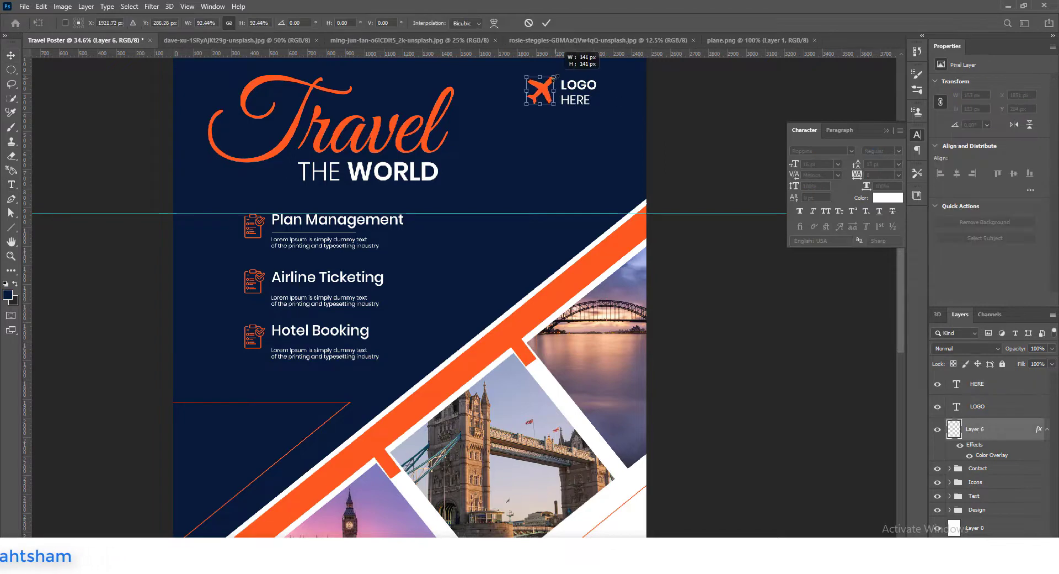
left_click(547, 23)
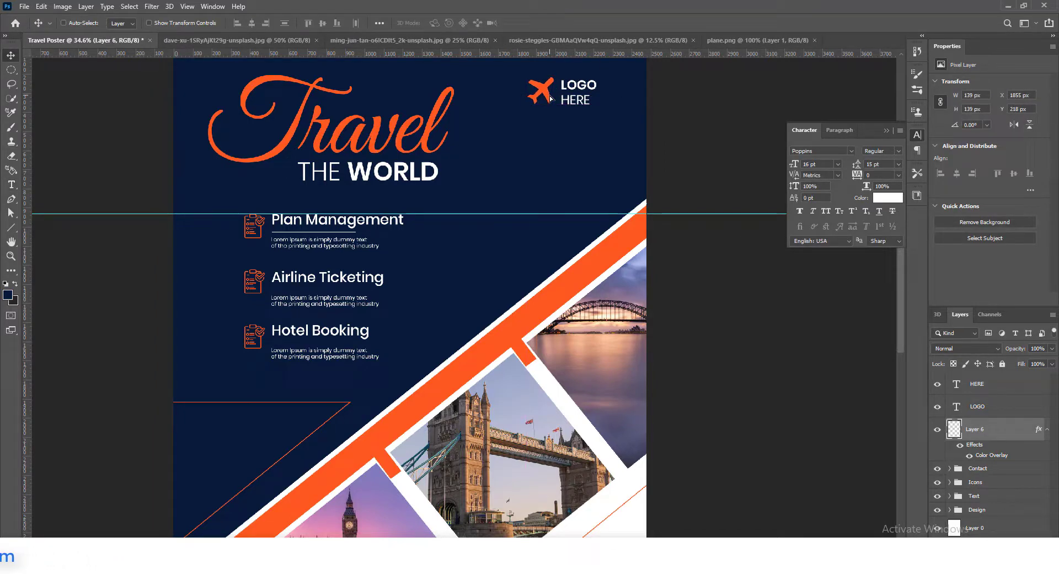
left_click(990, 390, "shift")
key("ctrl+g")
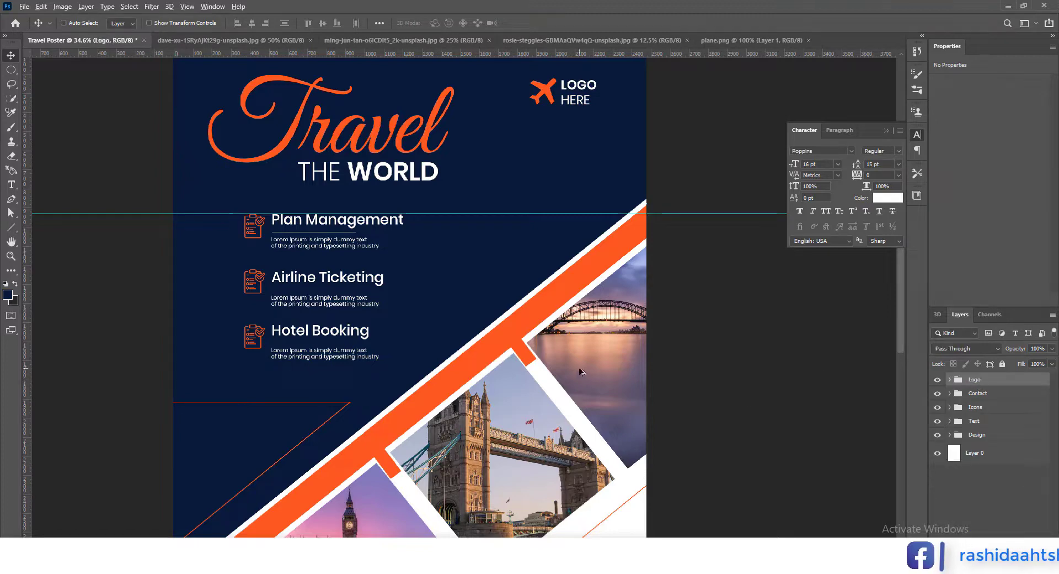
scroll(580, 372, "down", 3)
scroll(568, 386, "up", 2)
scroll(568, 387, "up", 1)
scroll(554, 398, "down", 1)
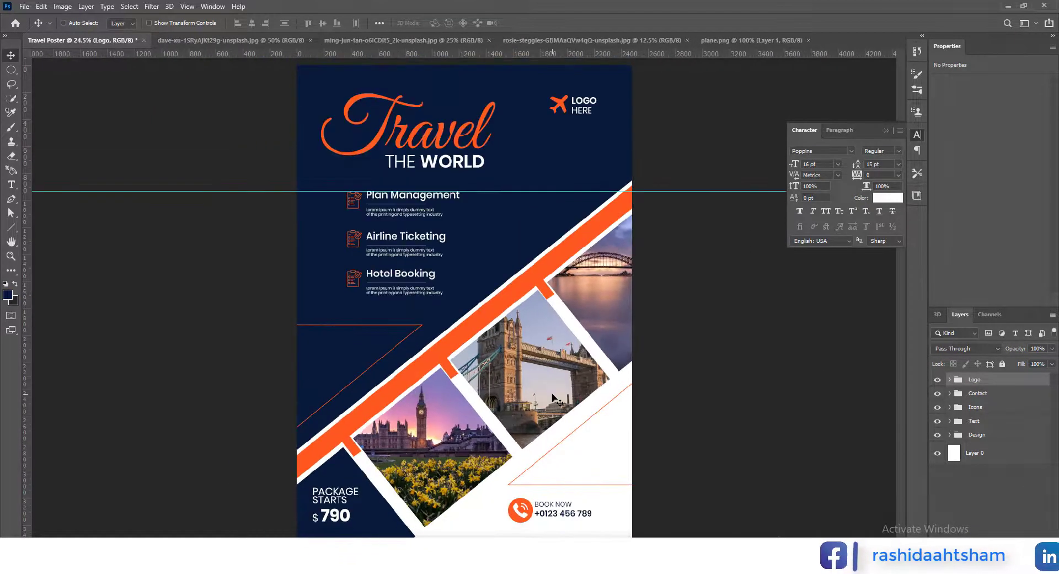
scroll(554, 398, "down", 1)
scroll(576, 335, "down", 1)
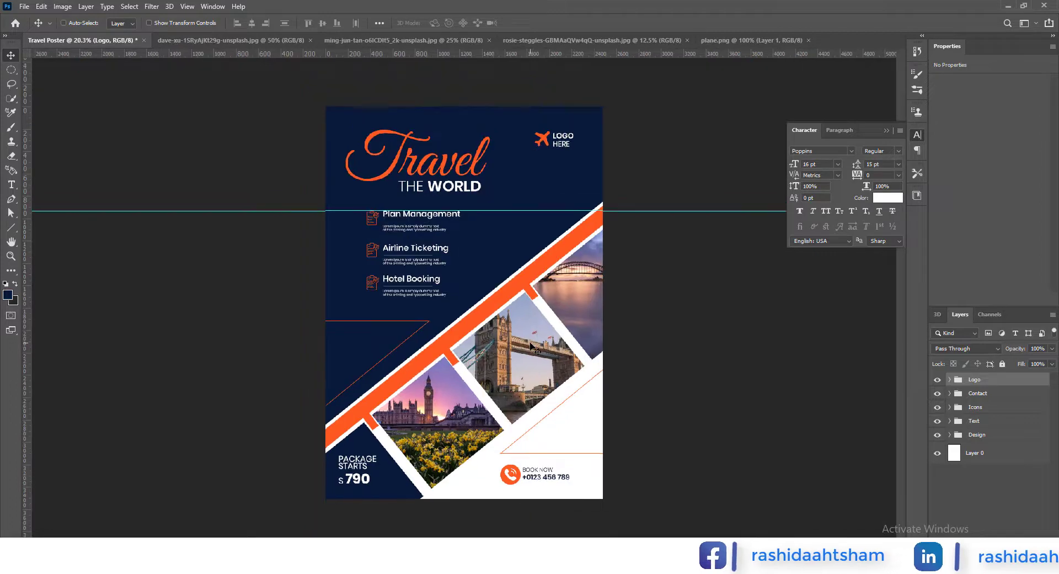